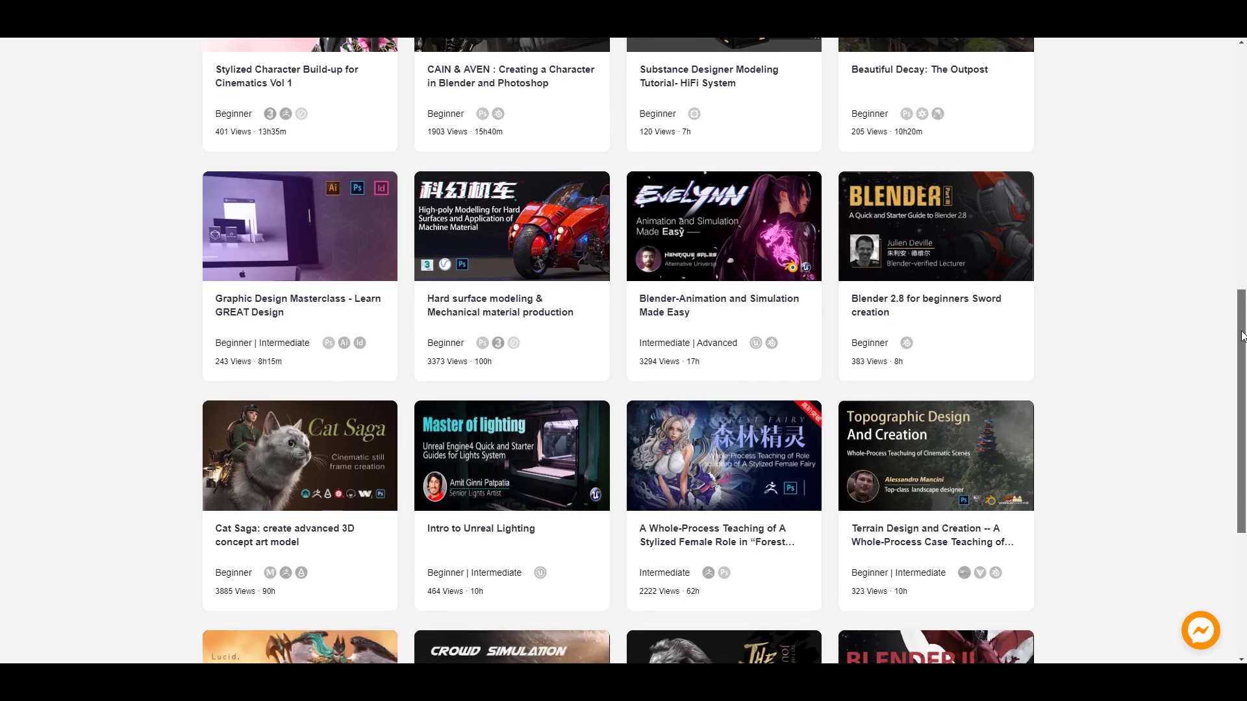
Step: Scroll the YIHUU tutorial list, jump to page 3, then browse down the page-1 course grid
drag(1242, 335, 1240, 422)
click(634, 663)
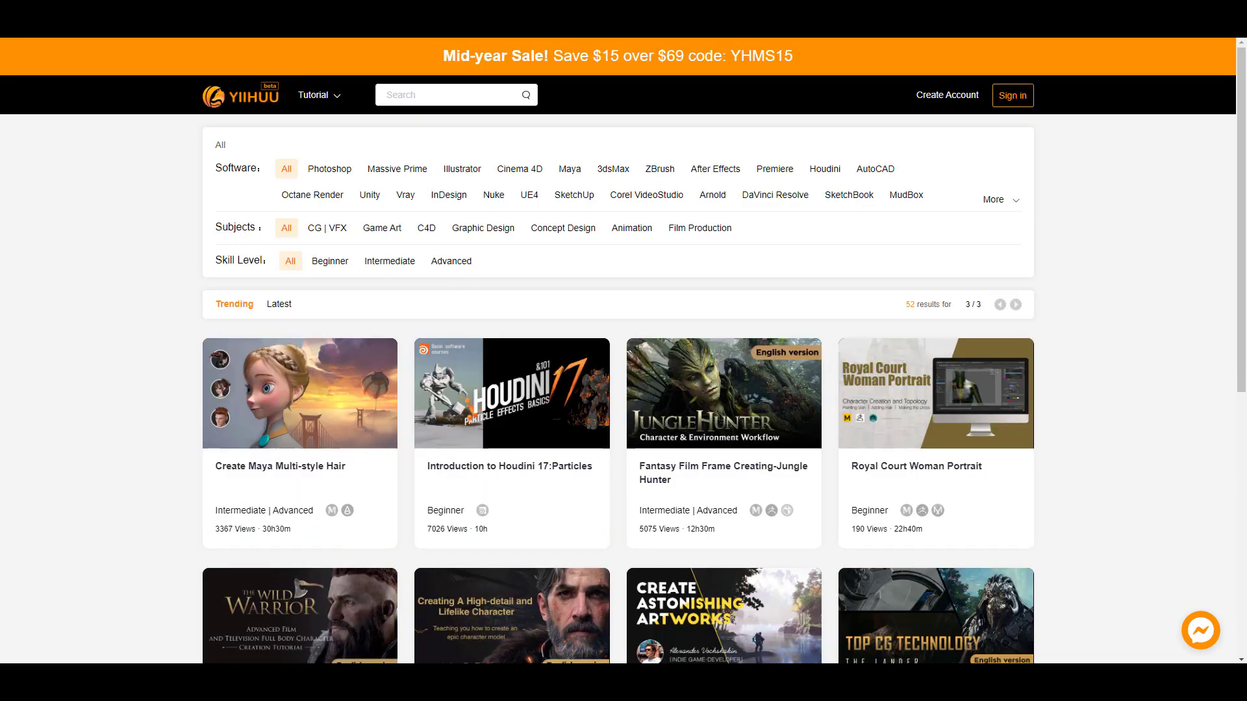
drag(1241, 150, 1245, 329)
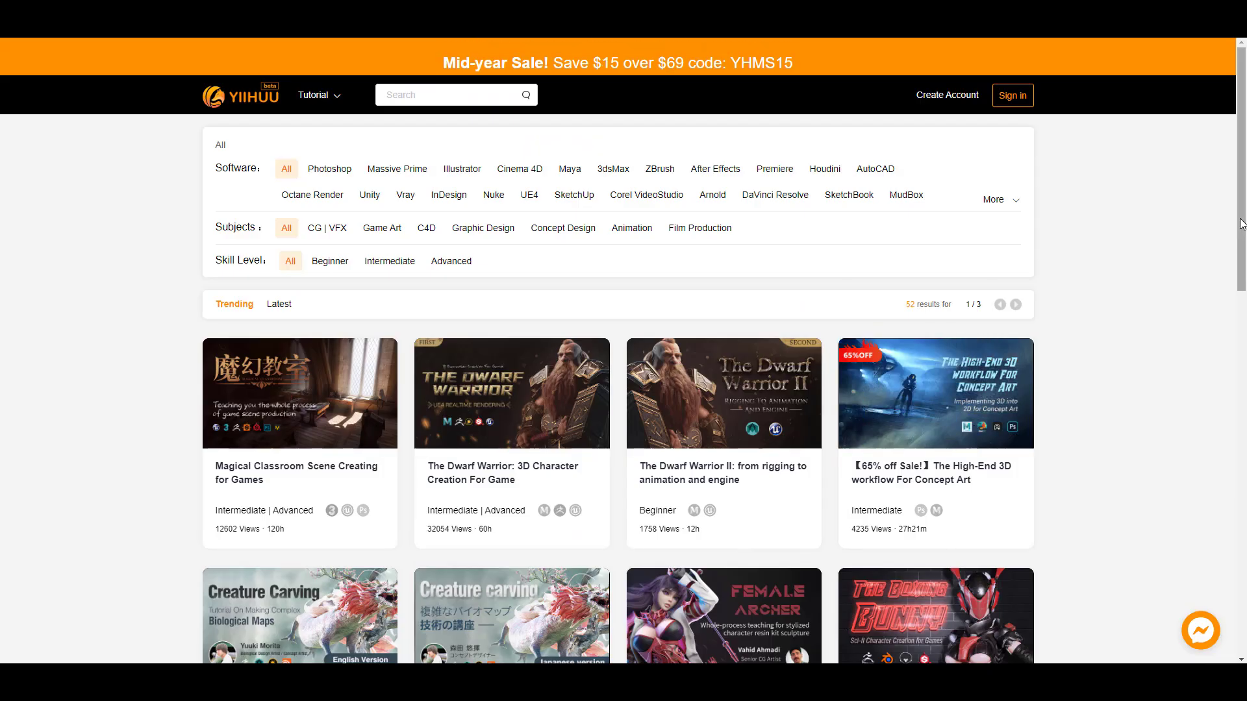
drag(1244, 218, 1245, 260)
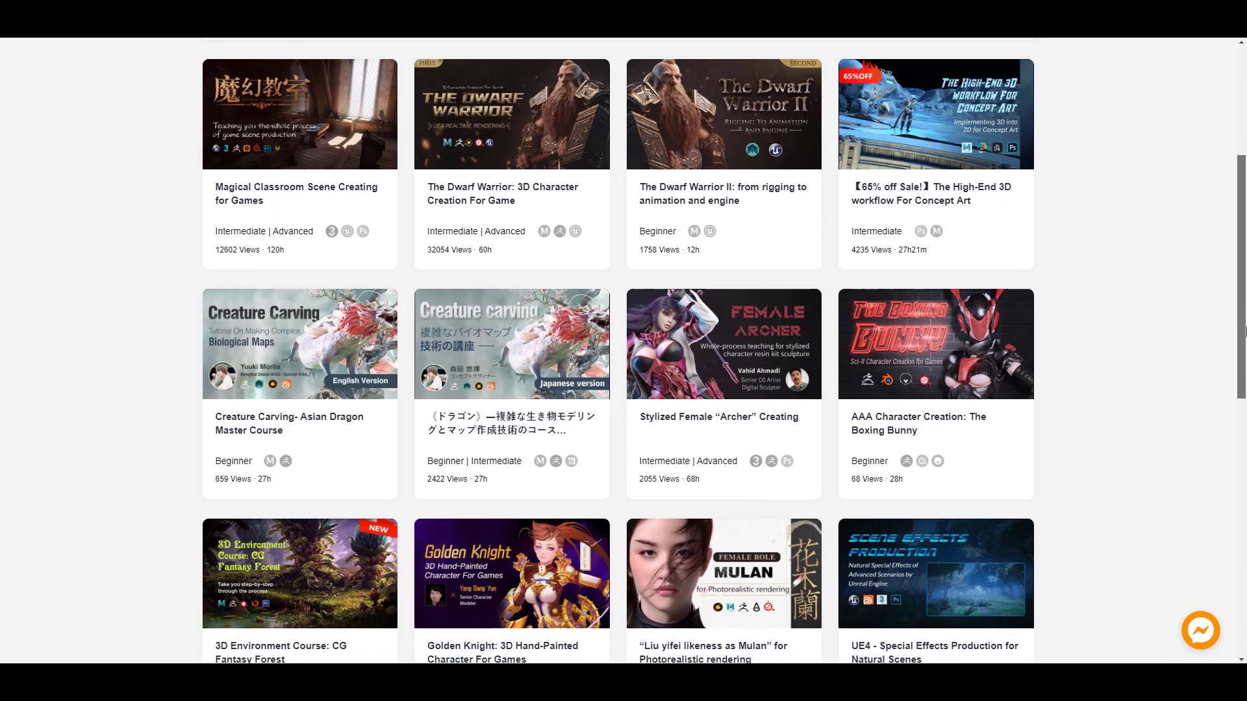
drag(1244, 331, 1242, 535)
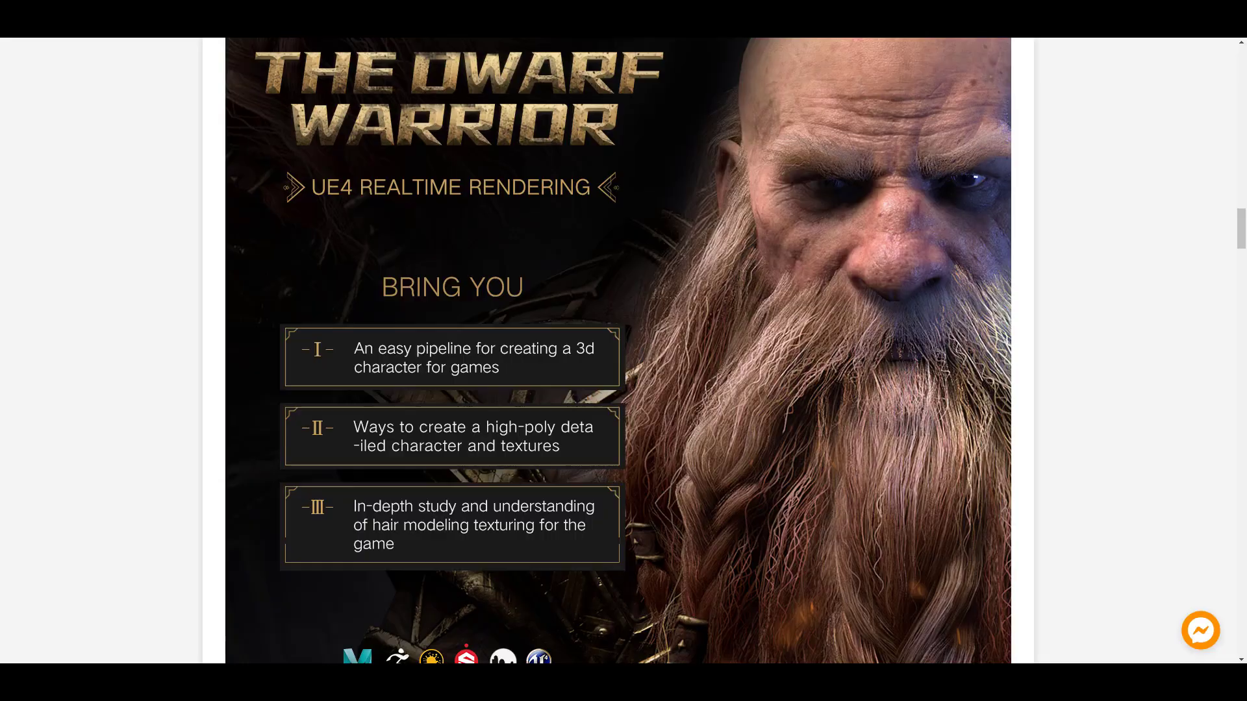
Step: Scroll The Dwarf Warrior course page down to its Tutorial Directory & Update Plan lessons
scroll(871, 354, down, 20)
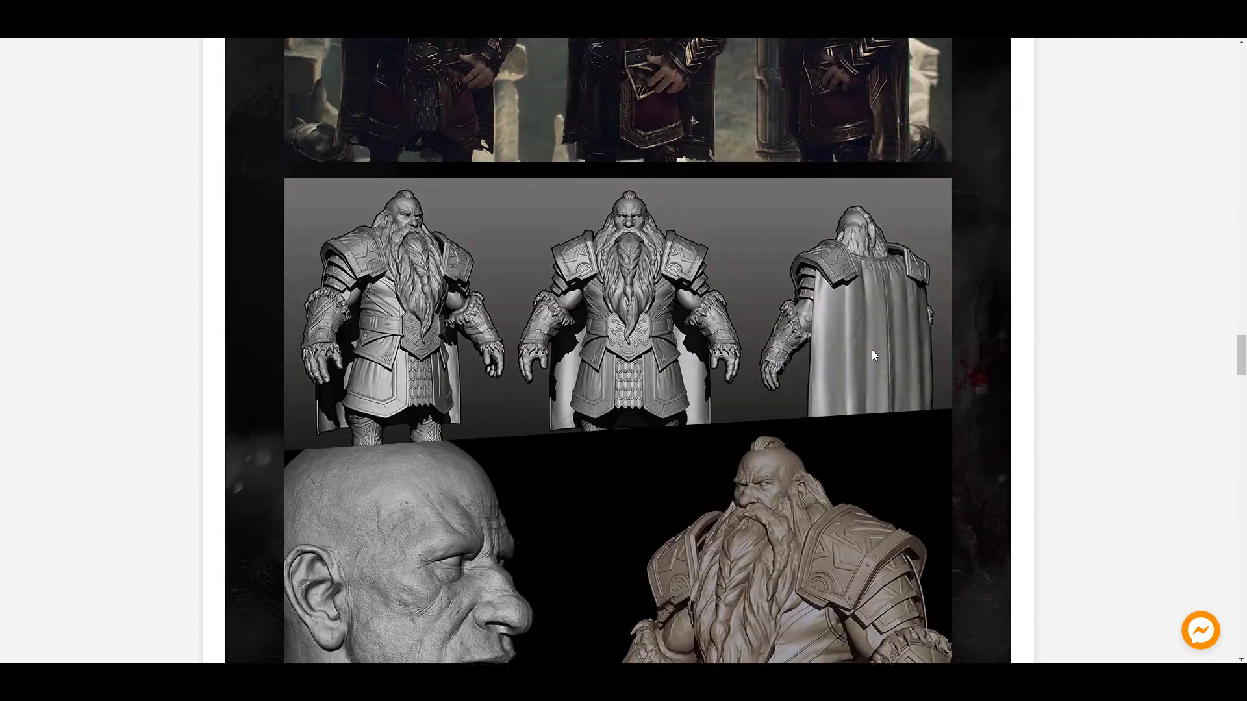
scroll(871, 354, up, 10)
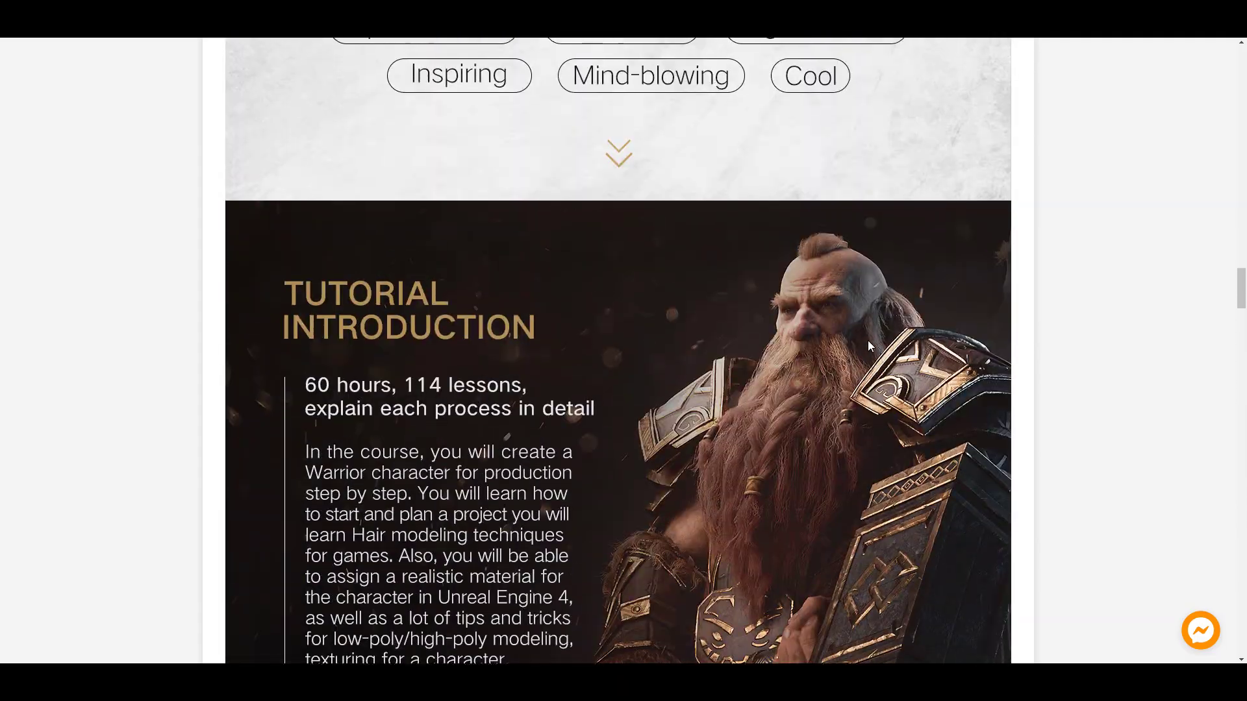
scroll(871, 346, down, 2)
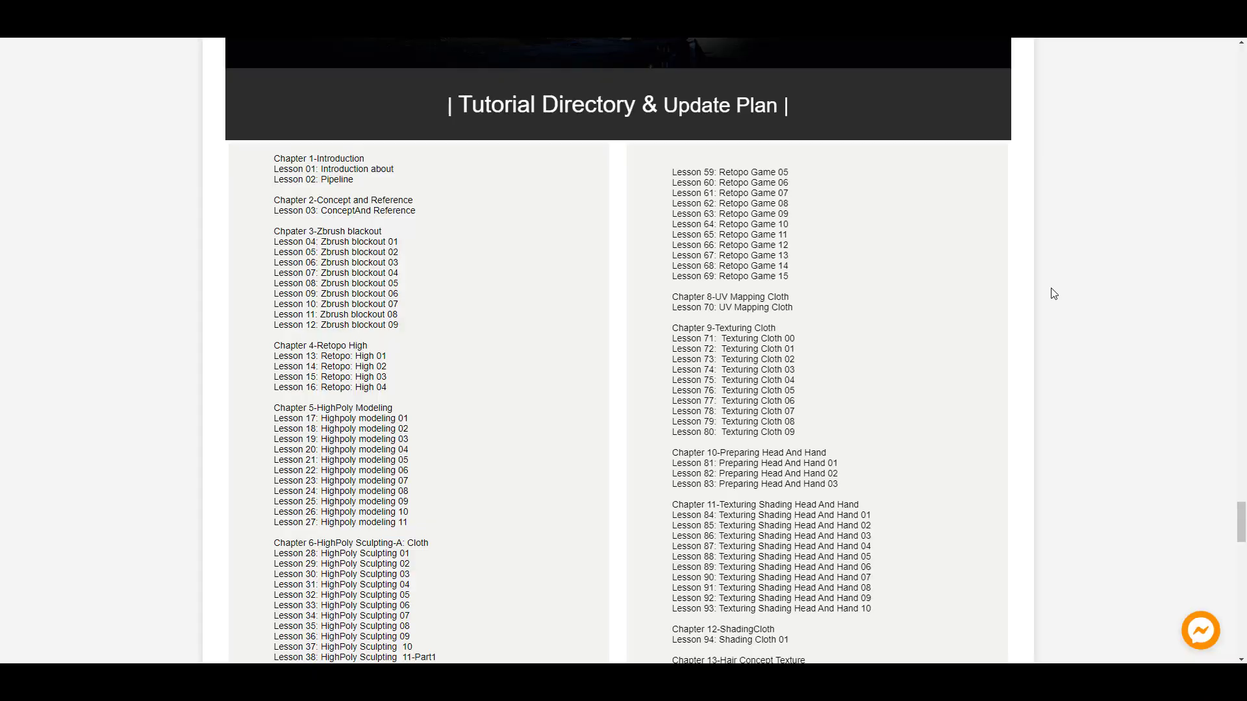
scroll(1052, 292, down, 3)
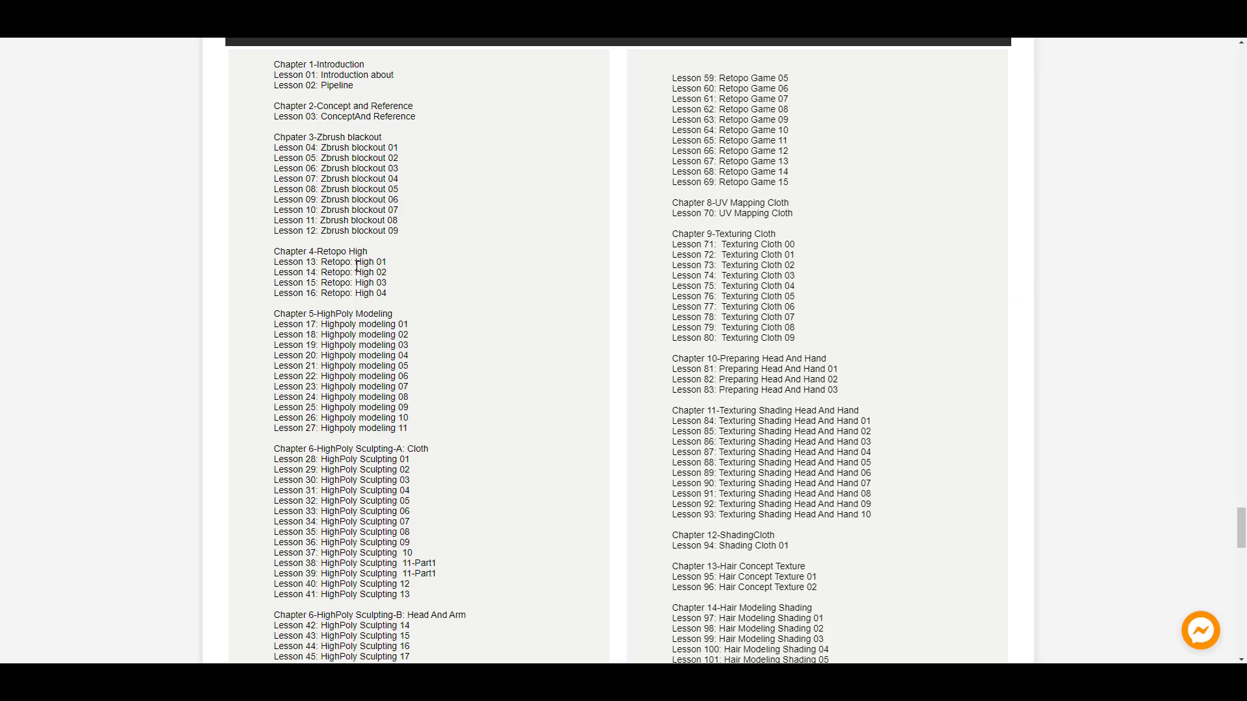
scroll(417, 346, down, 4)
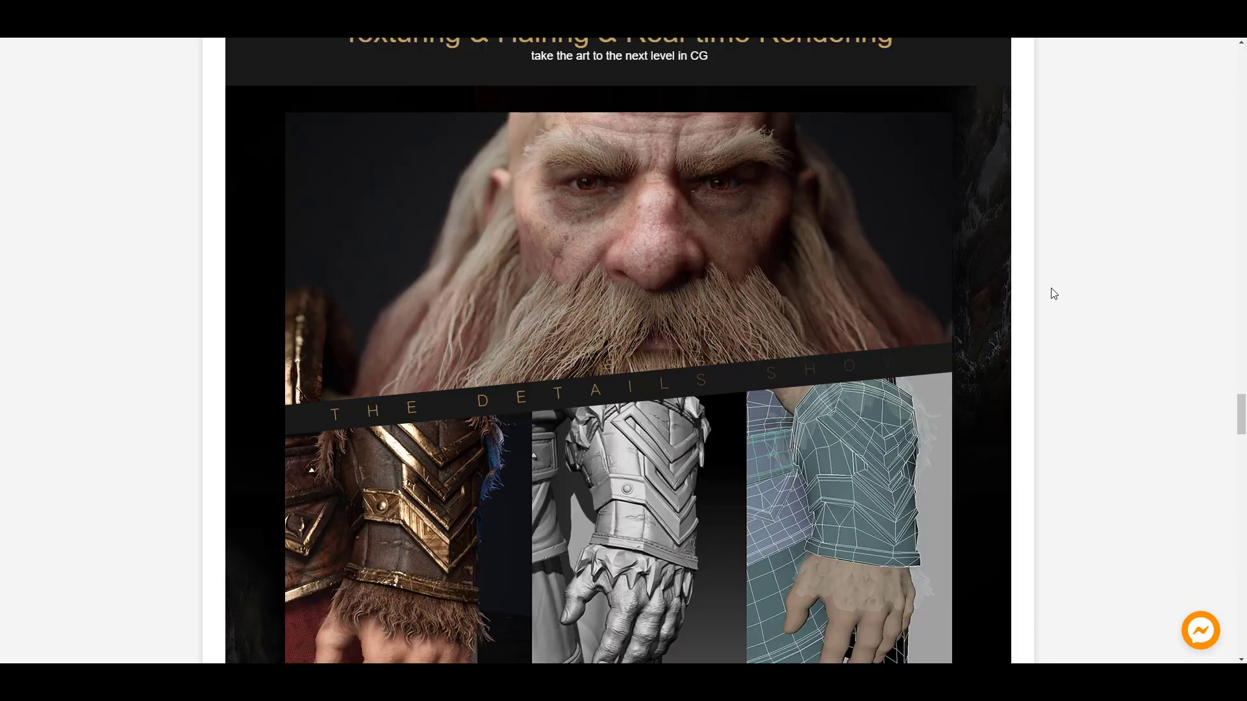
scroll(1053, 294, down, 7)
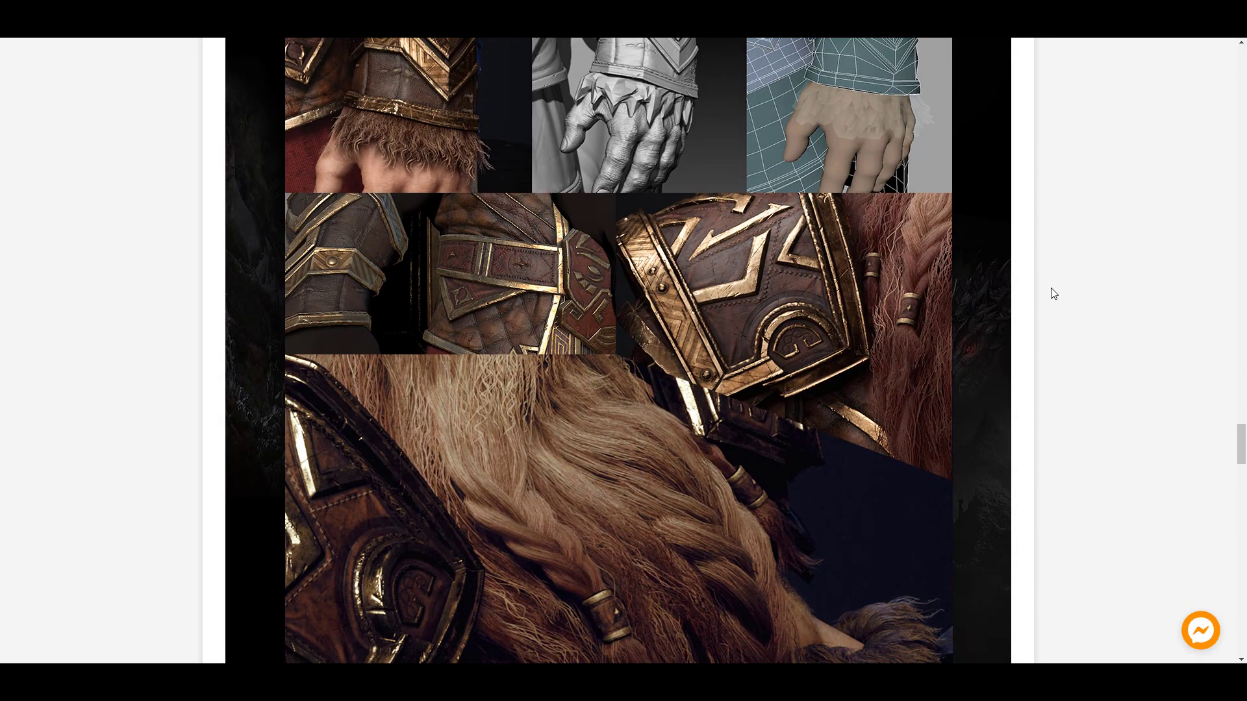
scroll(1054, 293, down, 9)
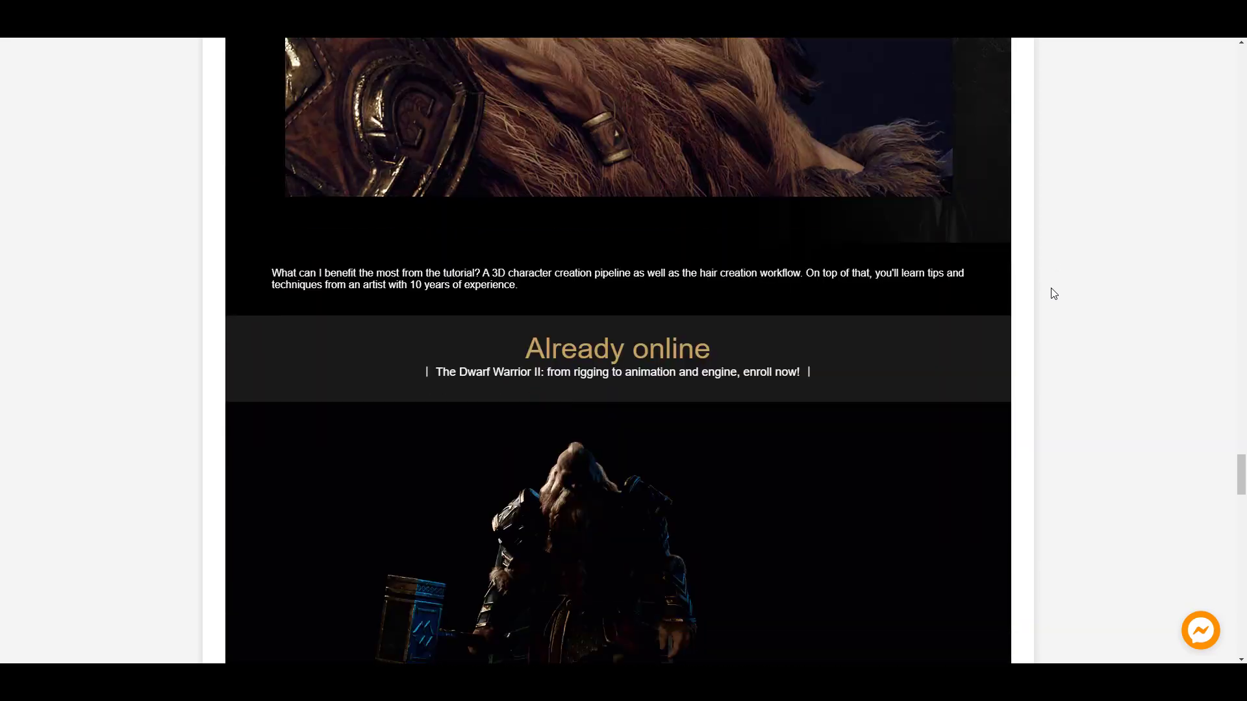
scroll(1053, 293, down, 4)
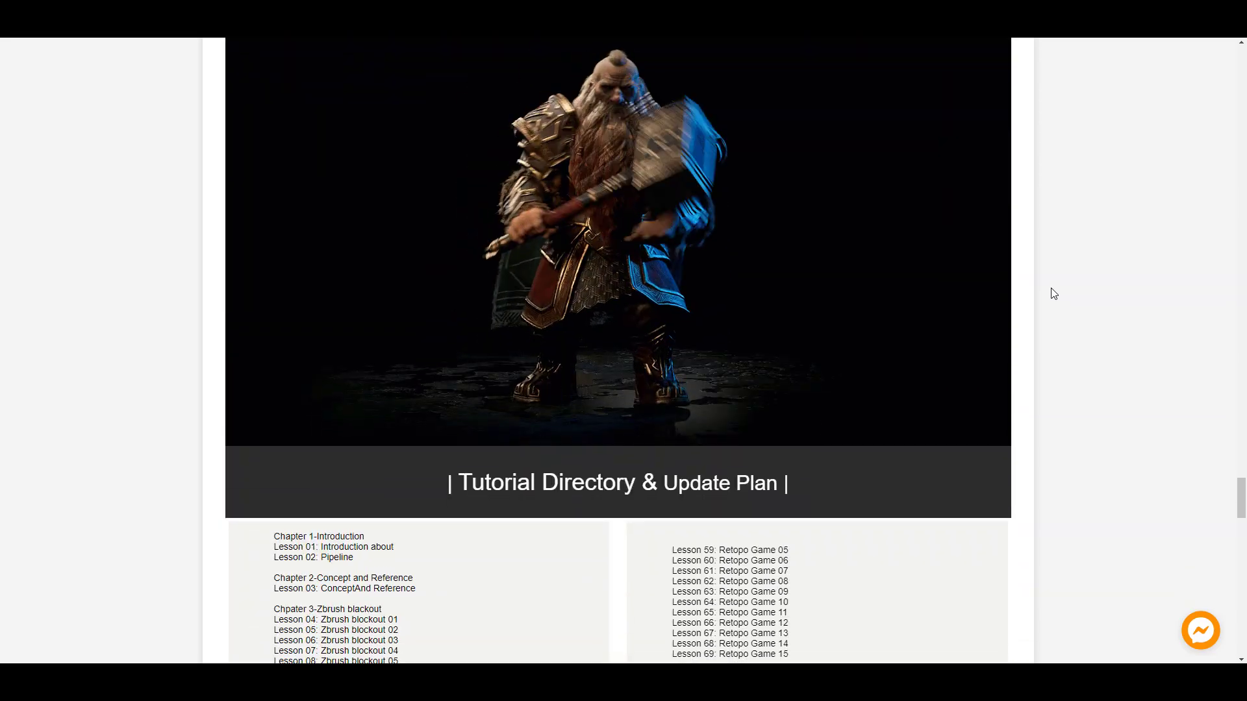
scroll(1053, 294, up, 1)
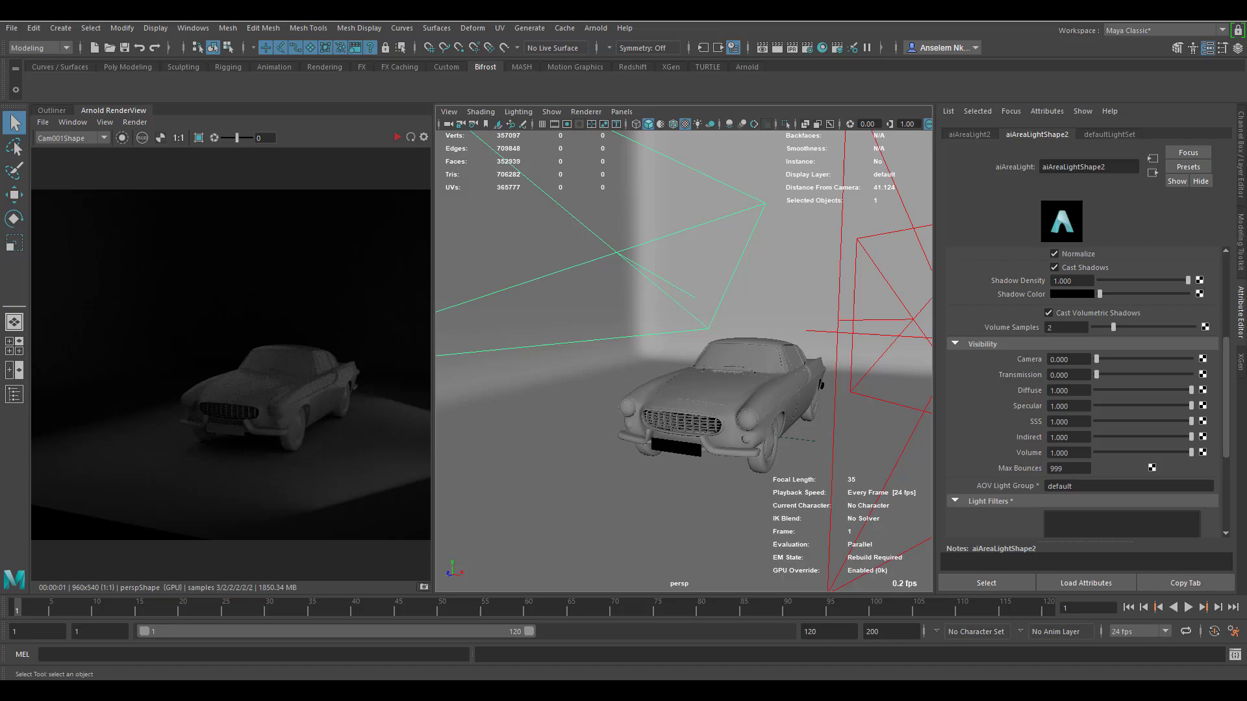
Step: Orbit the car, then browse the Traffiq car grid and close it without choosing one
alt+drag(731, 415, 700, 447)
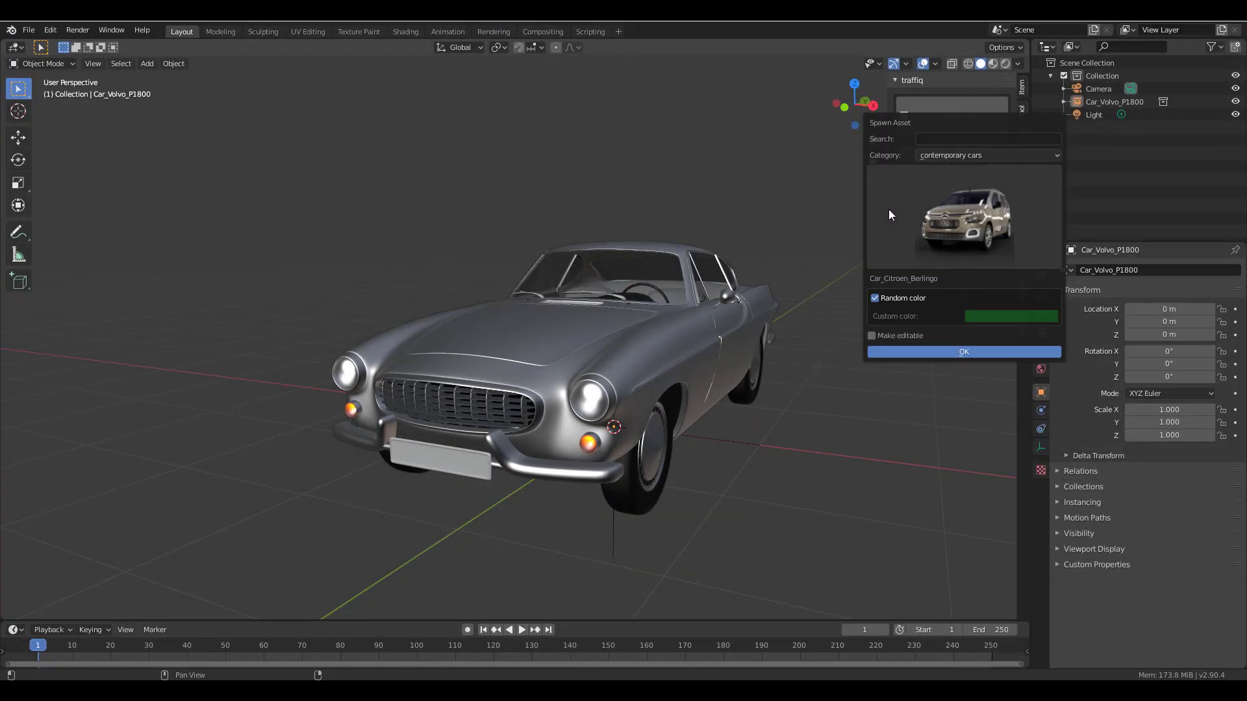
click(971, 240)
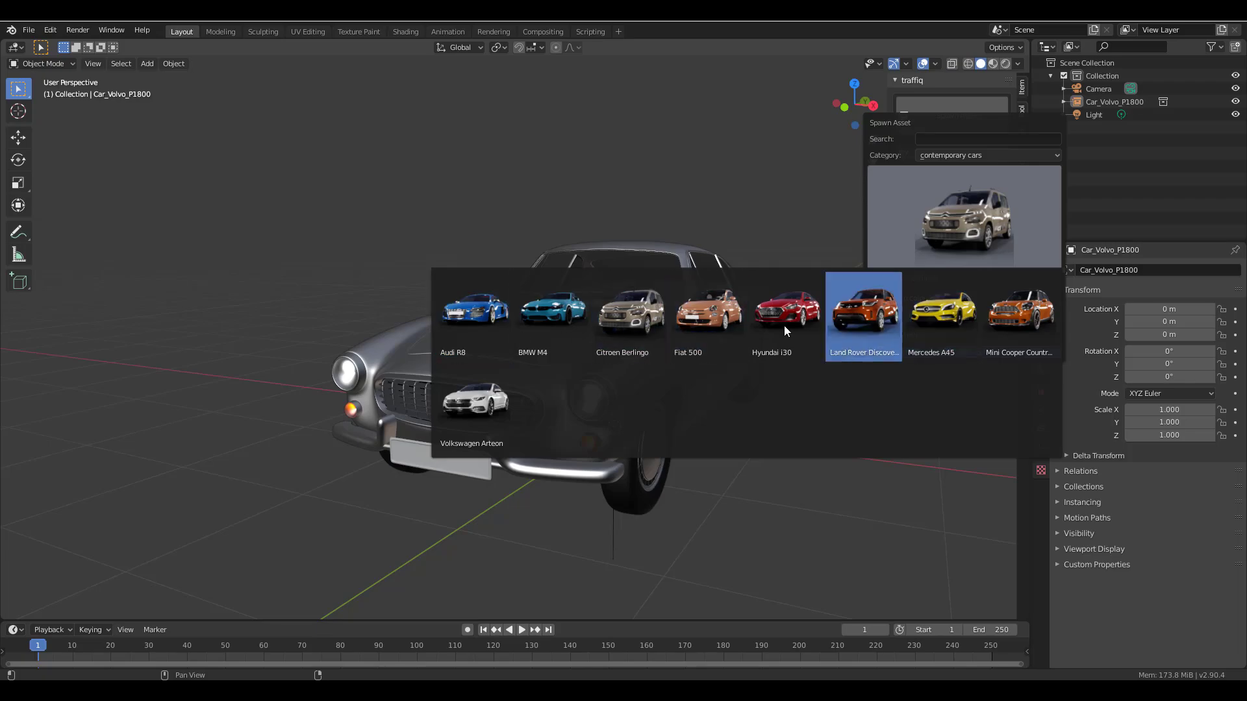
click(984, 155)
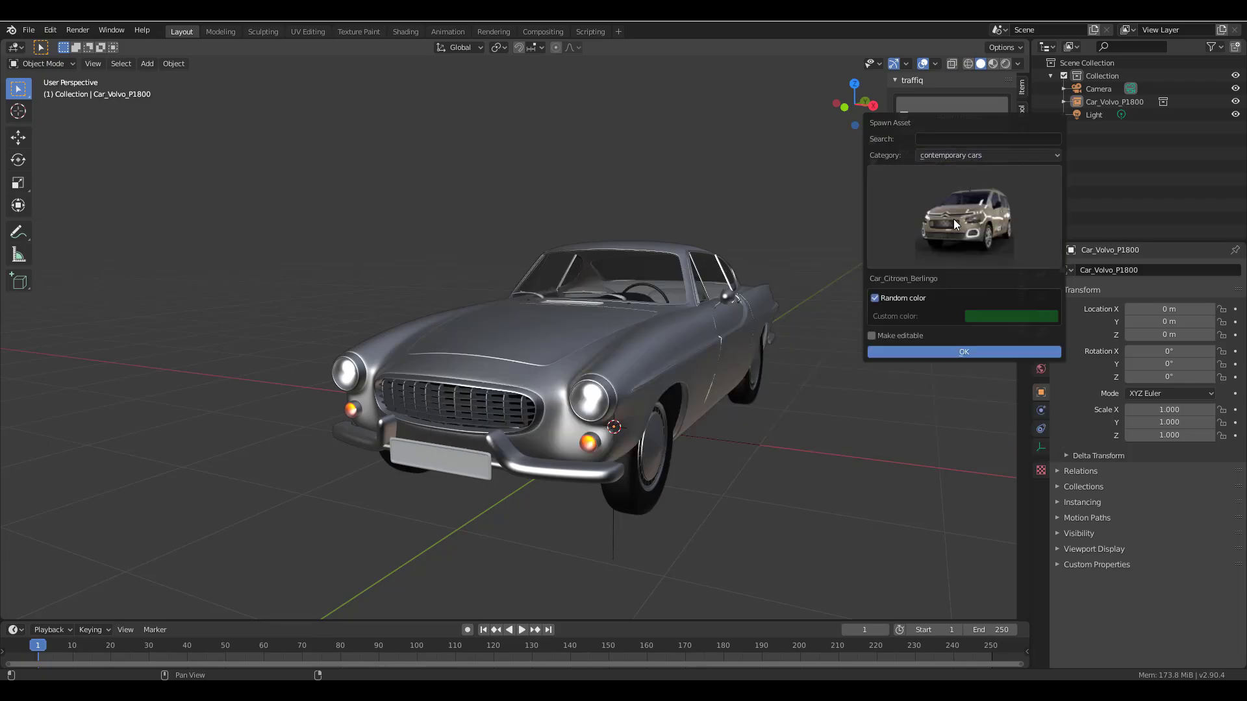
Step: Switch the Traffiq category to classic cars, browse their thumbnails, and orbit to the Volvo's rear
click(953, 224)
click(966, 154)
click(951, 184)
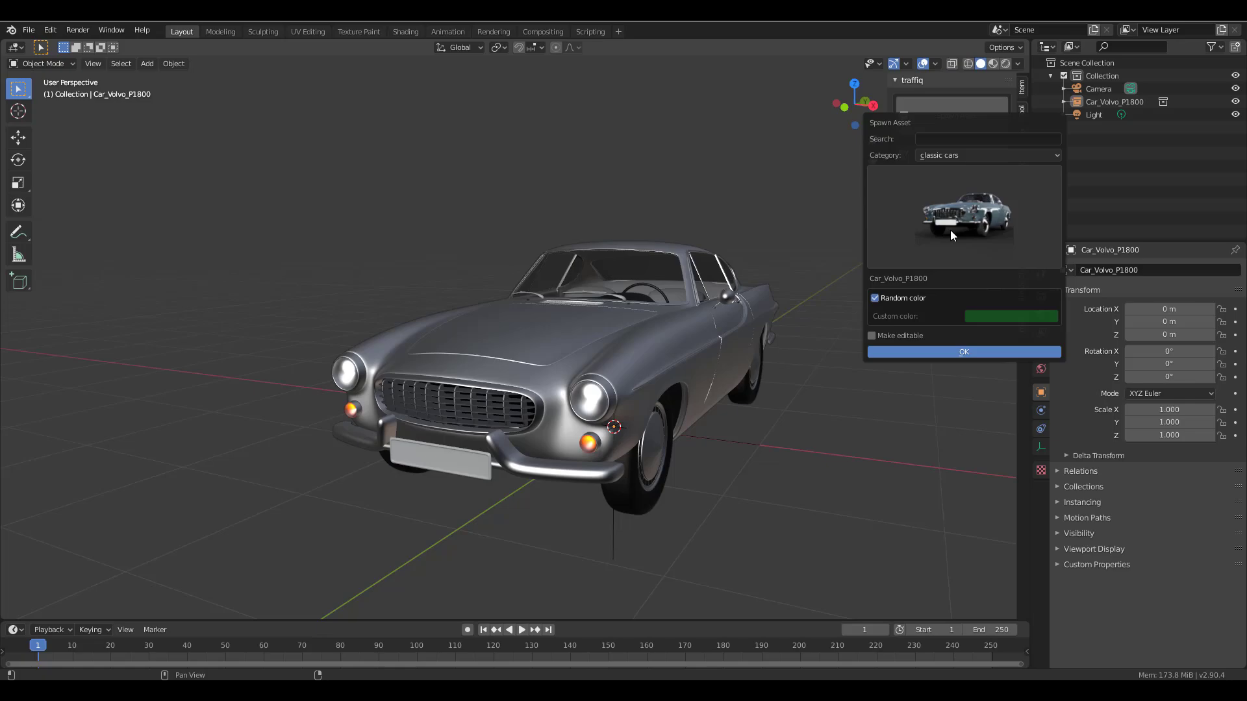
click(950, 233)
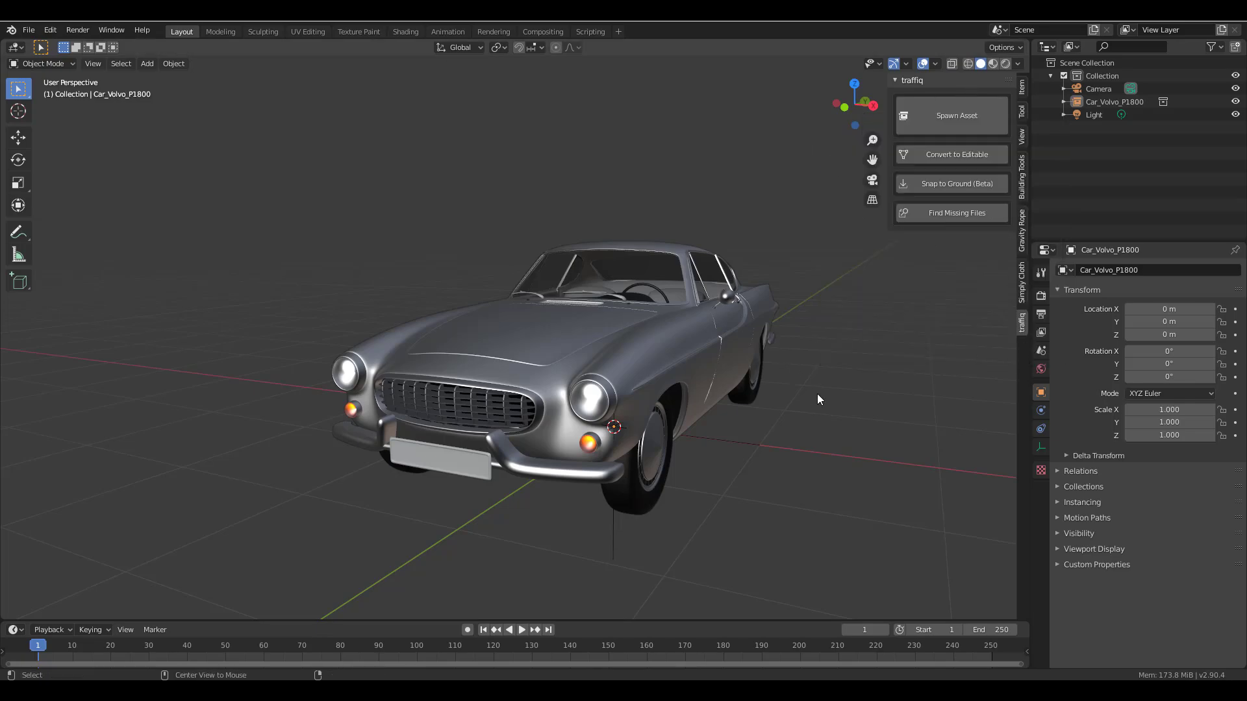
middle_drag(738, 404, 685, 413)
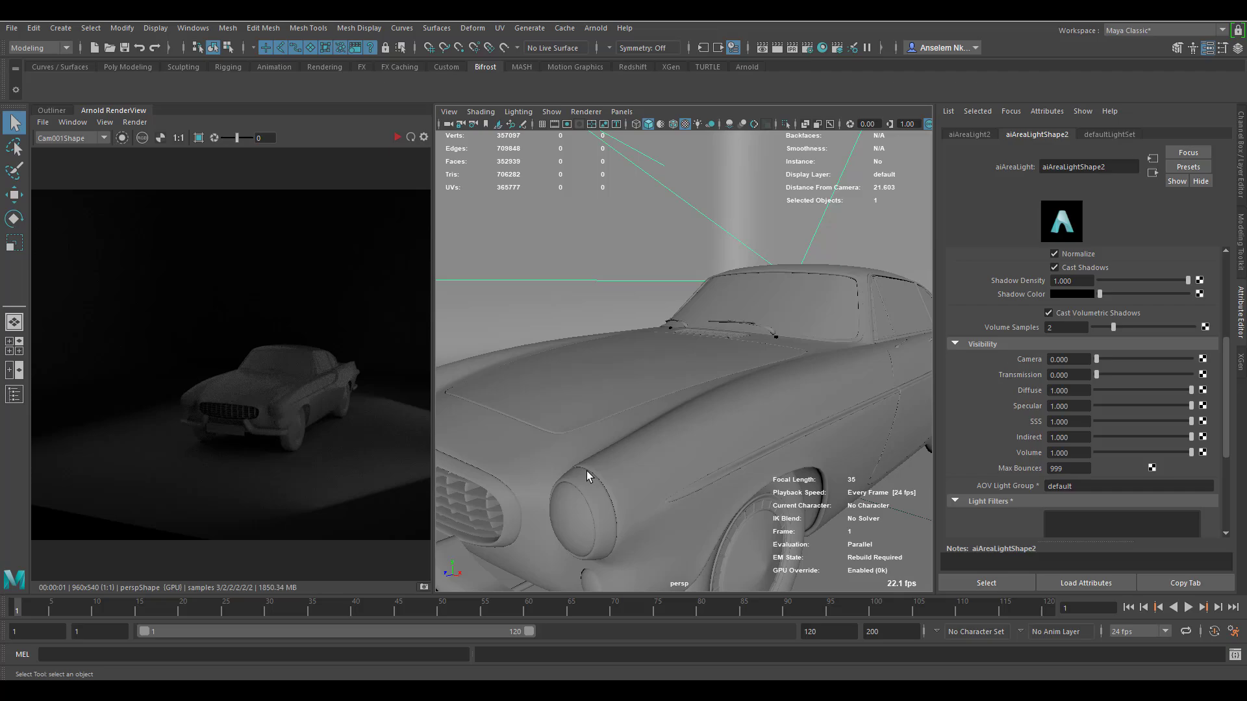
Step: Confirm Arnold's Render Device is GPU on the Render Settings System tab, then close the window
scroll(645, 439, up, 5)
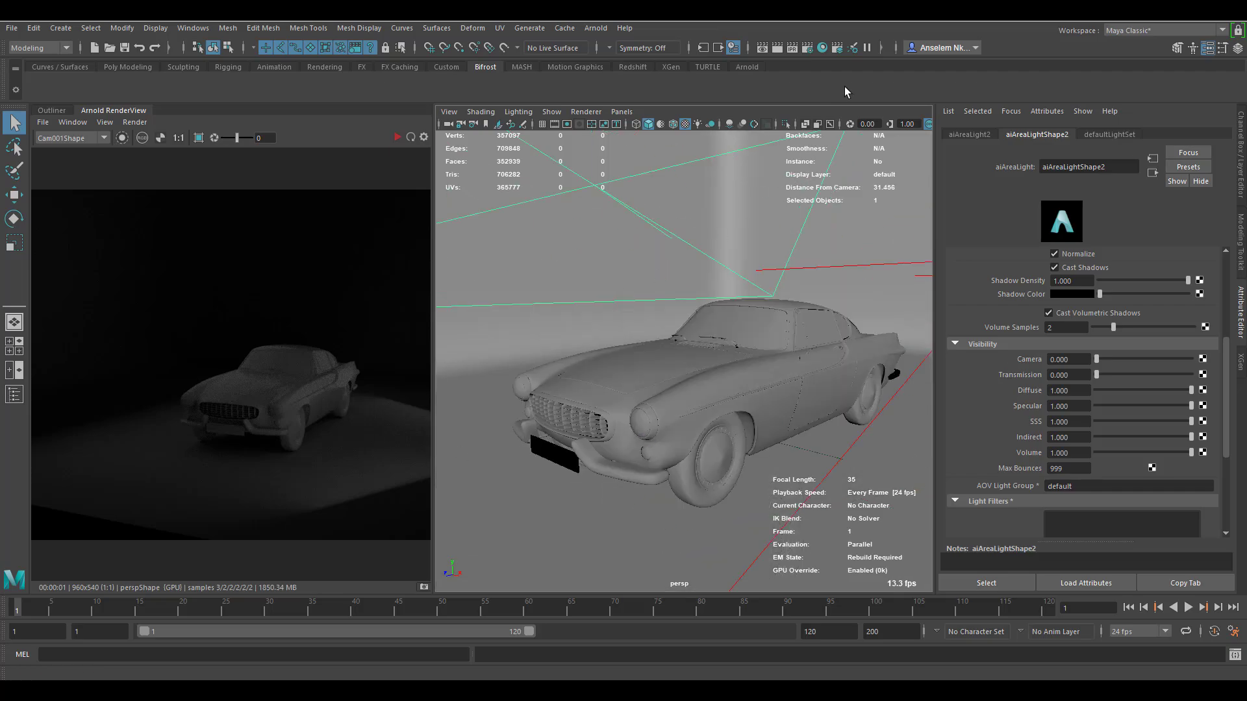
click(791, 48)
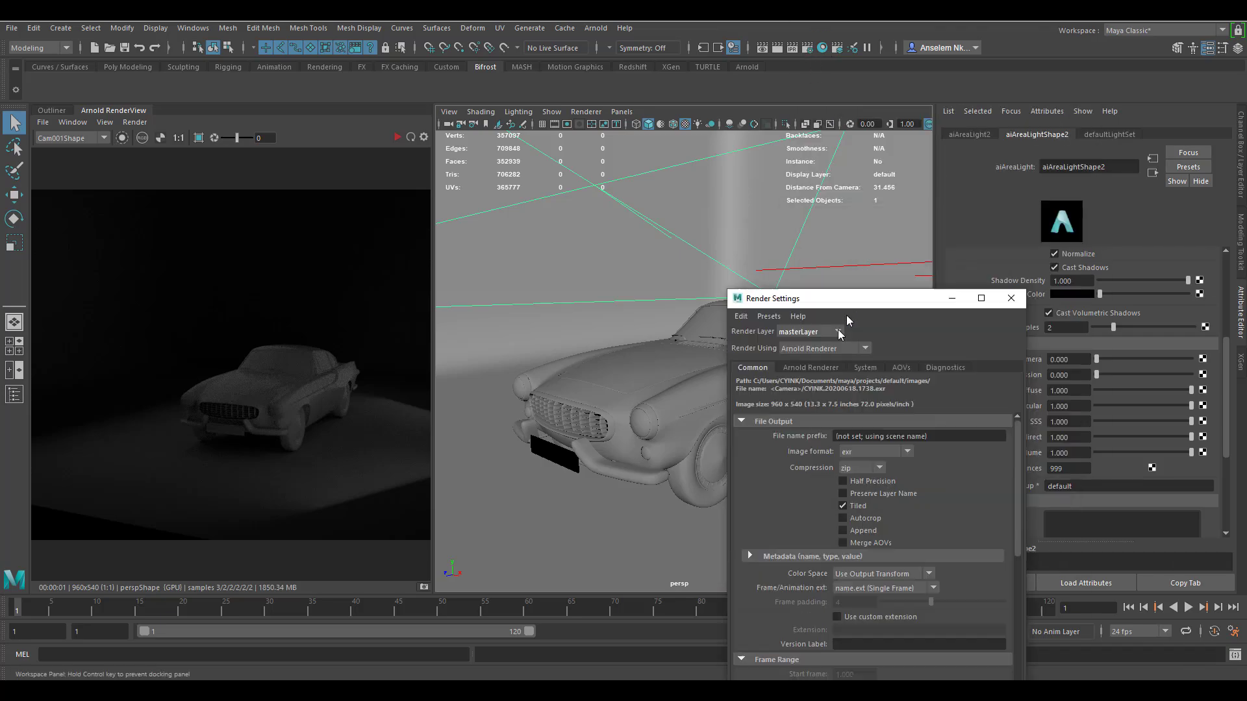
drag(854, 301, 601, 168)
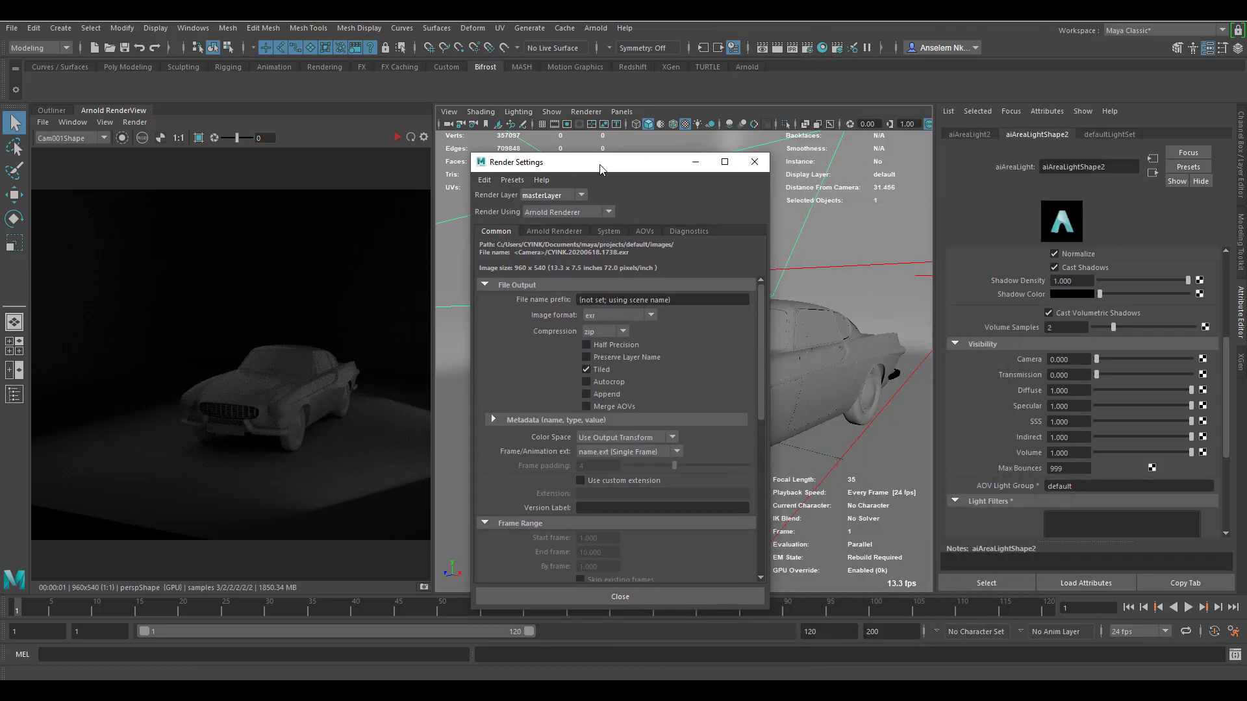
click(607, 231)
click(587, 261)
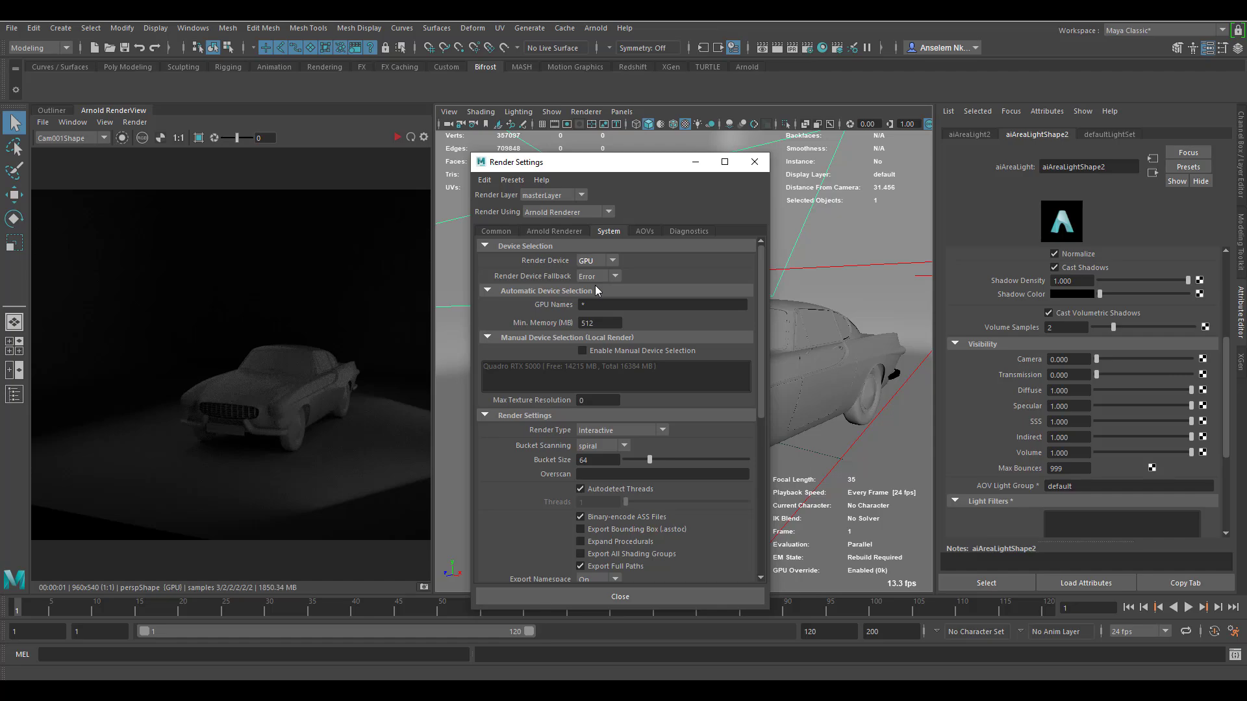
click(754, 161)
alt+drag(760, 454, 457, 342)
Step: Start an interactive Arnold render and frame the car, lights and camera in the viewport
click(397, 137)
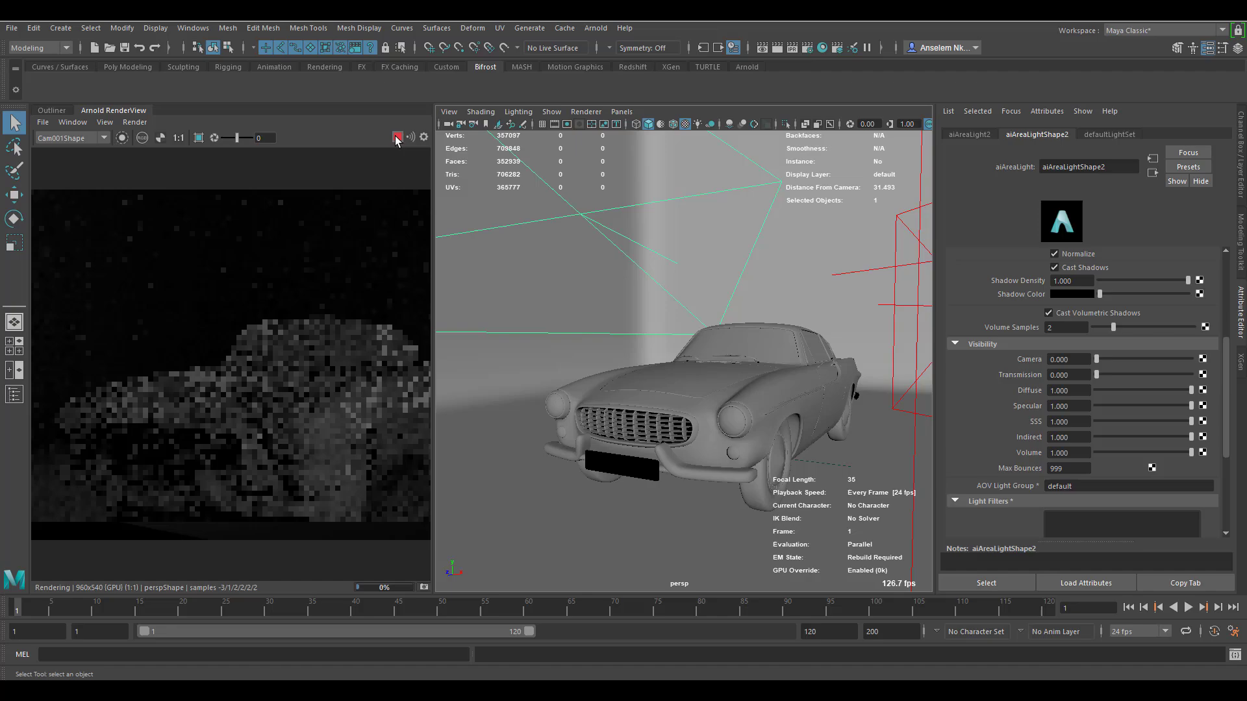
alt+drag(685, 427, 777, 450)
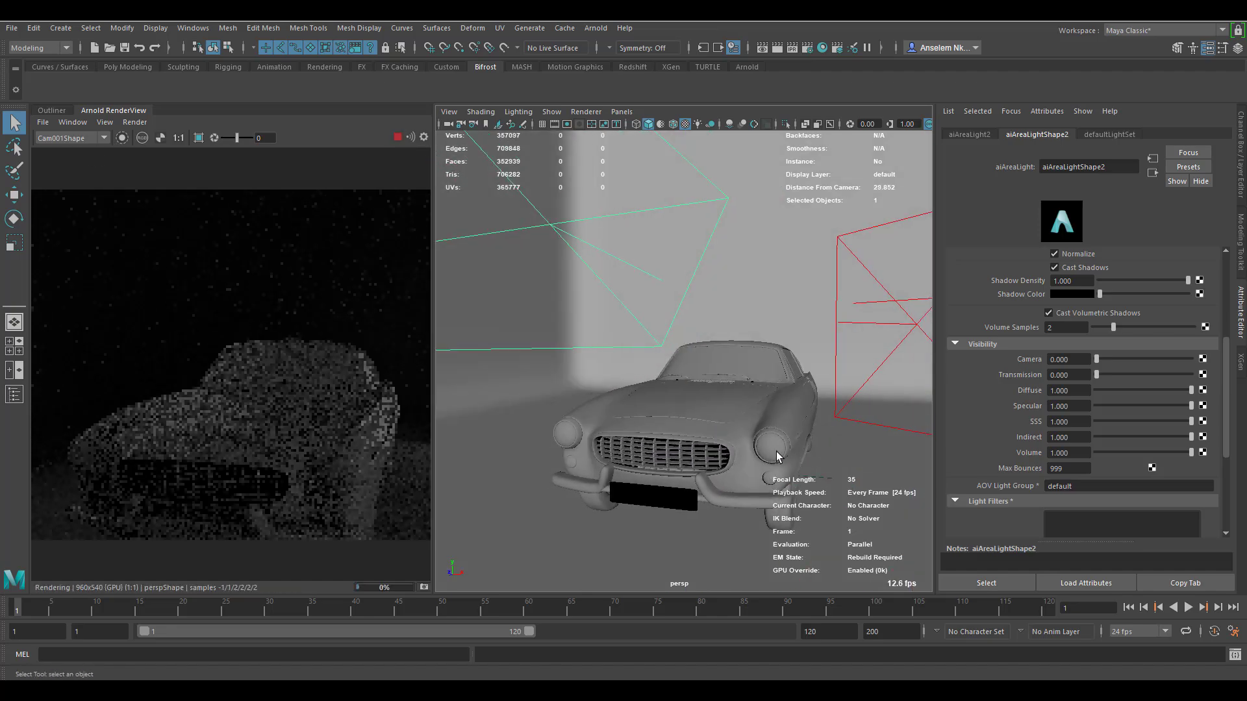
click(715, 439)
right_drag(701, 337, 768, 316)
key(a)
scroll(746, 273, up, 3)
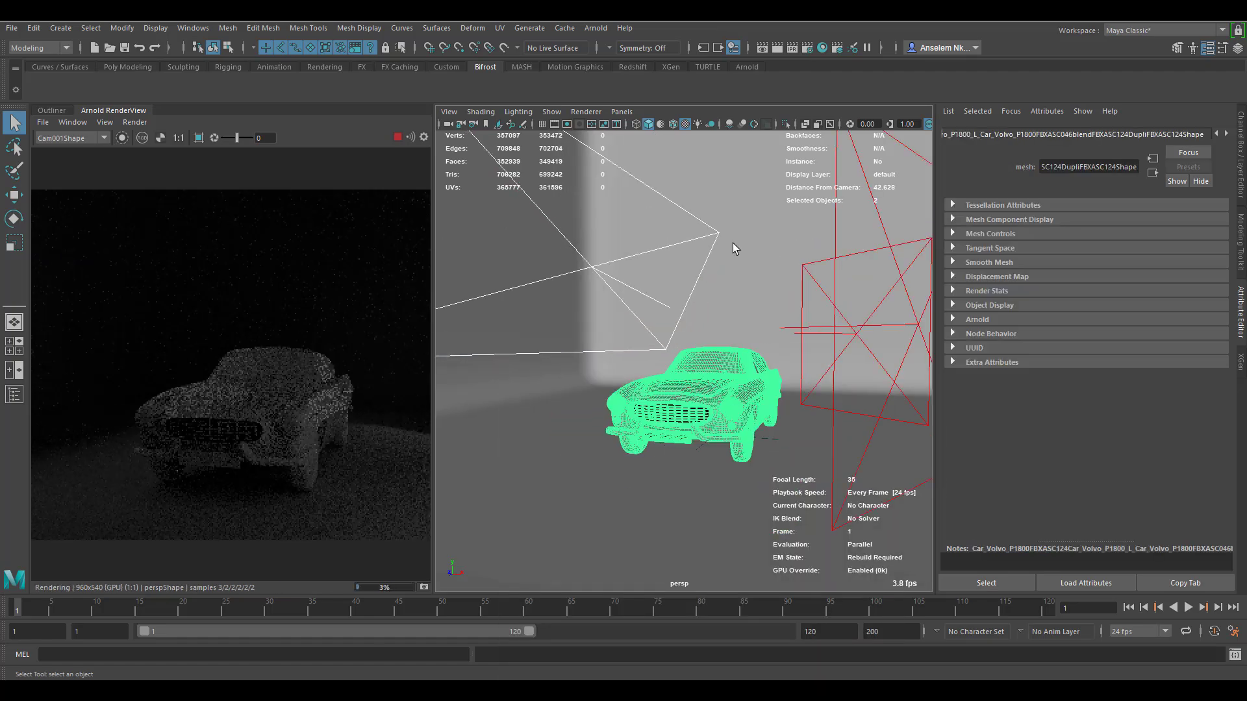
Step: Select the backdrop, car and area light in turn, orbiting out to see the whole set
click(753, 209)
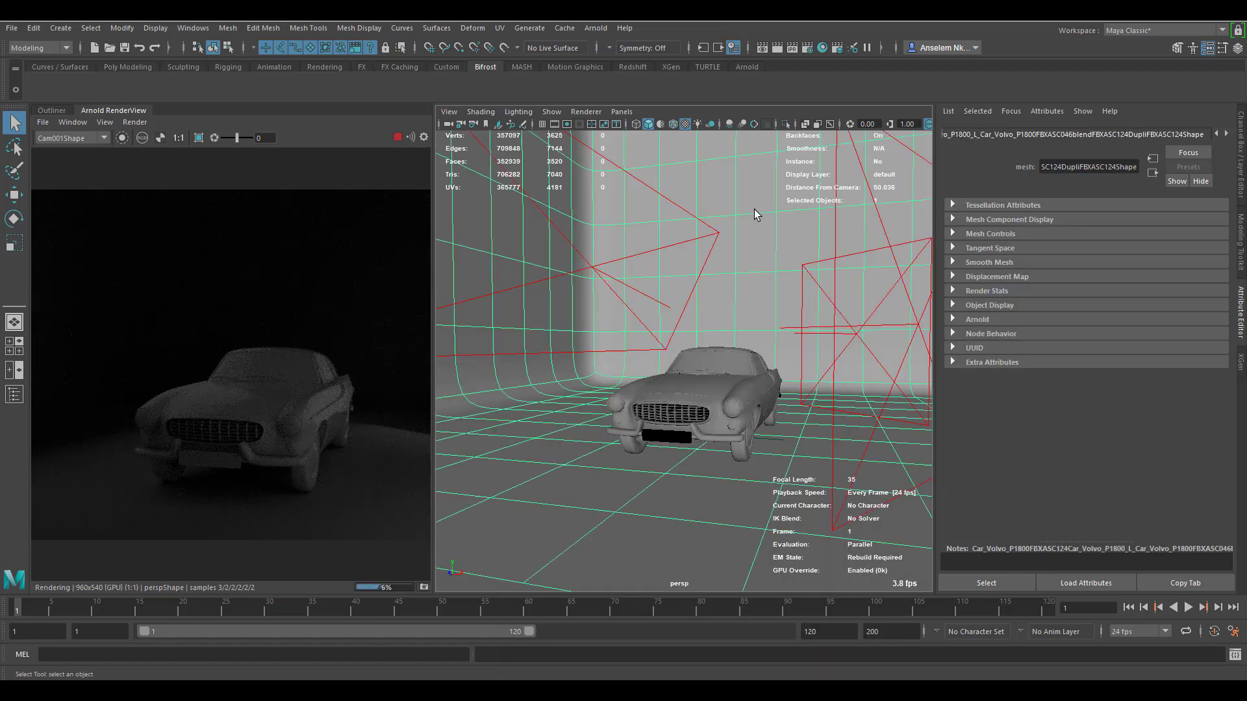
click(703, 381)
click(592, 273)
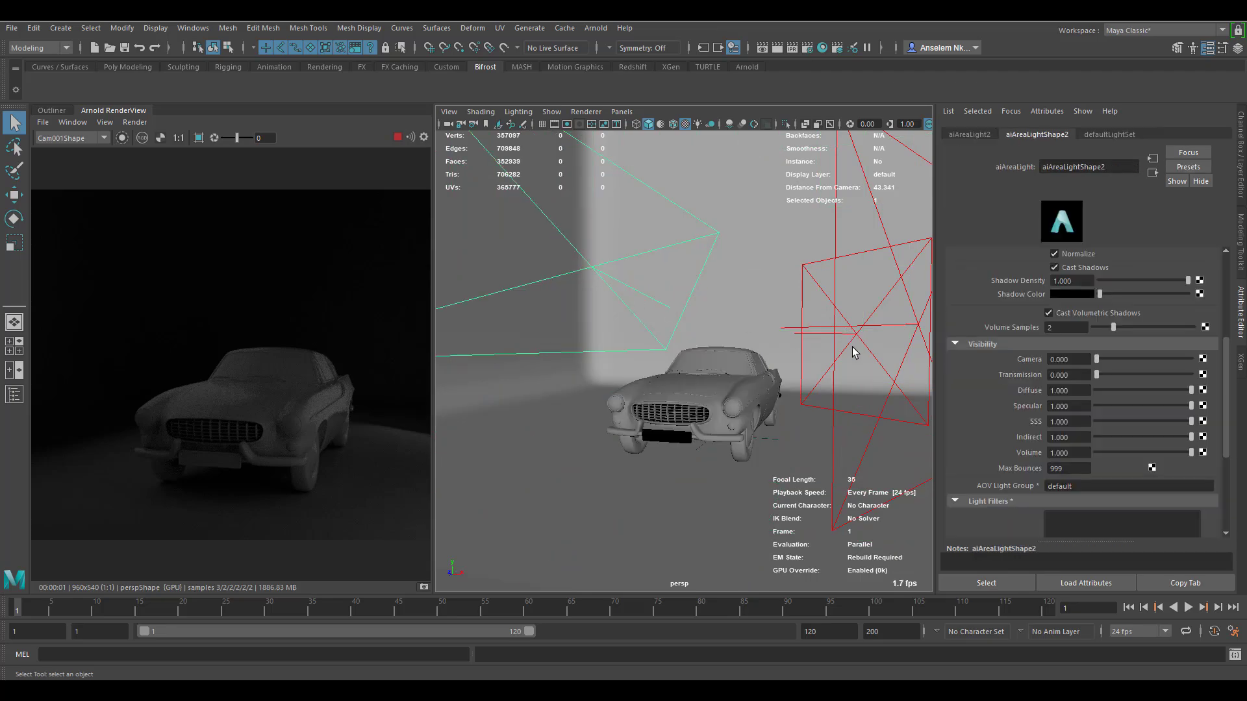
alt+drag(722, 367, 768, 377)
click(807, 314)
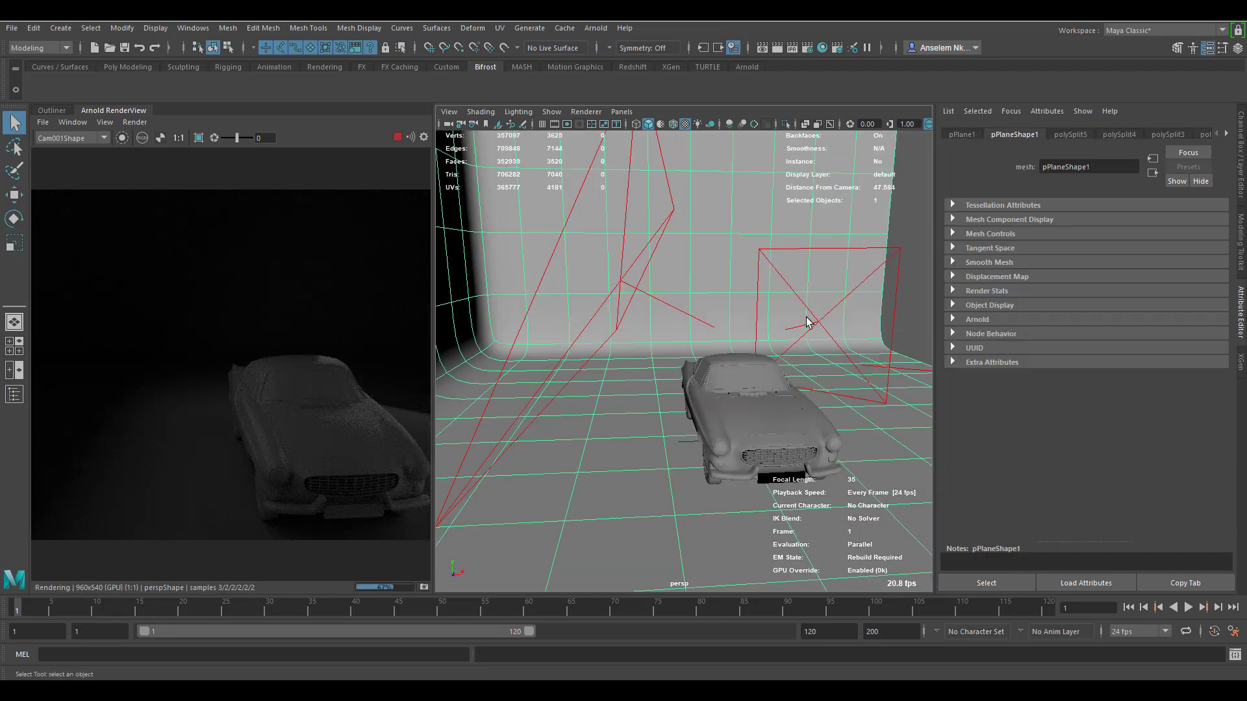
alt+drag(807, 314, 668, 473)
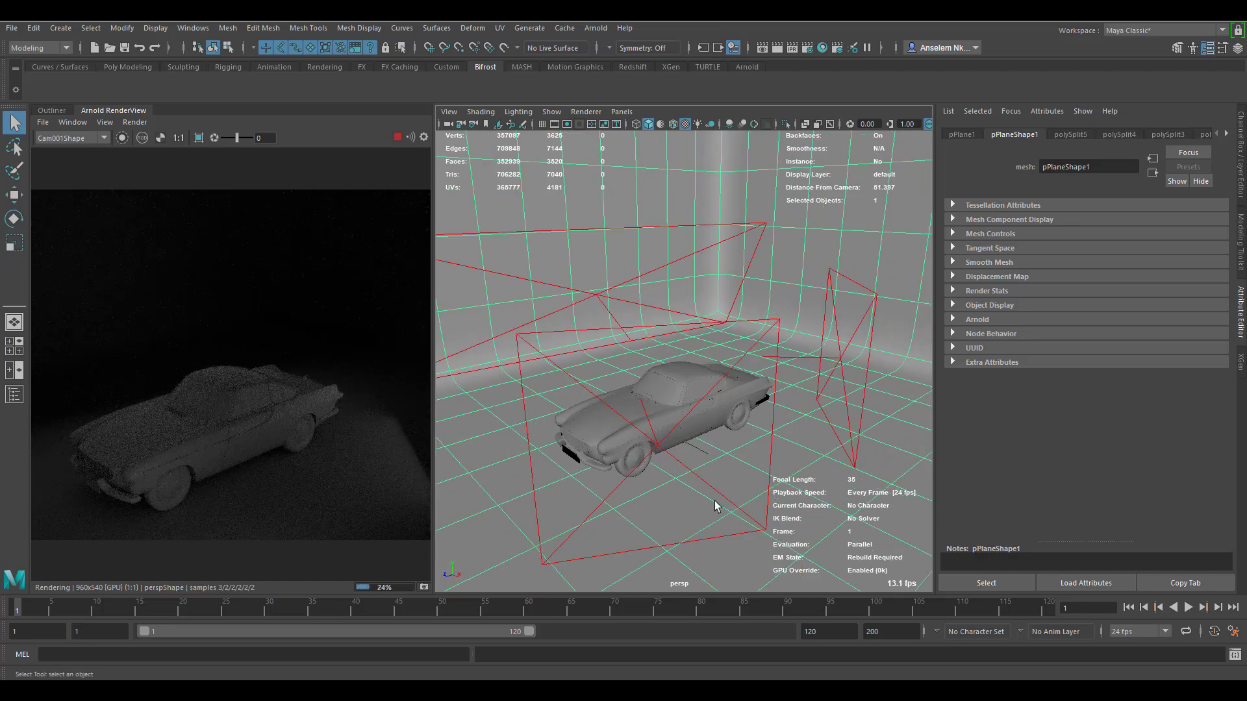
alt+right_drag(715, 504, 662, 468)
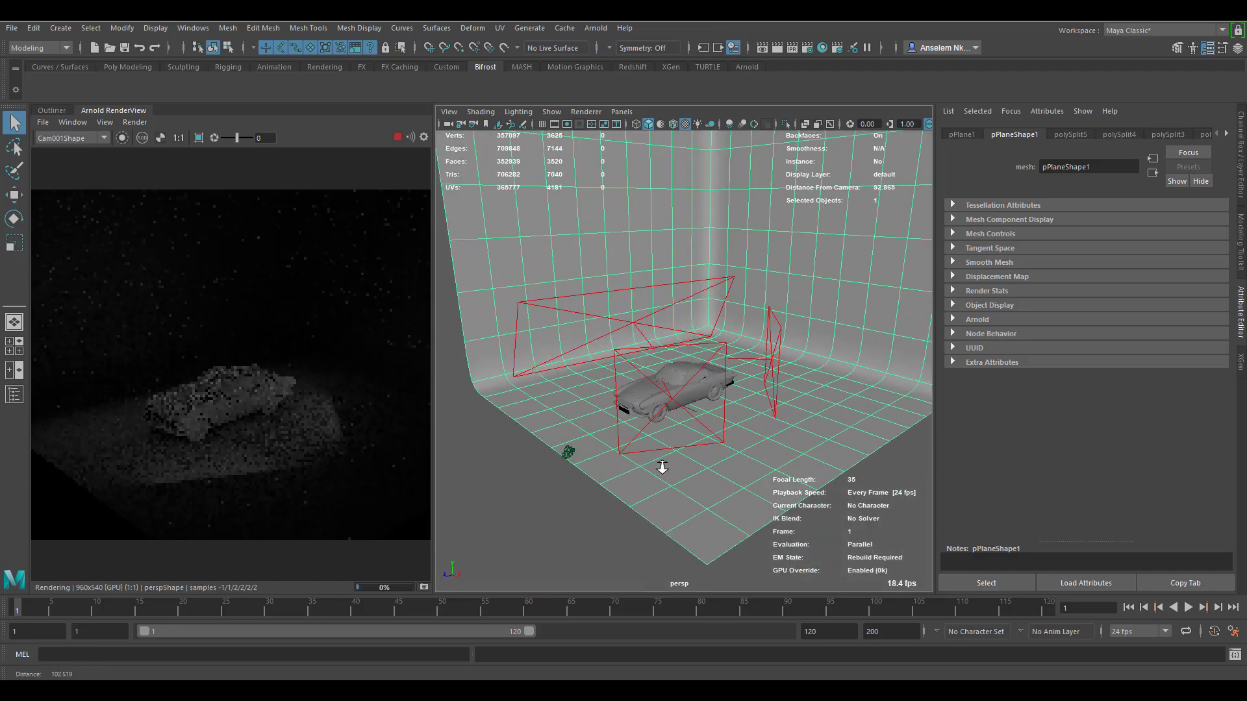
Step: Render from the Cam001Shape camera in Arnold RenderView and recentre the viewport on the car
click(68, 139)
click(68, 157)
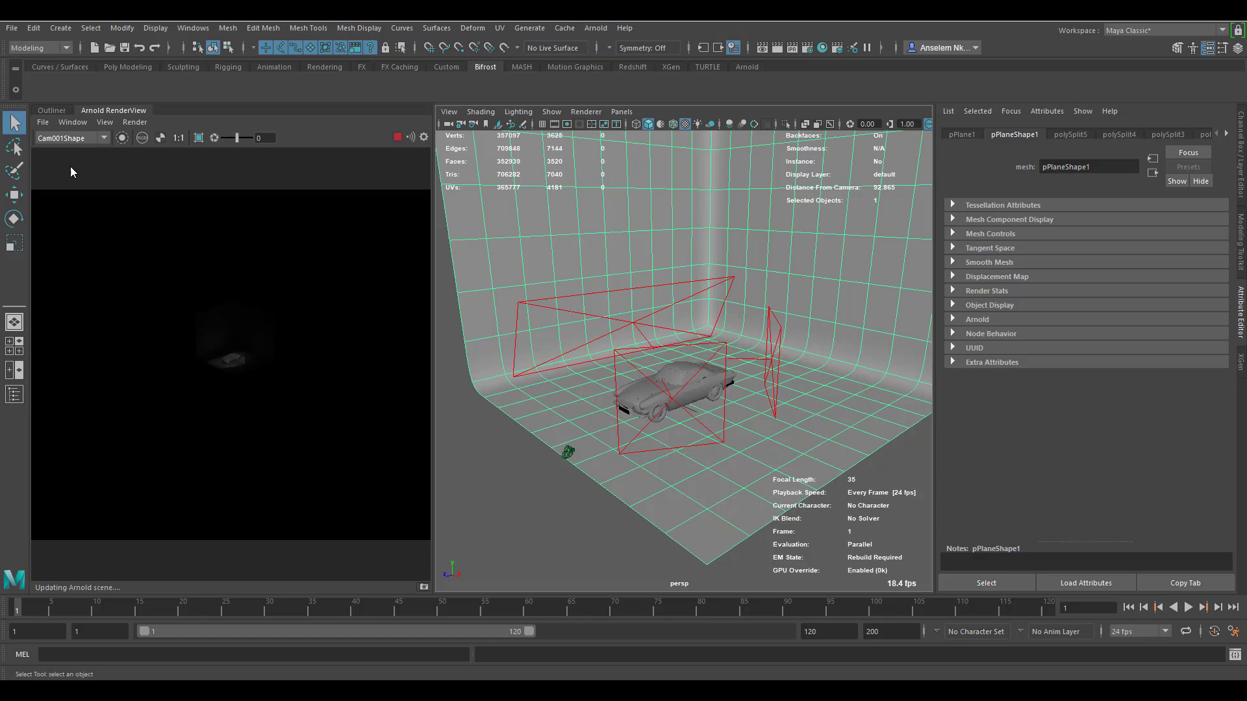
alt+drag(557, 361, 787, 447)
alt+middle_drag(787, 446, 870, 467)
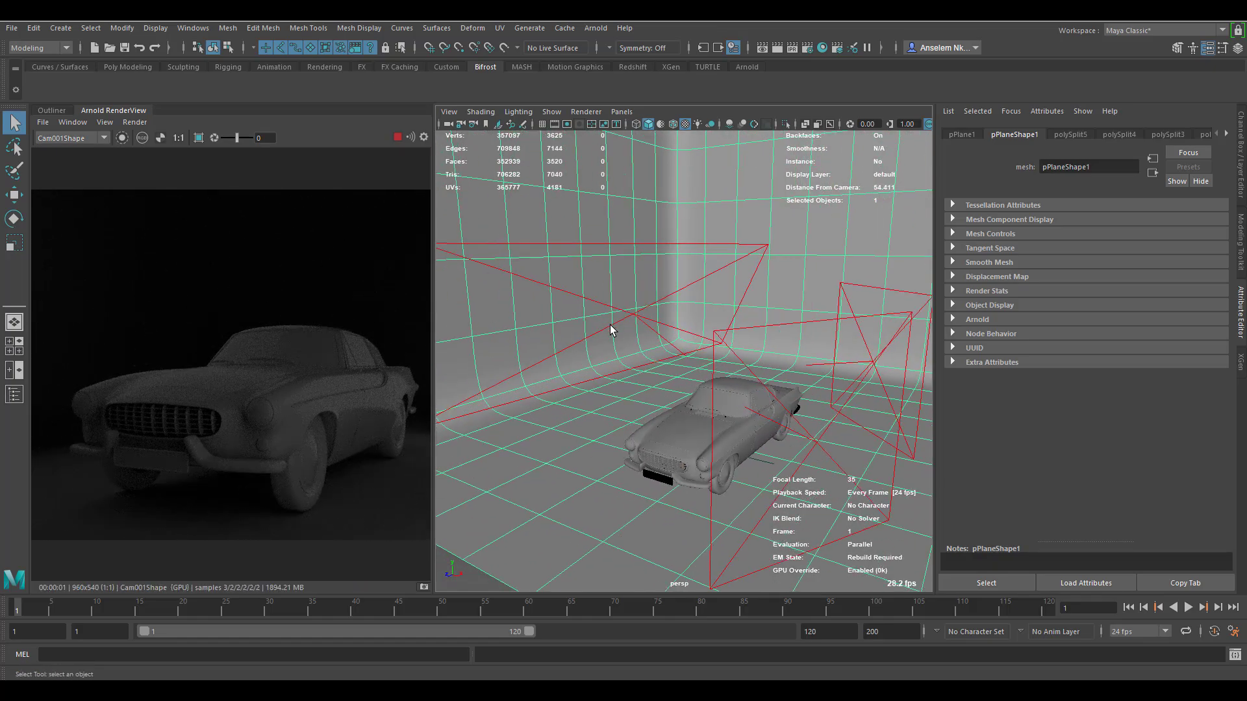
Step: Select the area light near the car and test its exposure and diffuse values
click(633, 316)
scroll(1008, 438, up, 5)
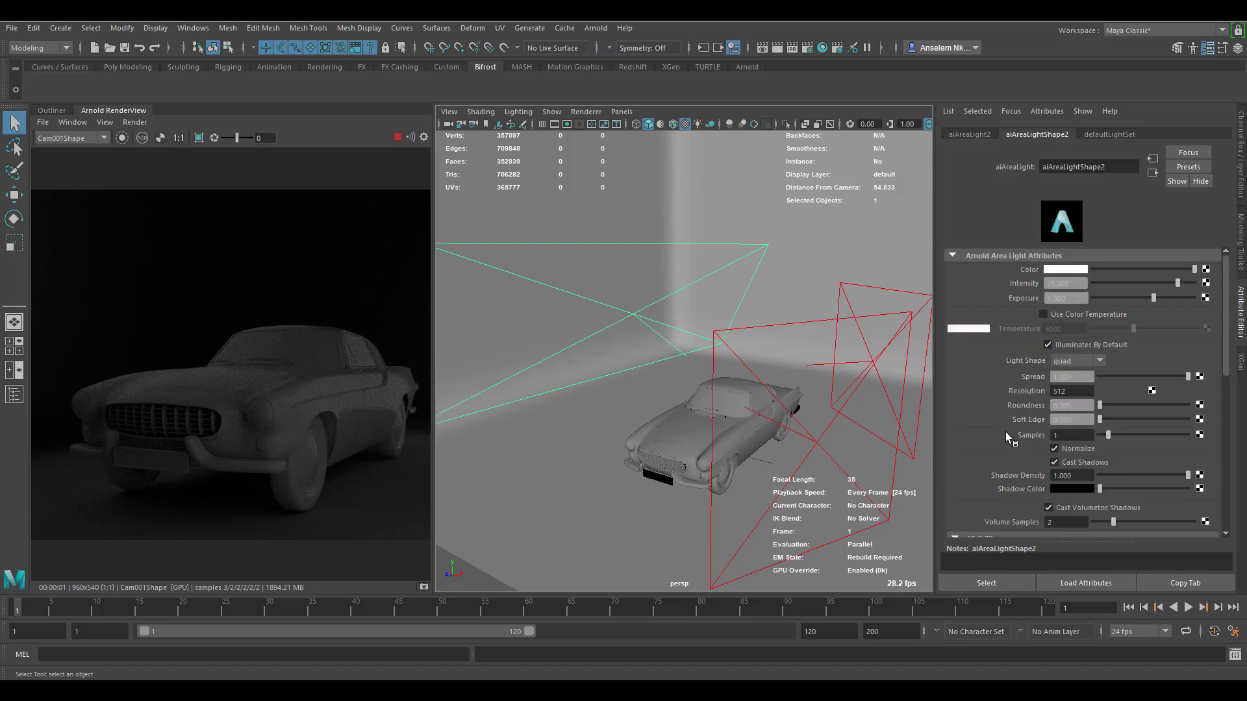
drag(1073, 296, 1034, 286)
scroll(1029, 413, down, 4)
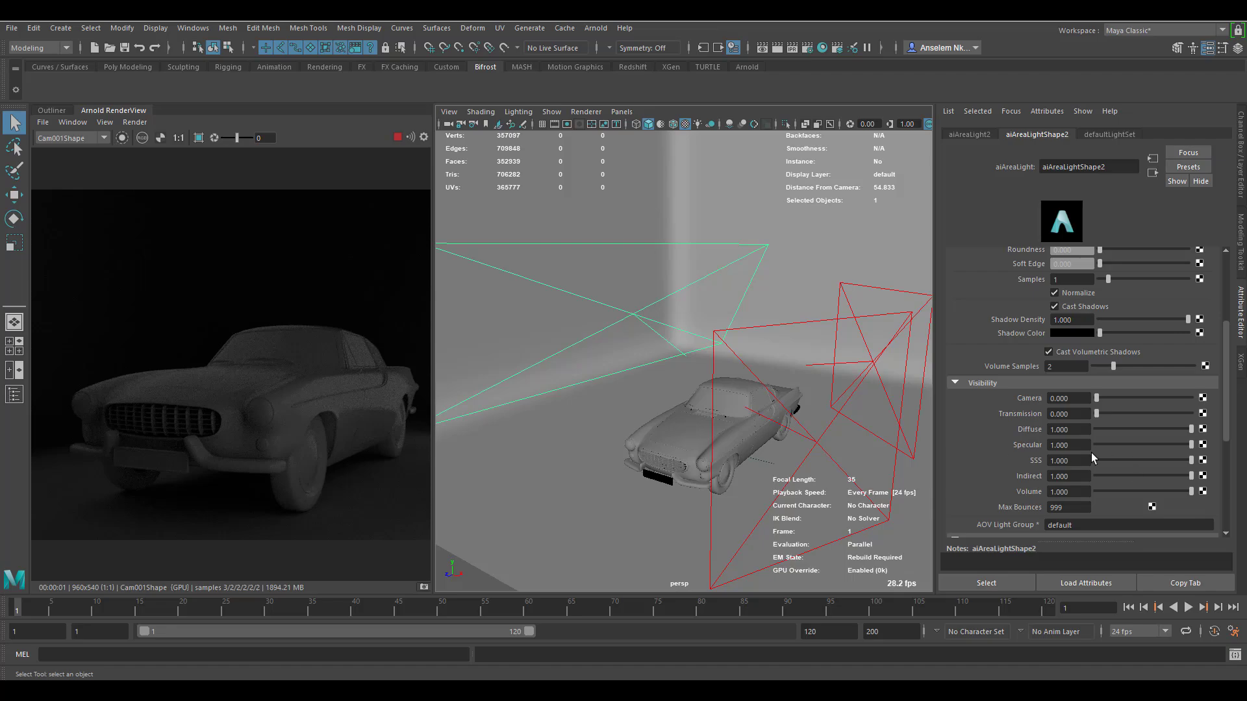
drag(1190, 429, 1096, 430)
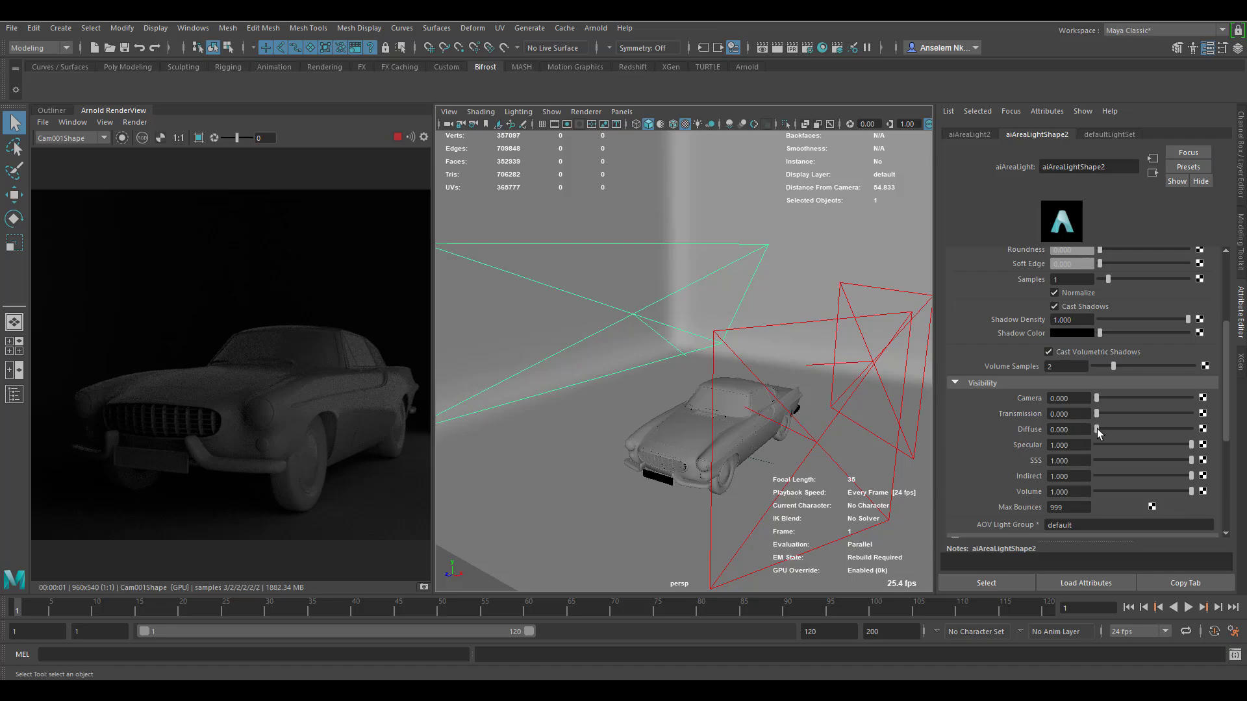
drag(1097, 429, 1202, 428)
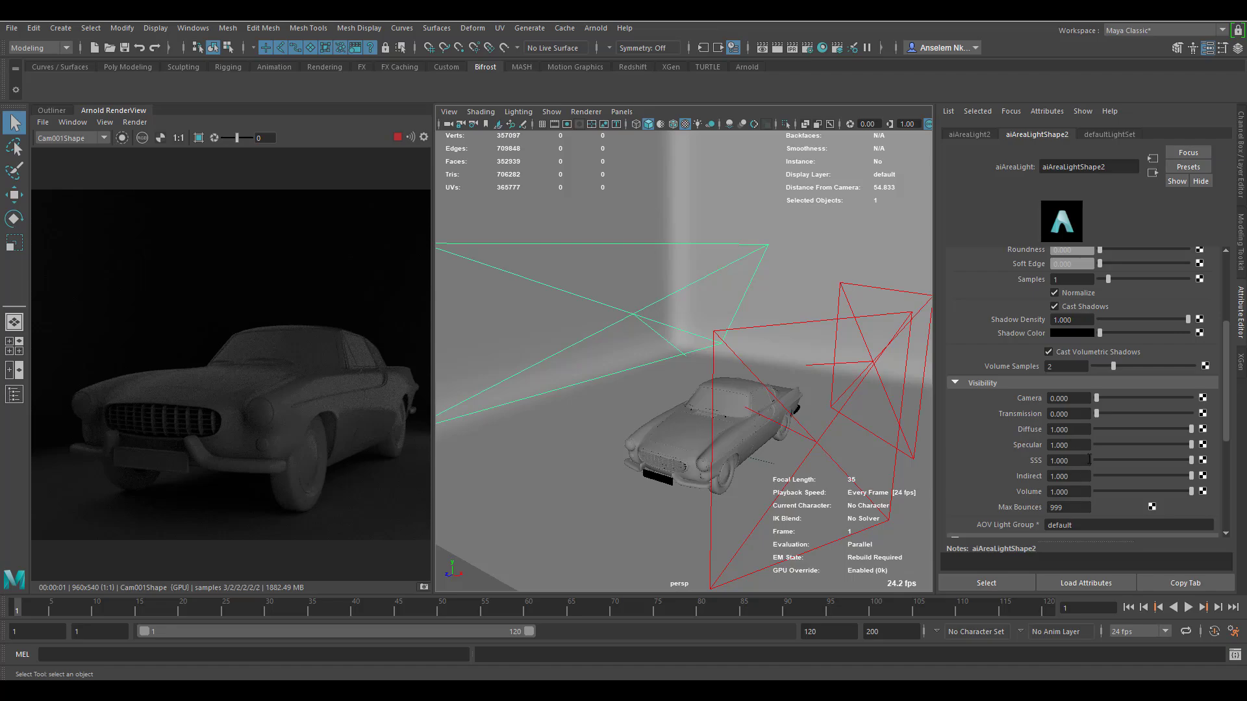
Step: Tint aiAreaLight2 blue from Color History and drag its Diffuse visibility to 0
scroll(1071, 389, up, 3)
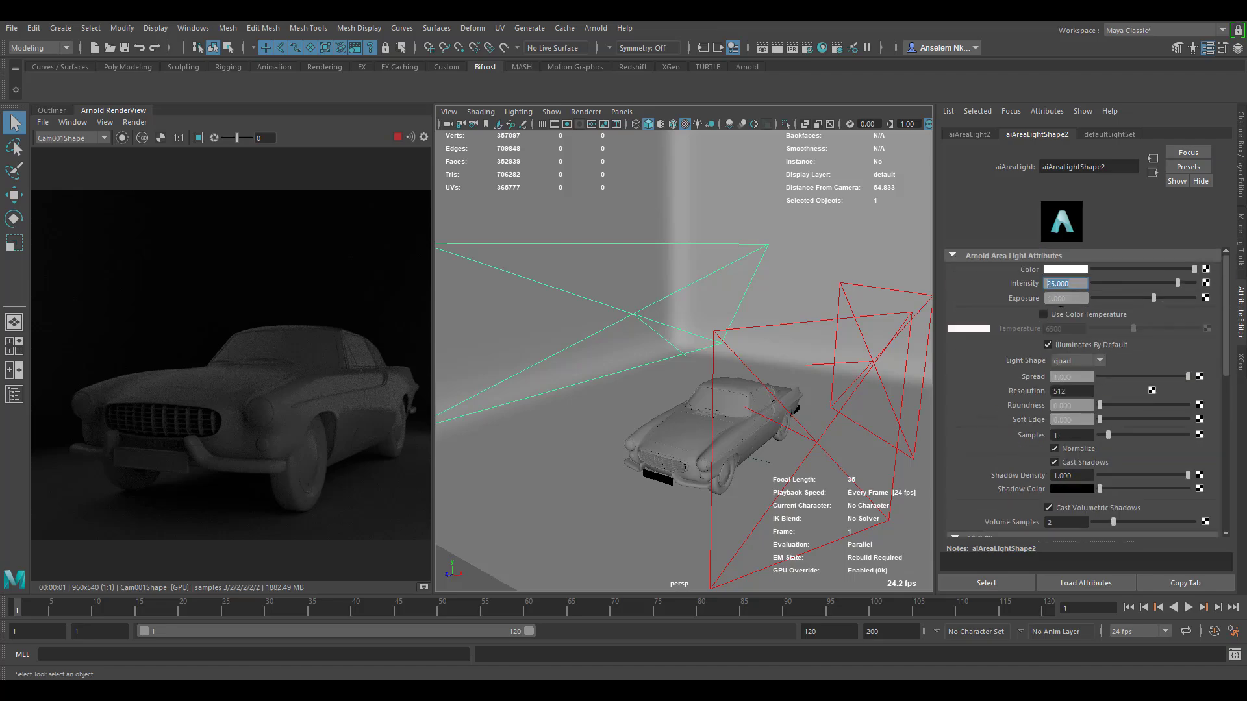
click(1072, 271)
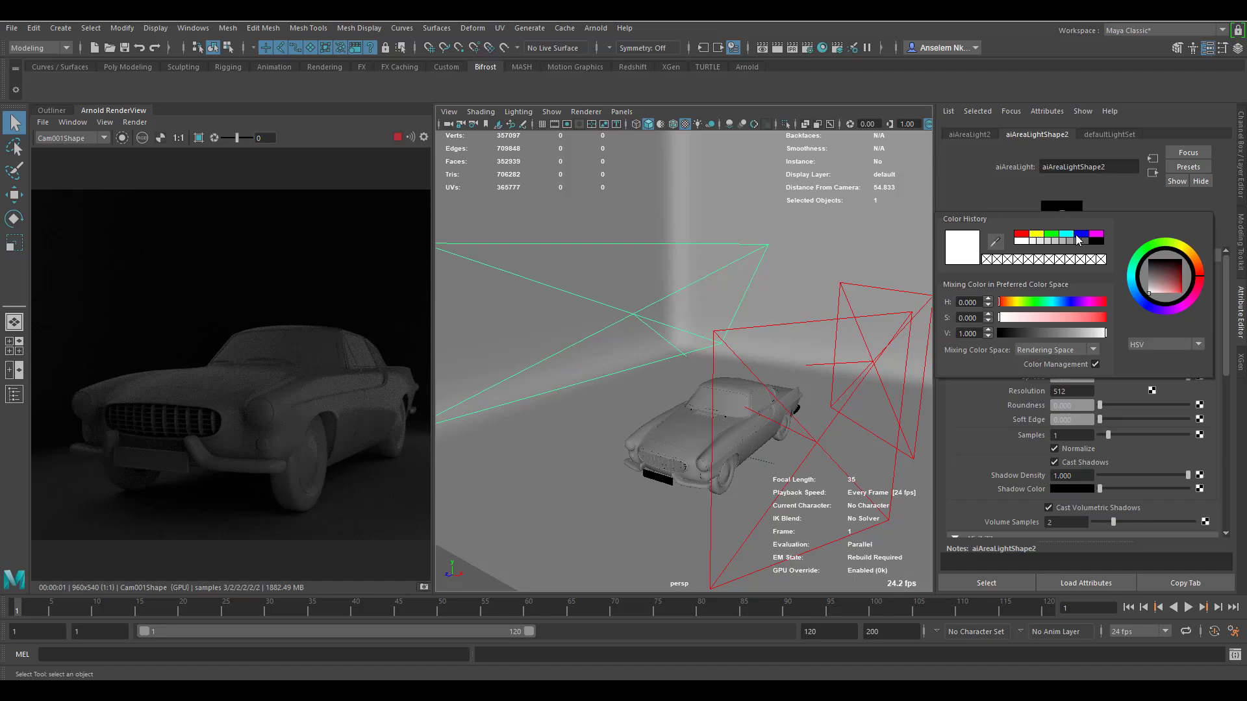
click(1076, 235)
scroll(1008, 473, down, 2)
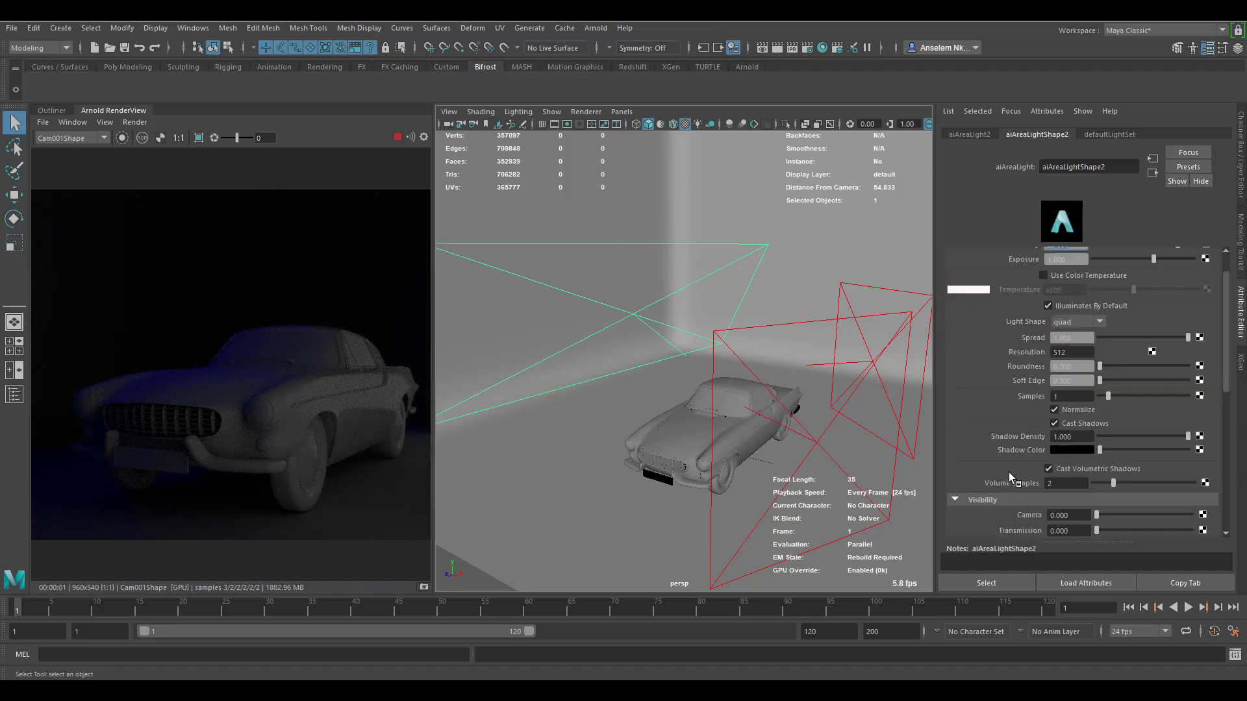
scroll(1008, 473, down, 3)
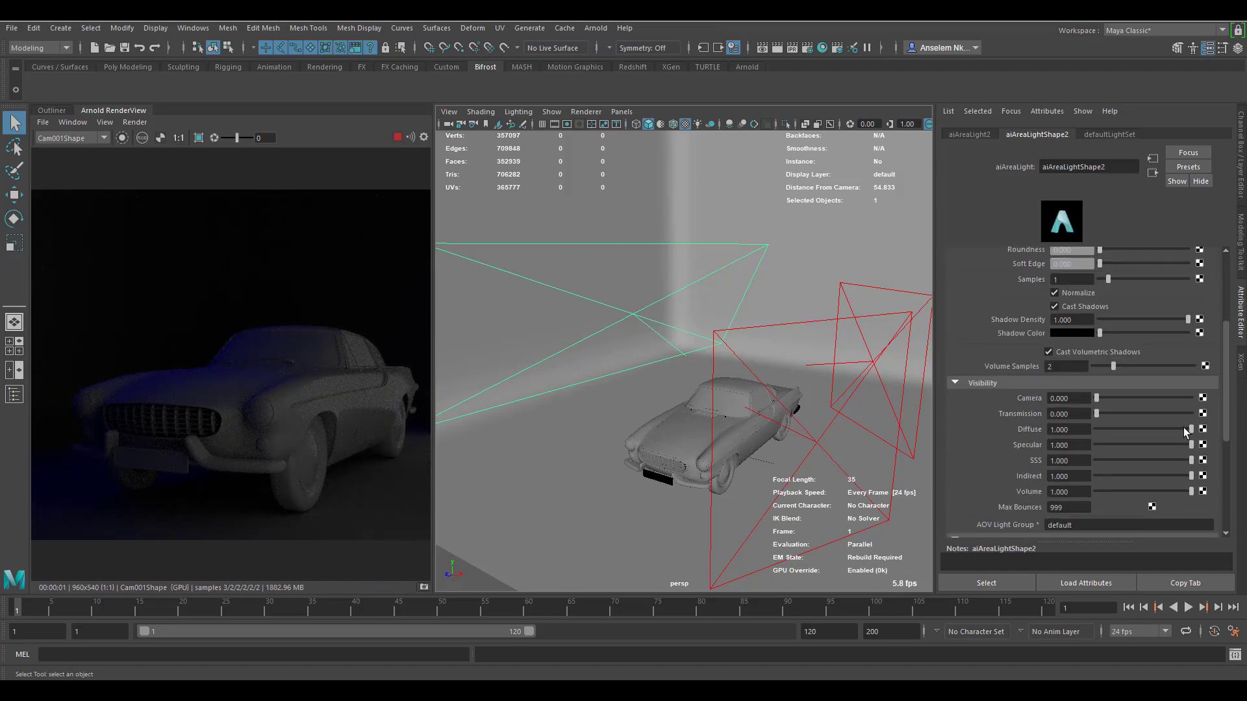
drag(1184, 427, 1047, 439)
Step: Select aiAreaLight3 beside the car, orbiting to see it against the backdrop
click(840, 365)
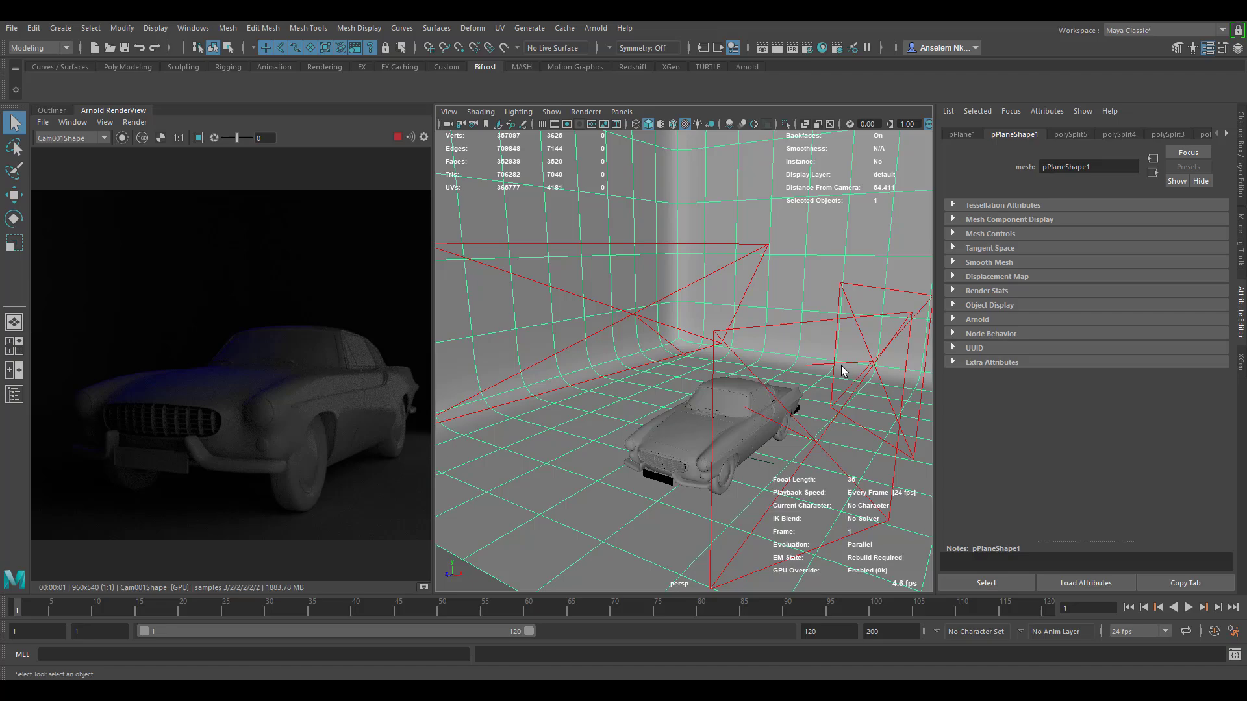
alt+drag(805, 418, 703, 412)
click(727, 382)
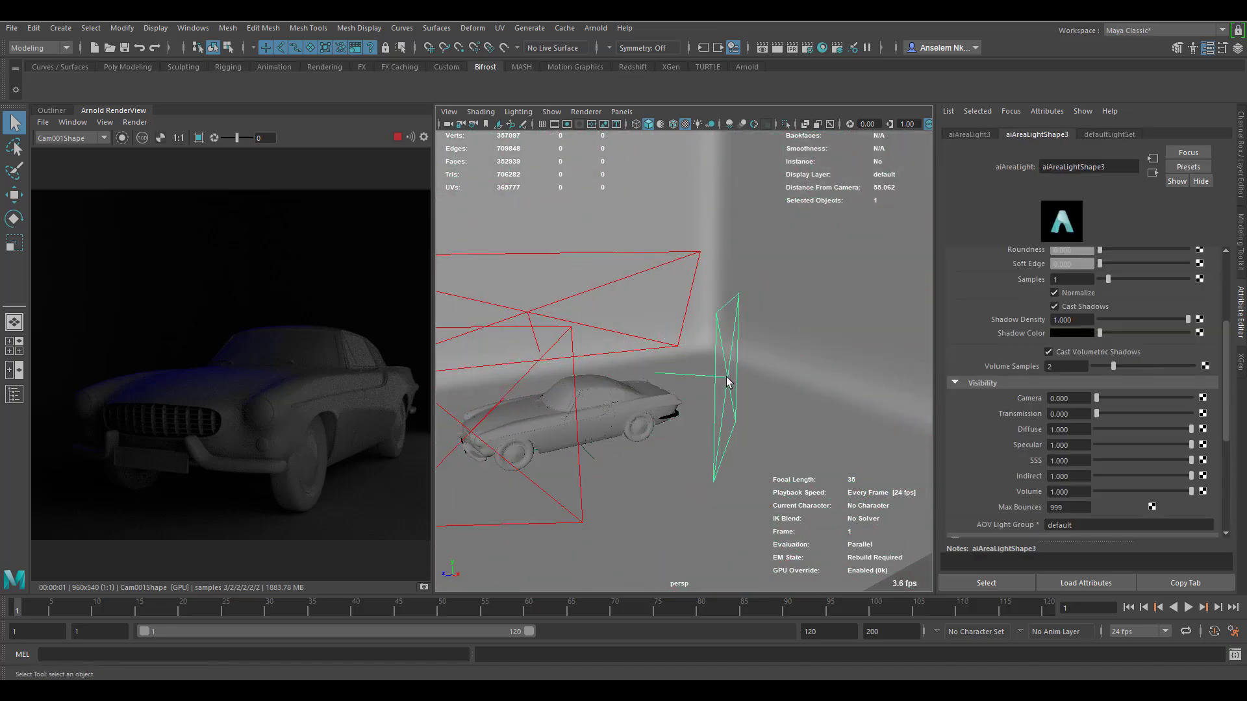
alt+drag(649, 456, 715, 479)
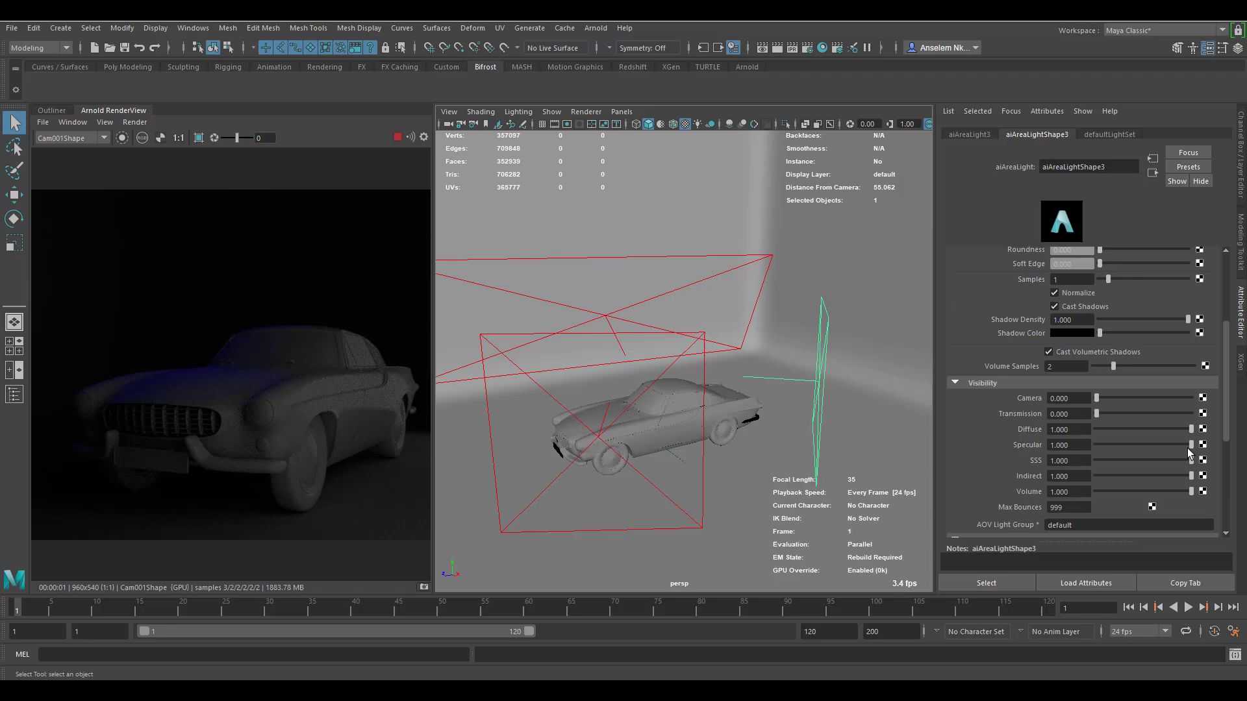
Step: Make aiAreaLight3 red, lower its Specular to 0.340 and adjust its Diffuse
scroll(987, 348, up, 5)
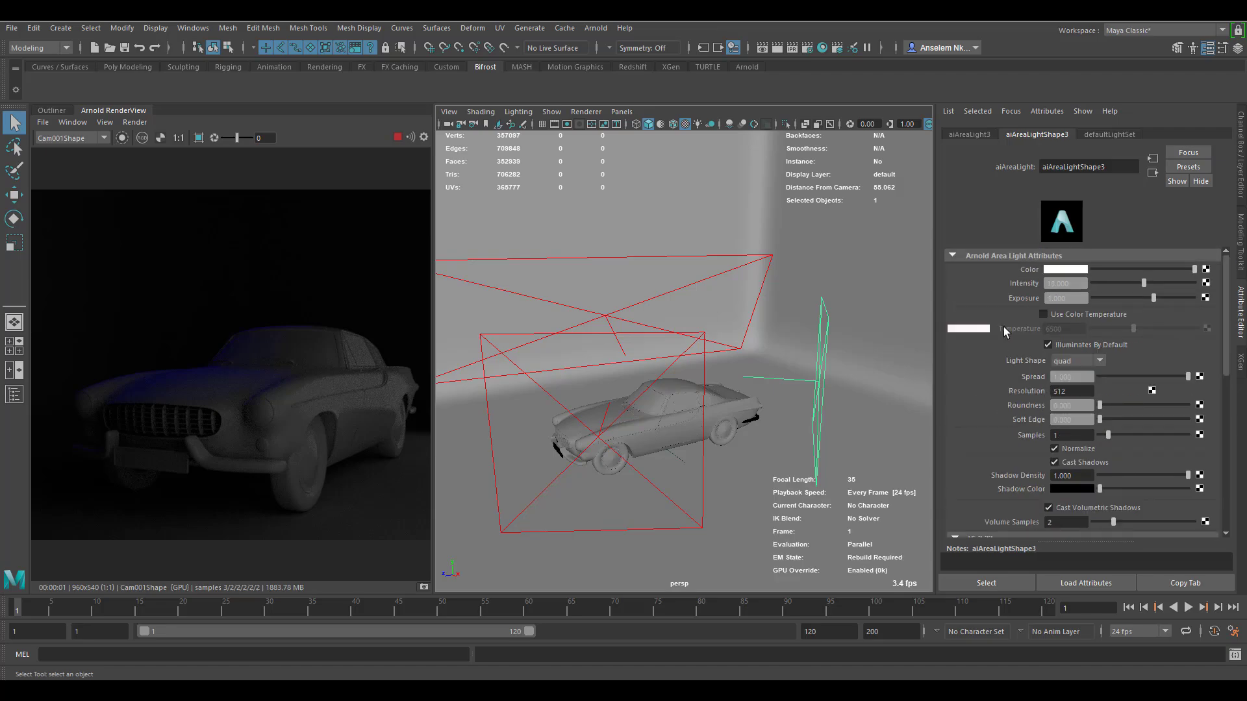
click(1074, 269)
click(1027, 236)
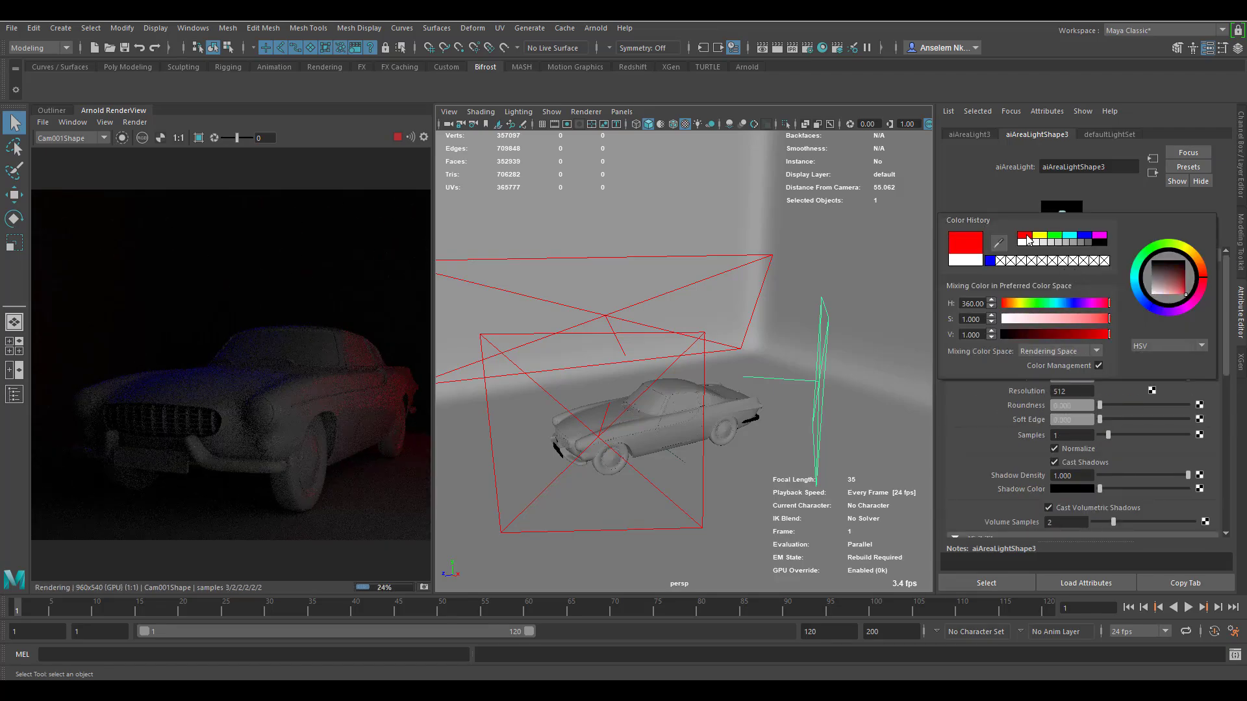
scroll(1000, 475, down, 6)
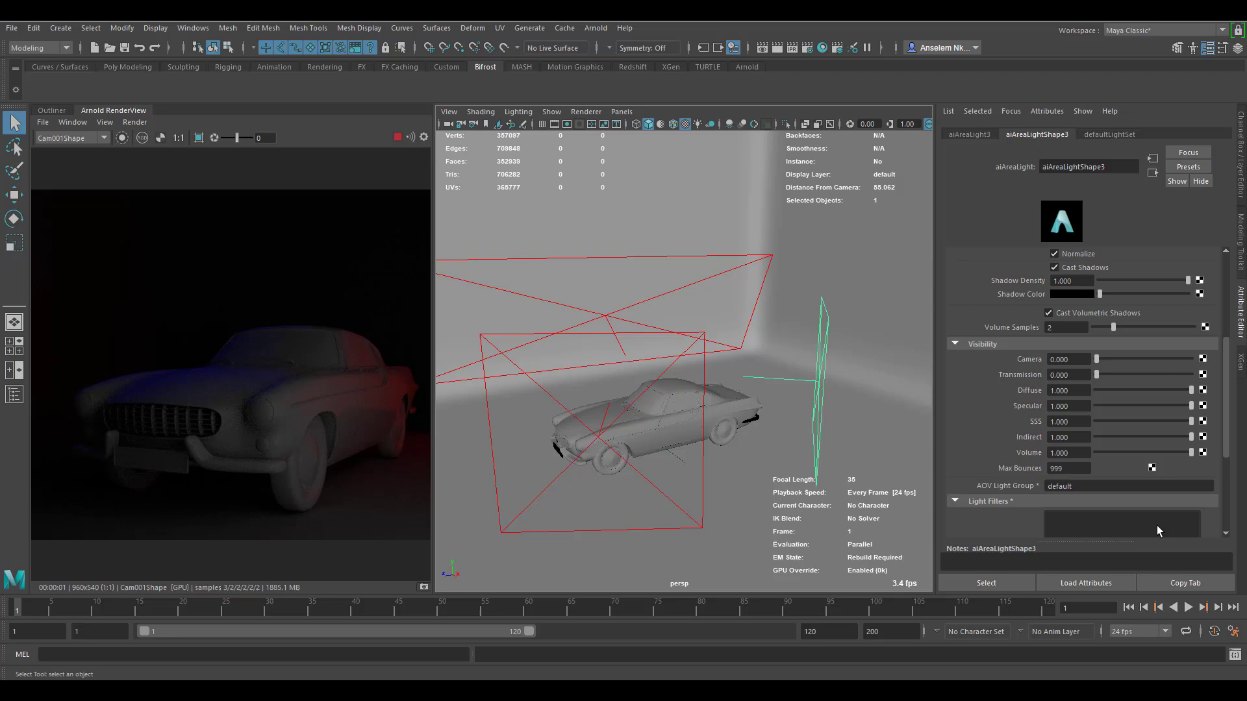
drag(1192, 405, 1096, 393)
drag(1096, 391, 1128, 411)
alt+drag(518, 387, 746, 420)
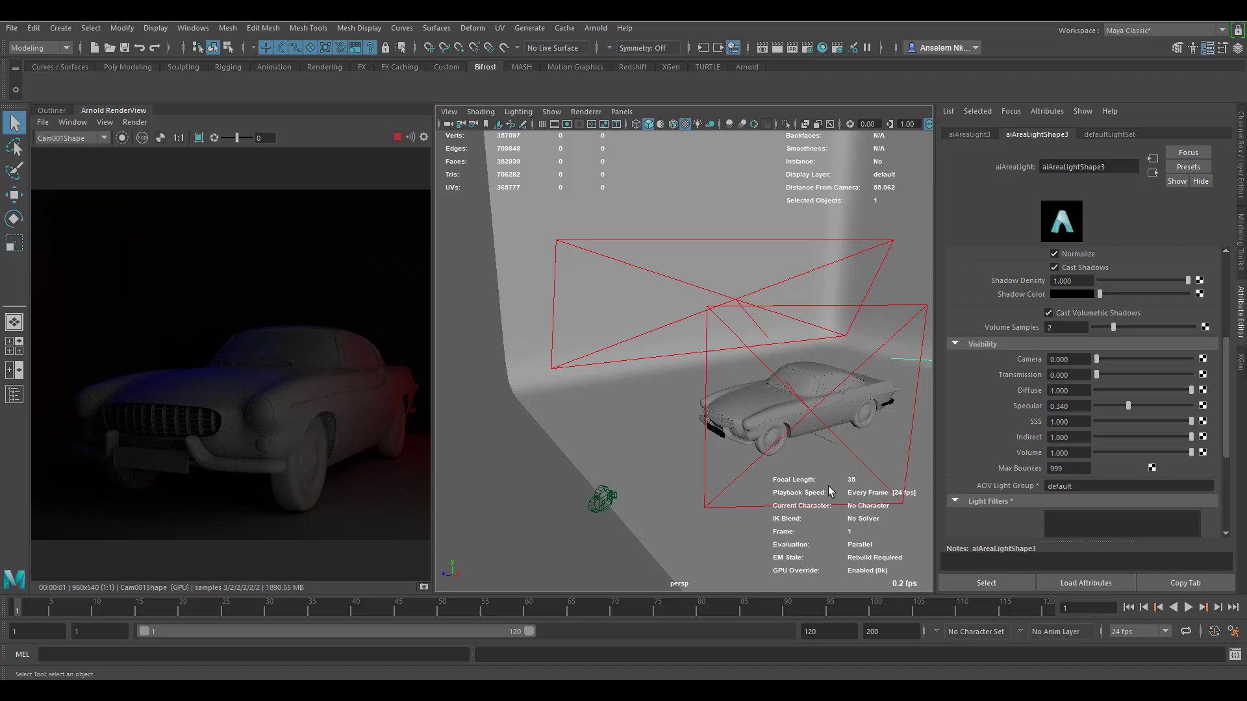
alt+drag(727, 473, 693, 495)
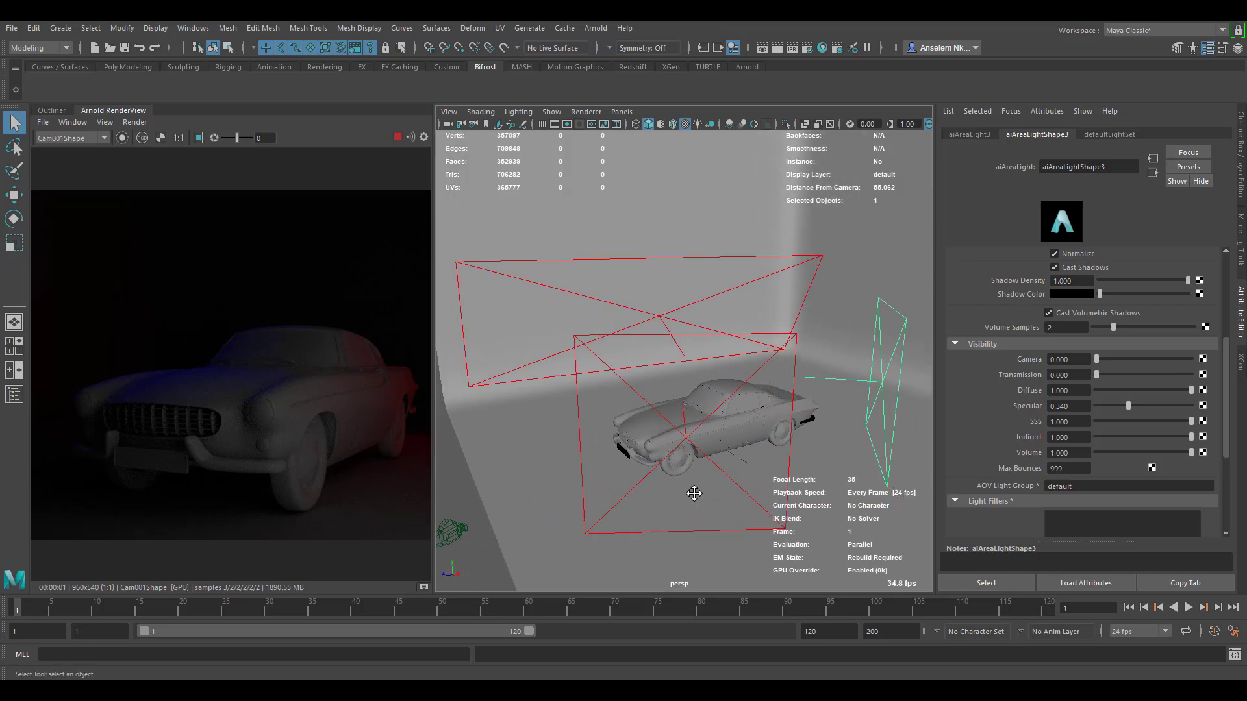
Step: Add a new area light, aiAreaLight4, to the lower left of the car and select it
click(685, 445)
alt+drag(693, 442, 705, 513)
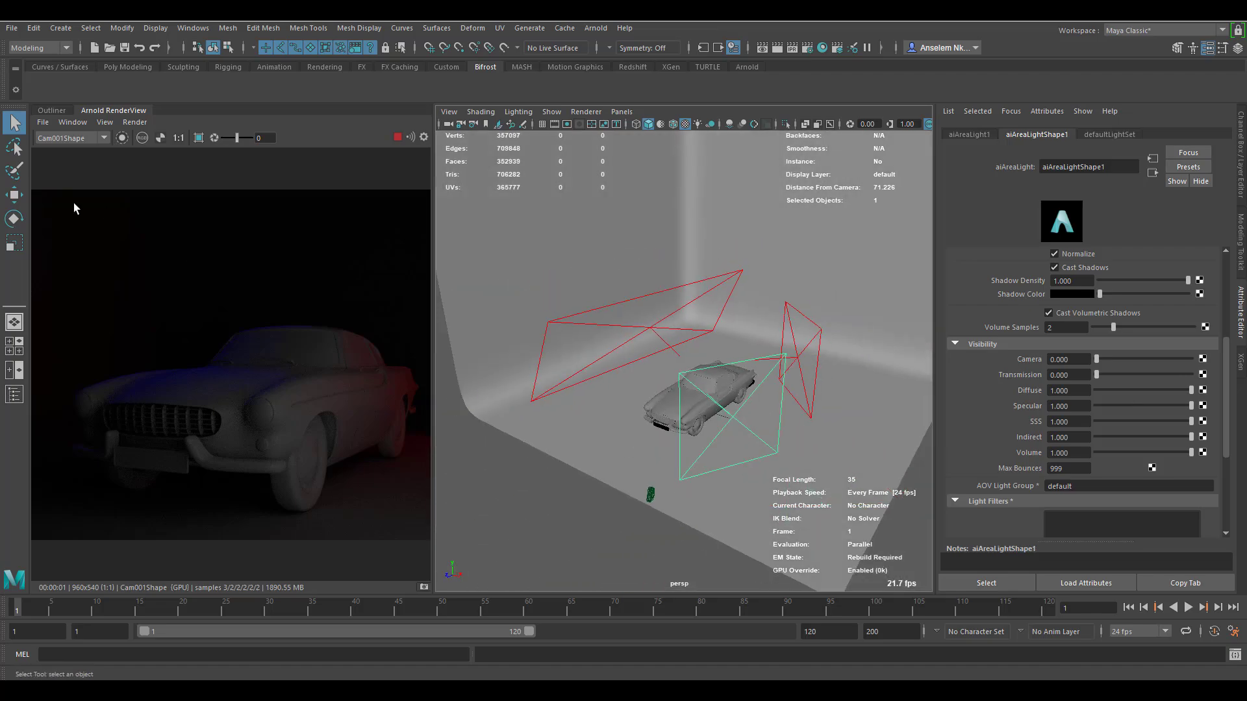
click(14, 195)
click(747, 66)
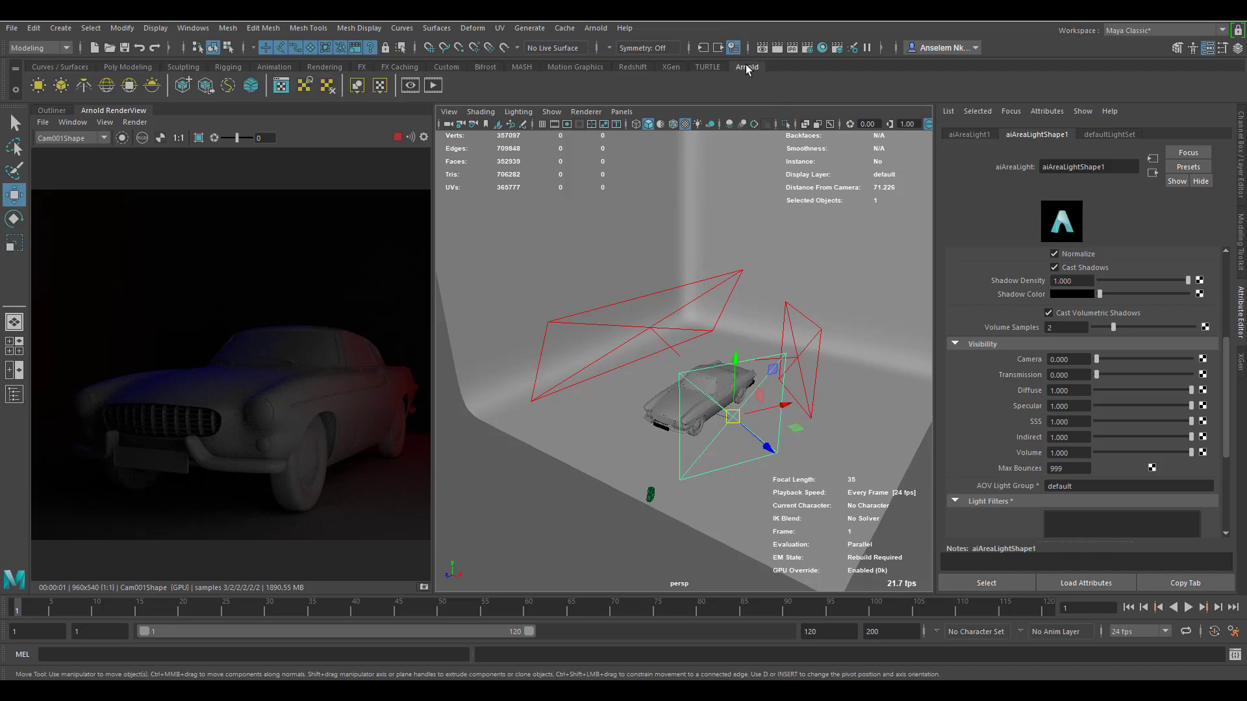
mouse_move(682, 390)
alt+mouse_down()
mouse_move(759, 454)
mouse_move(647, 462)
mouse_move(608, 484)
mouse_move(637, 484)
alt+mouse_up()
click(627, 494)
click(580, 450)
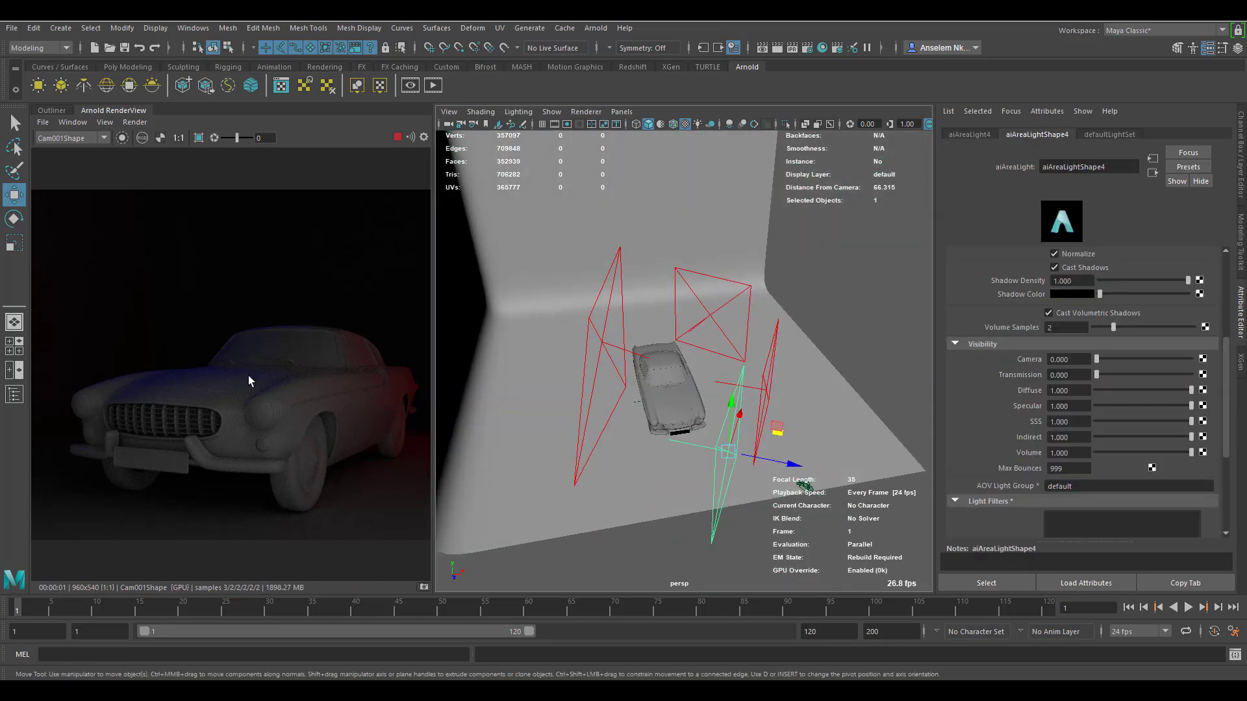
Step: Rotate aiAreaLight4 slightly about its vertical axis, then tumble to a side view
click(15, 220)
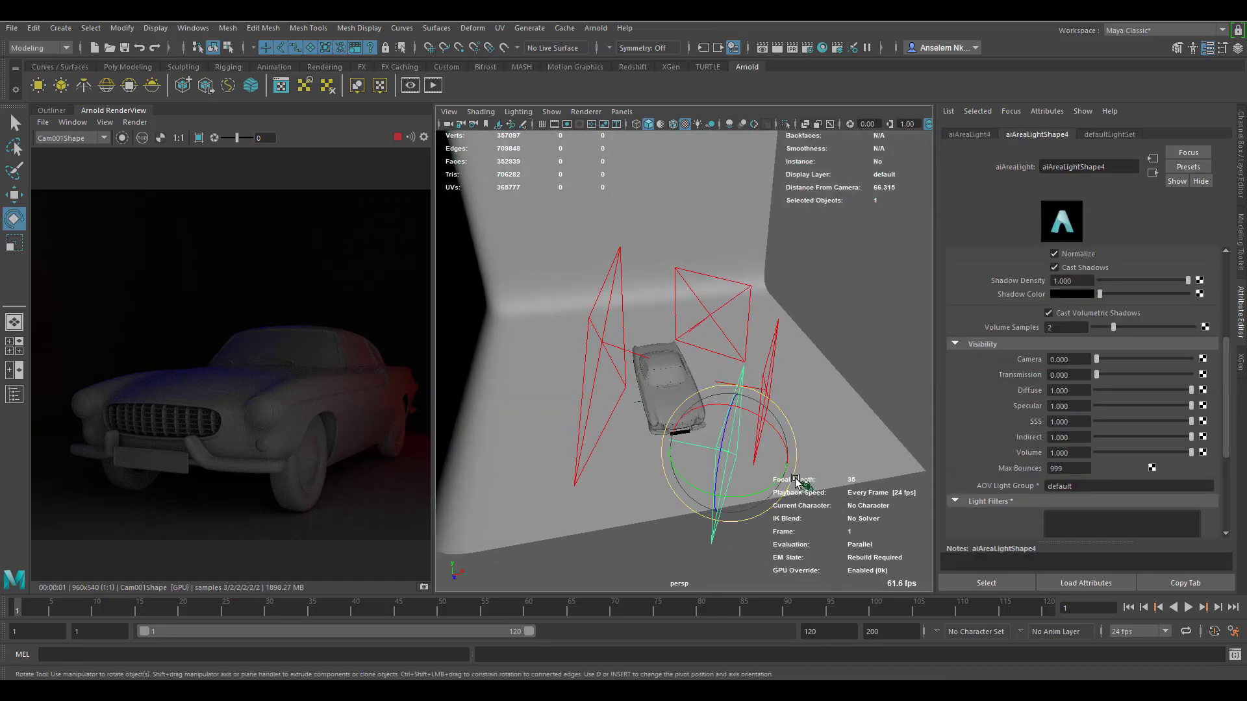
drag(768, 503, 713, 495)
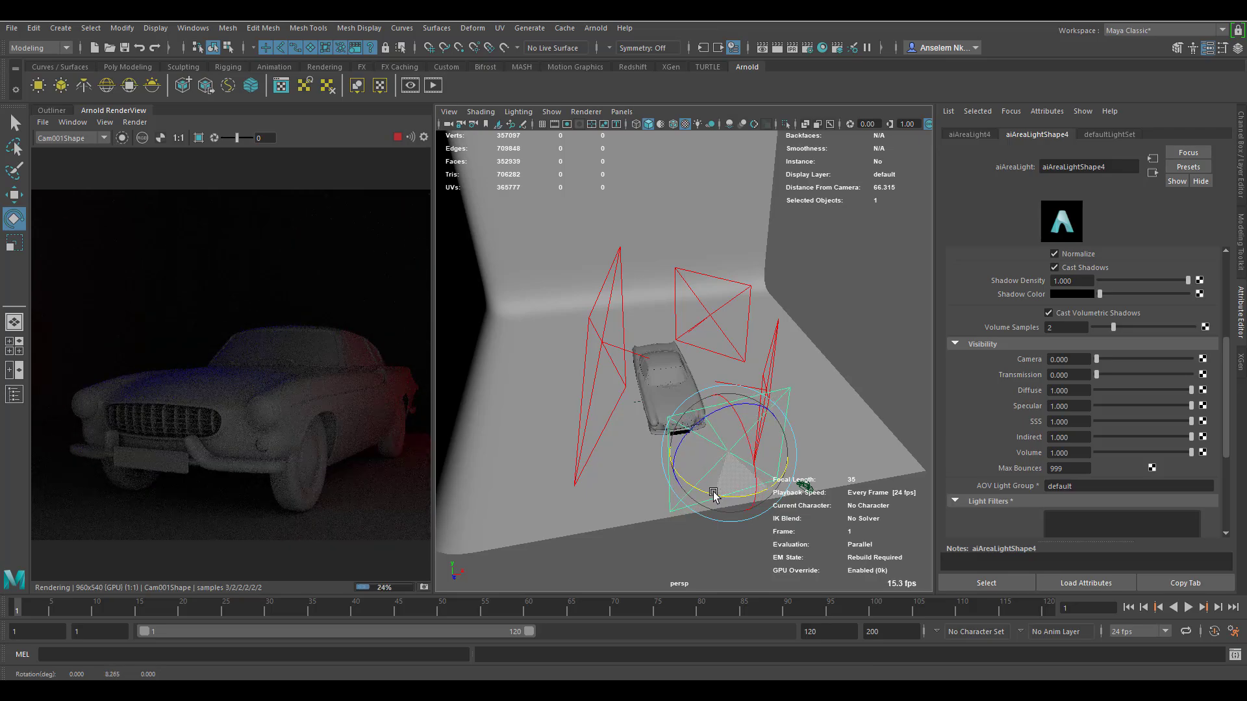
click(718, 464)
click(717, 464)
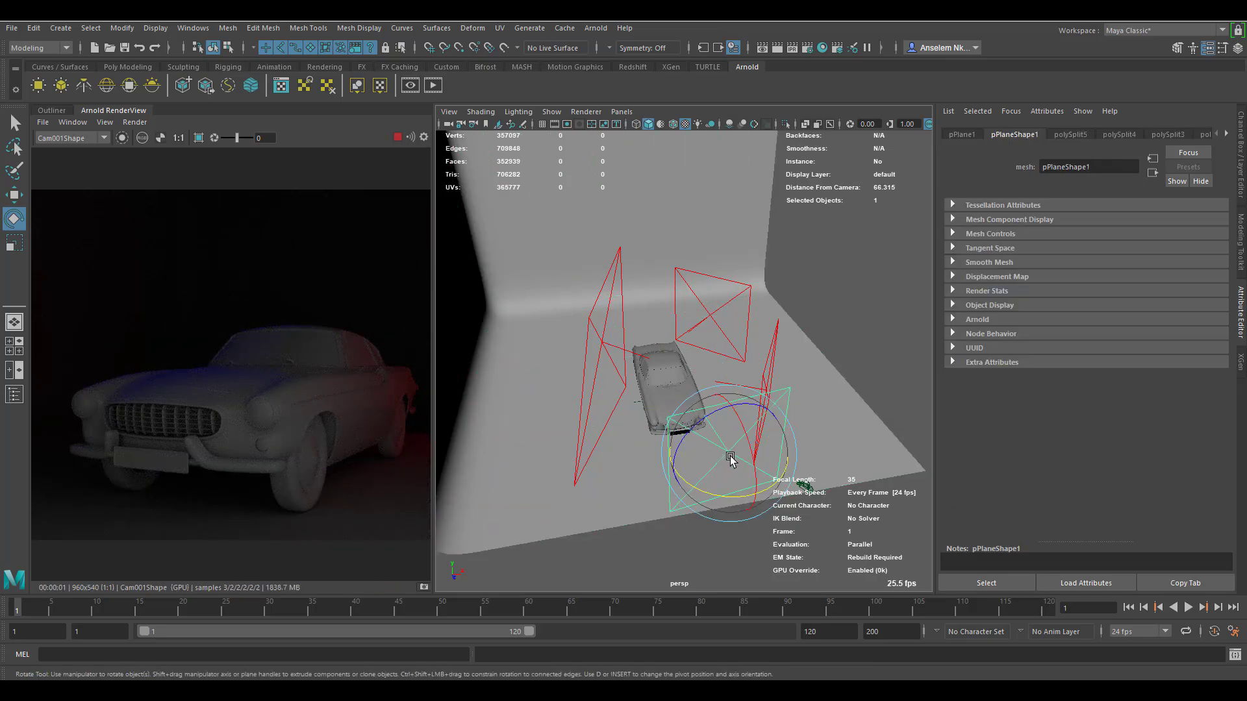
alt+drag(717, 464, 559, 436)
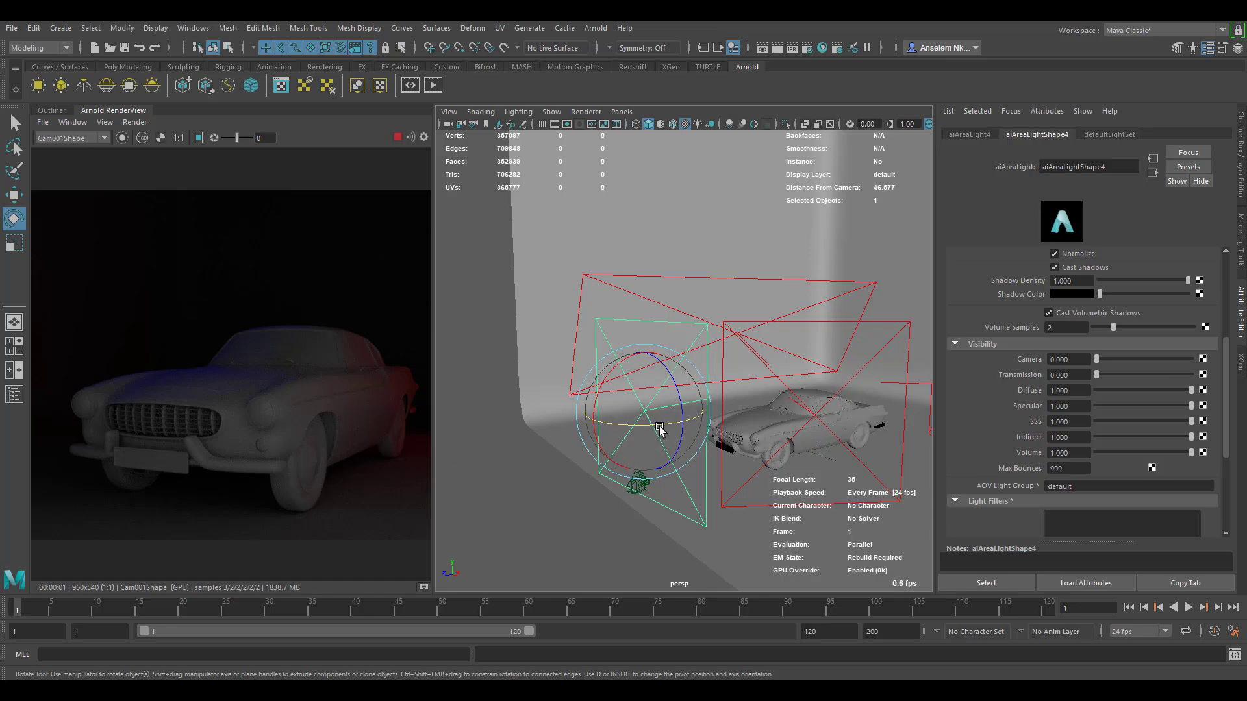
Step: Tilt aiAreaLight4 toward the car's front, viewed from a low front angle
click(14, 195)
alt+drag(636, 415, 811, 383)
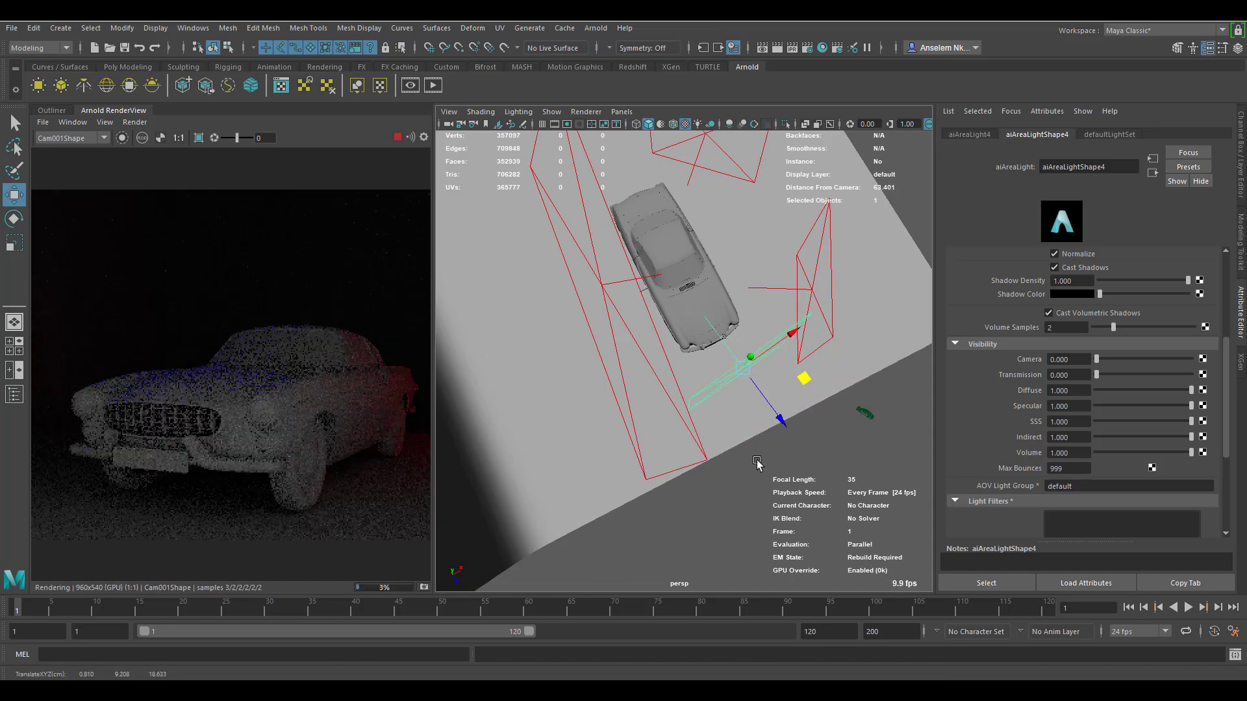
alt+drag(606, 473, 725, 354)
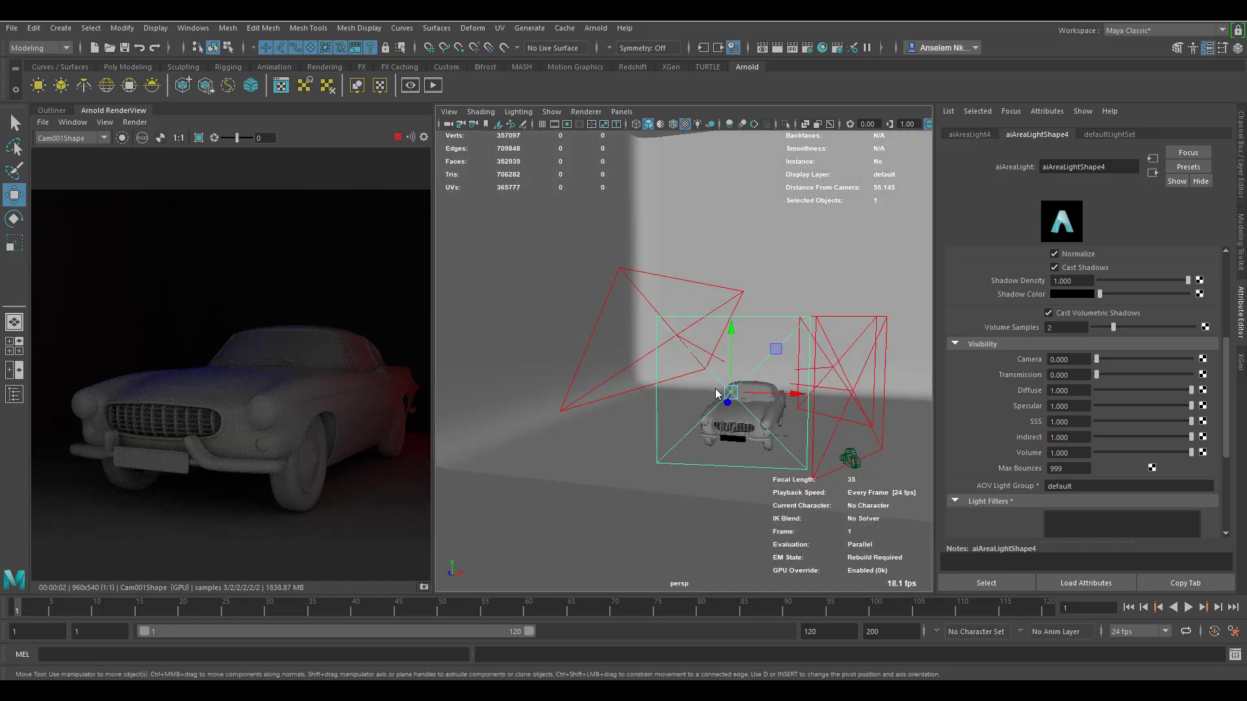
right_drag(724, 354, 712, 422)
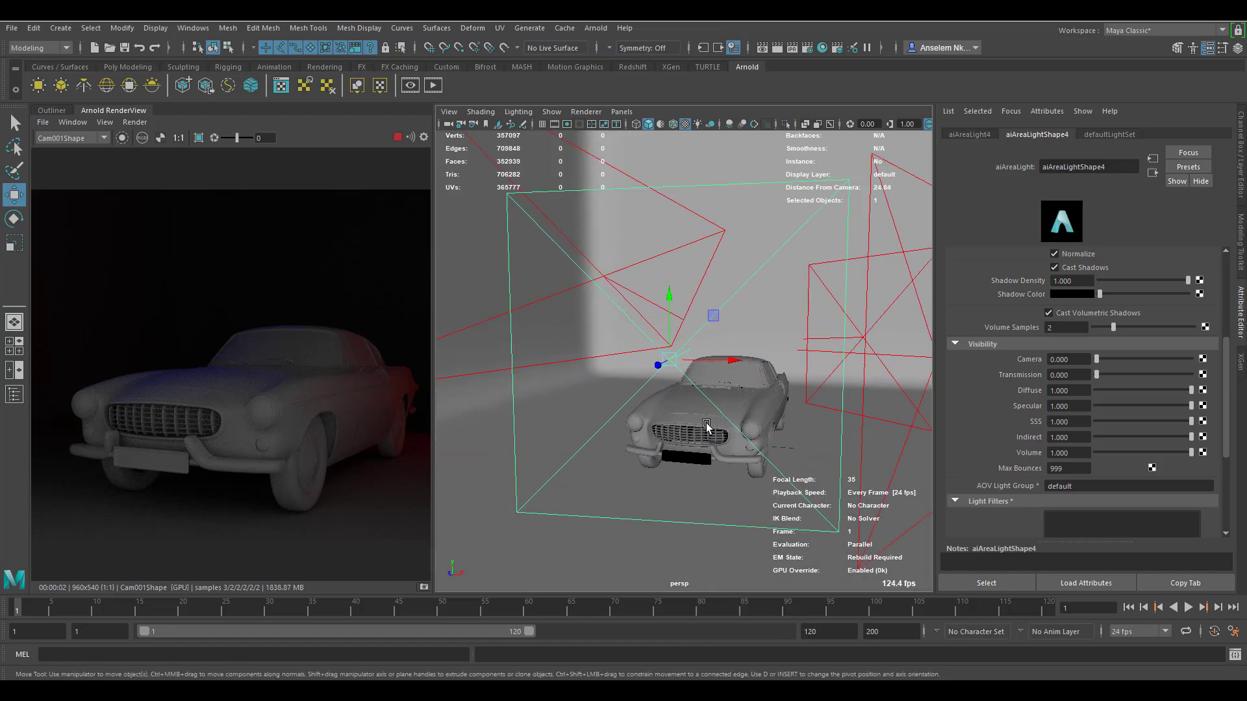
click(14, 219)
drag(709, 337, 661, 323)
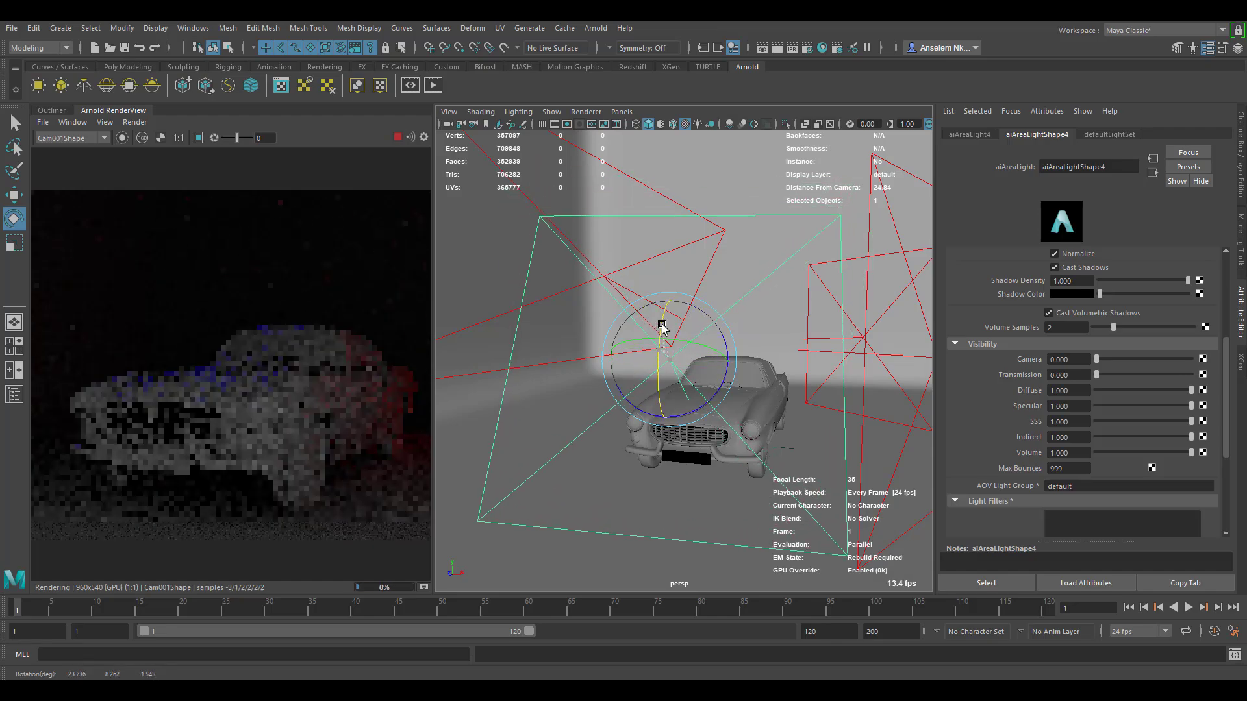
Step: Lower aiAreaLight4's intensity to 10.909 and set its color to red from Color History
scroll(985, 396, up, 5)
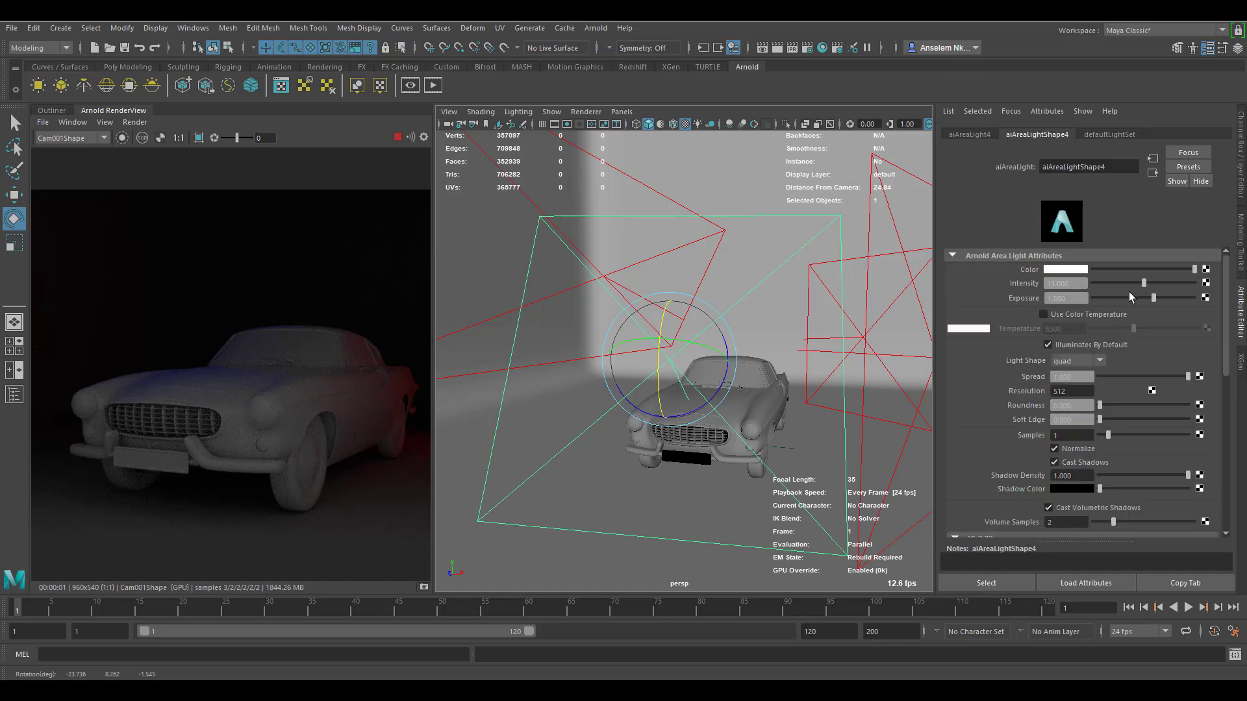
drag(1142, 283, 1136, 284)
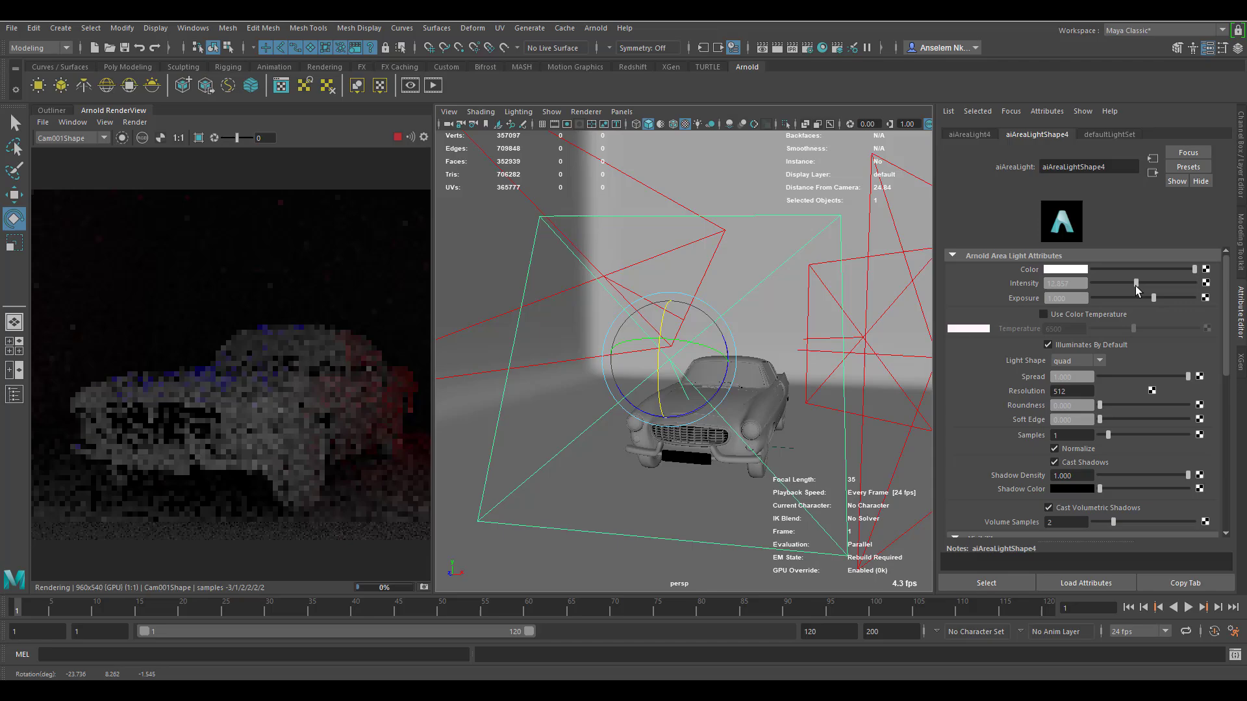
click(1065, 270)
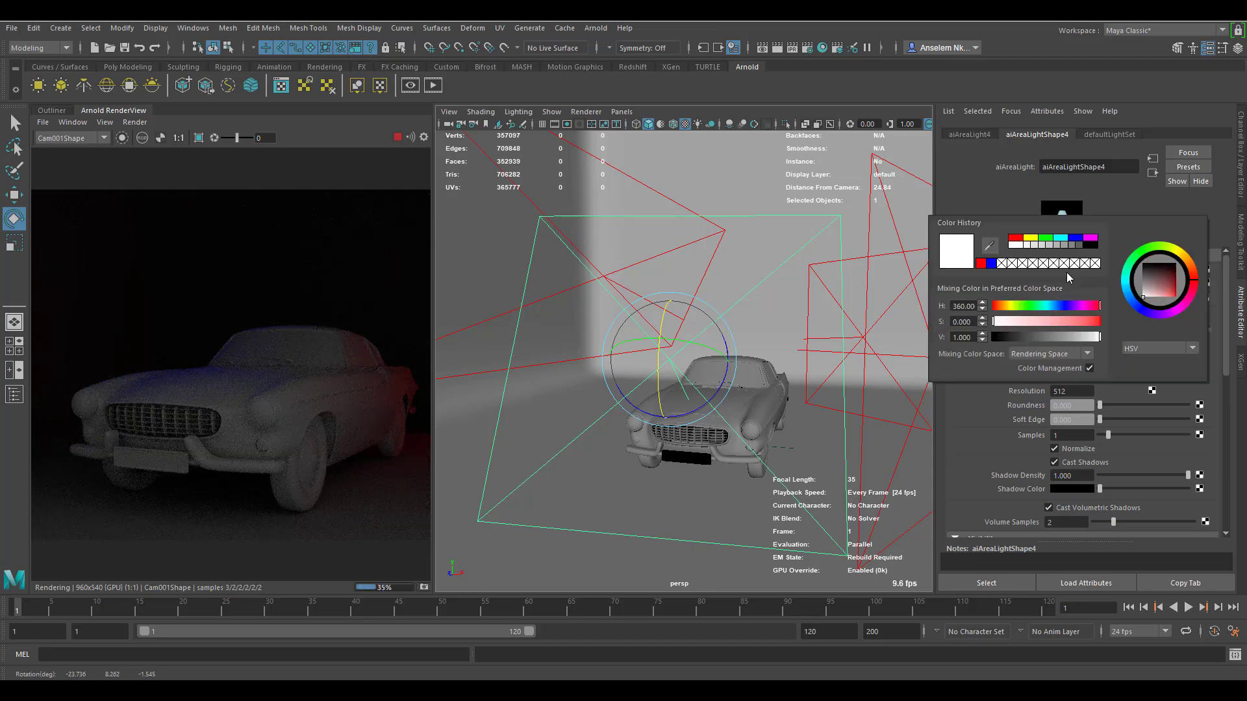
click(981, 264)
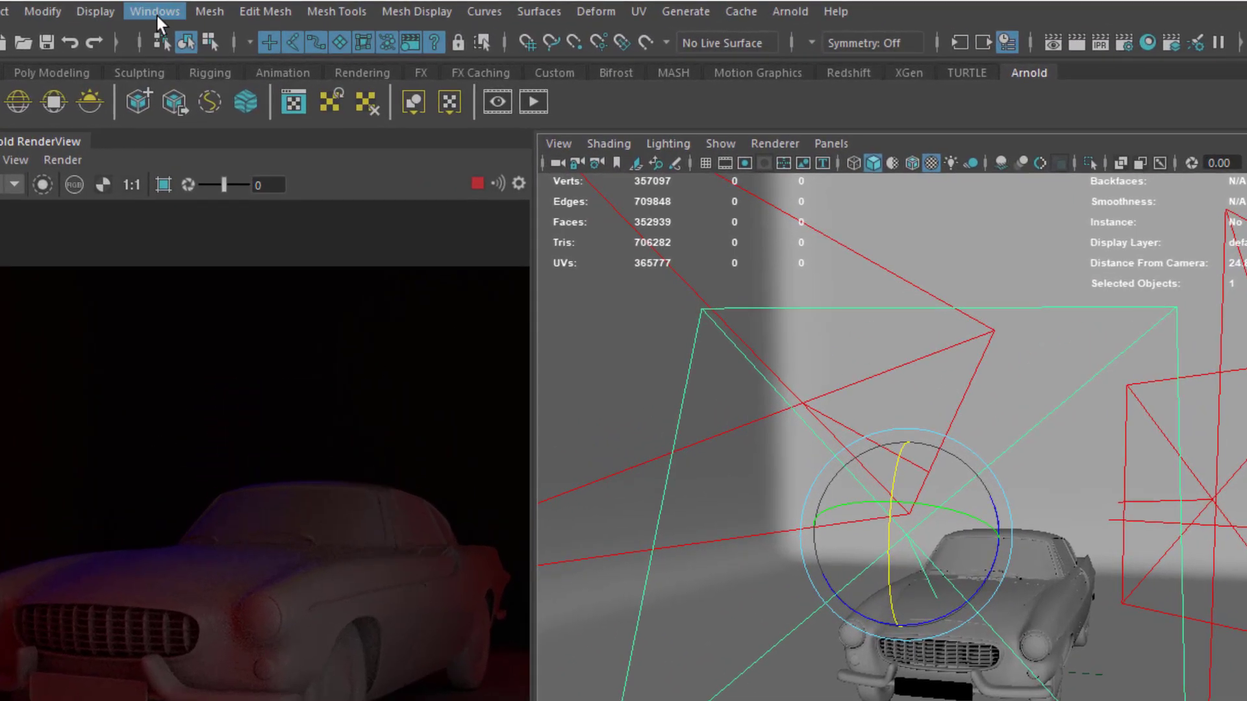
Step: Try opening the object-centric Light Linking Editor from the Windows menu
click(194, 29)
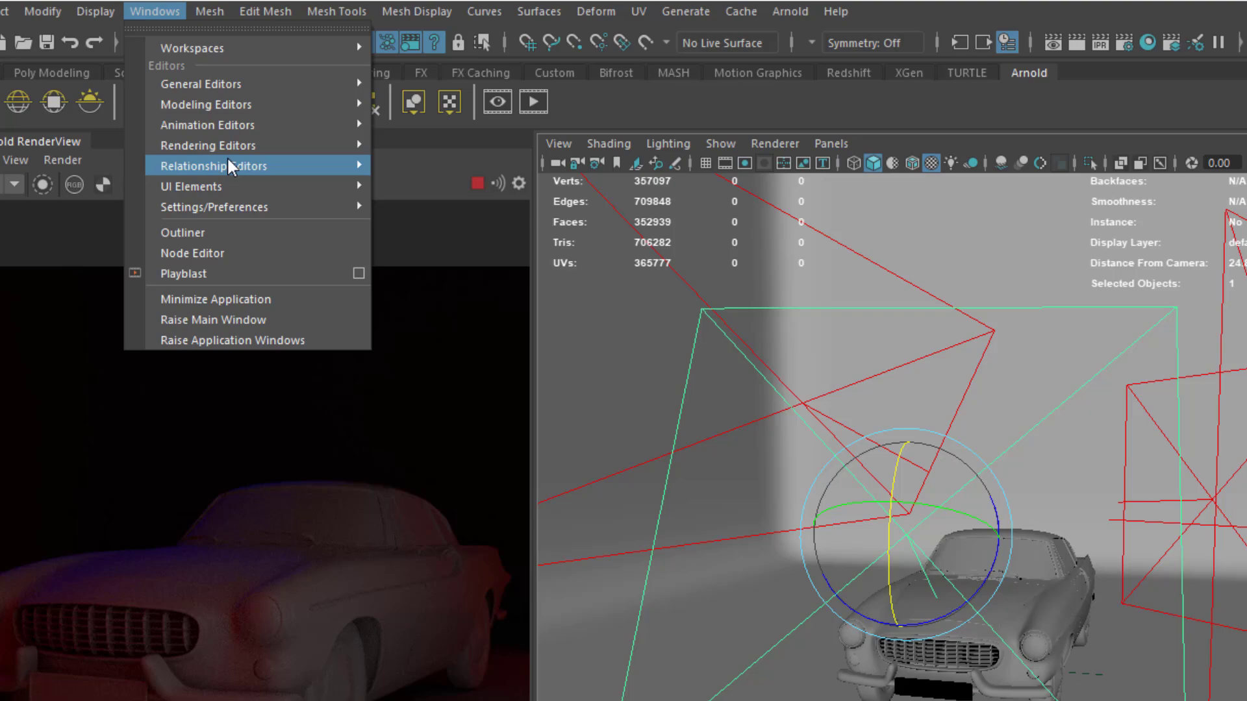
mouse_move(228, 168)
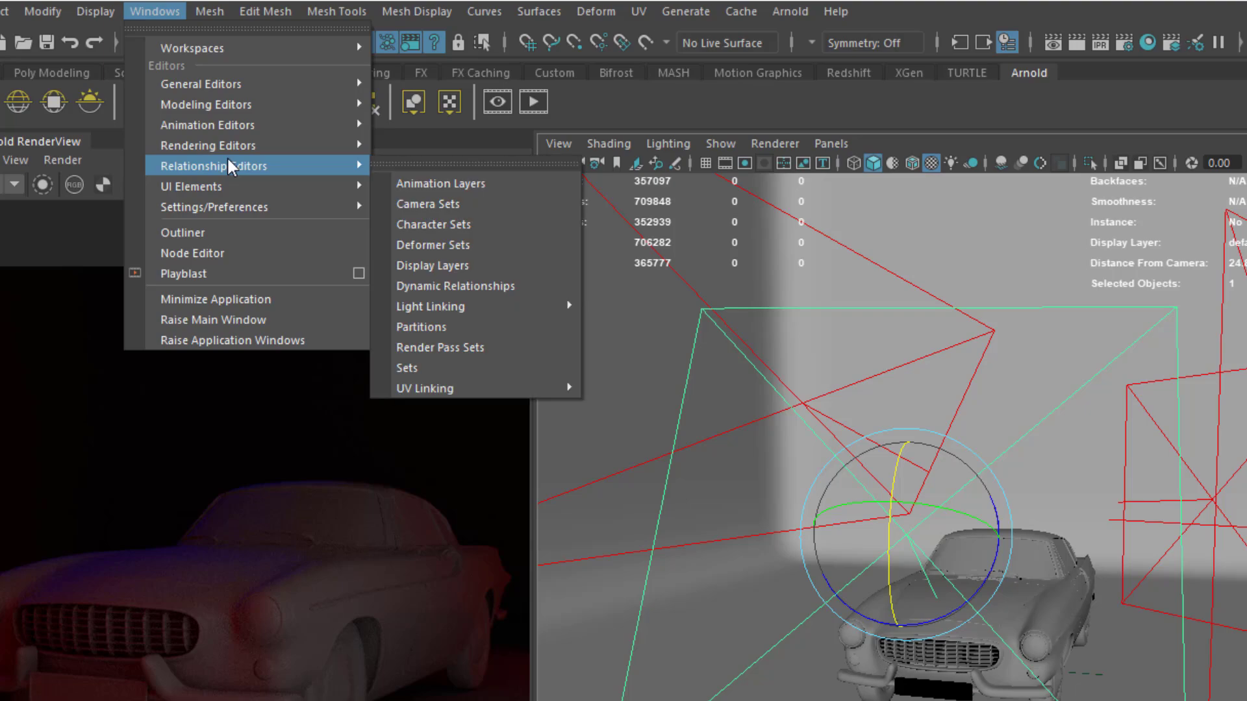
mouse_move(517, 312)
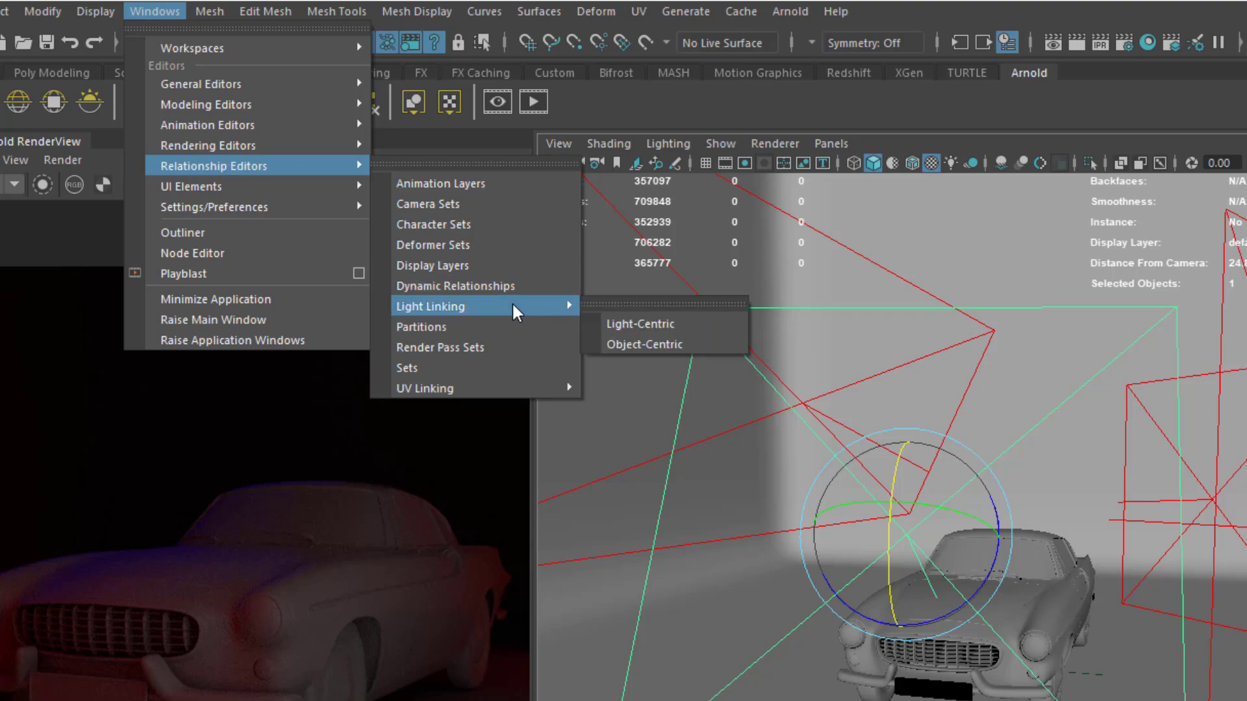
click(663, 354)
Step: Switch to the Rendering menu set and open Lighting/Shading > Light Linking Editor > Light-Centric
click(0, 44)
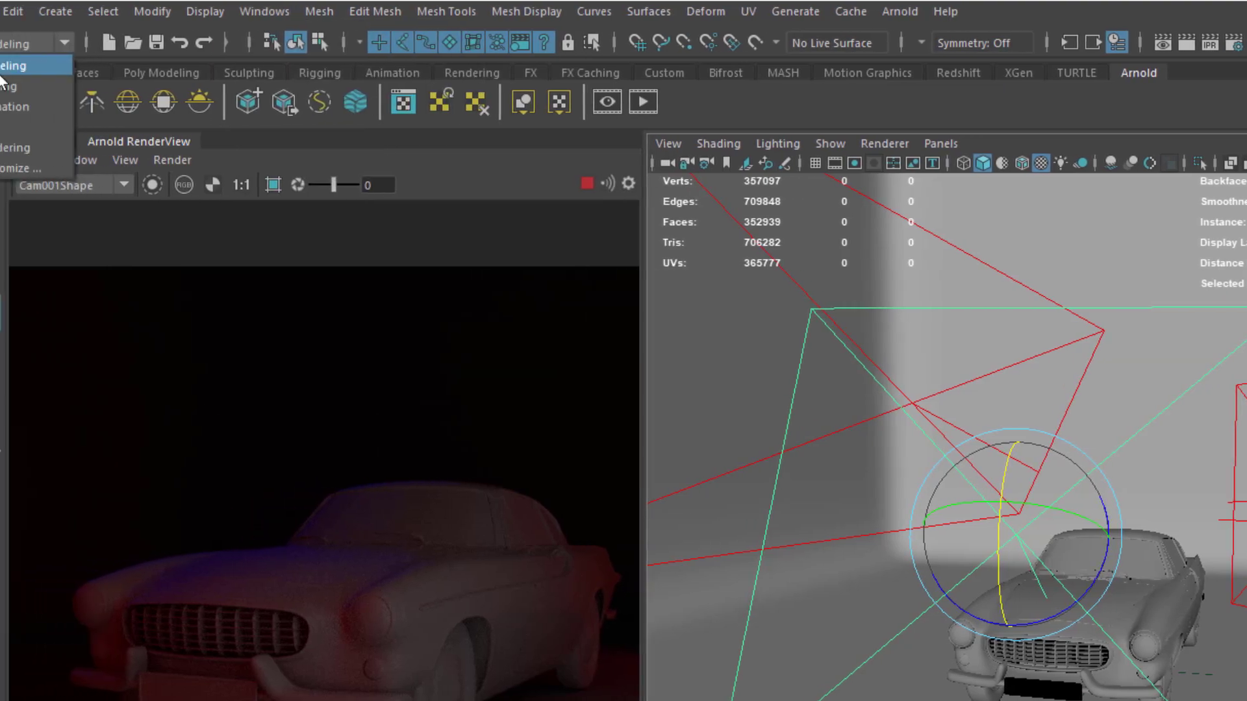
click(45, 148)
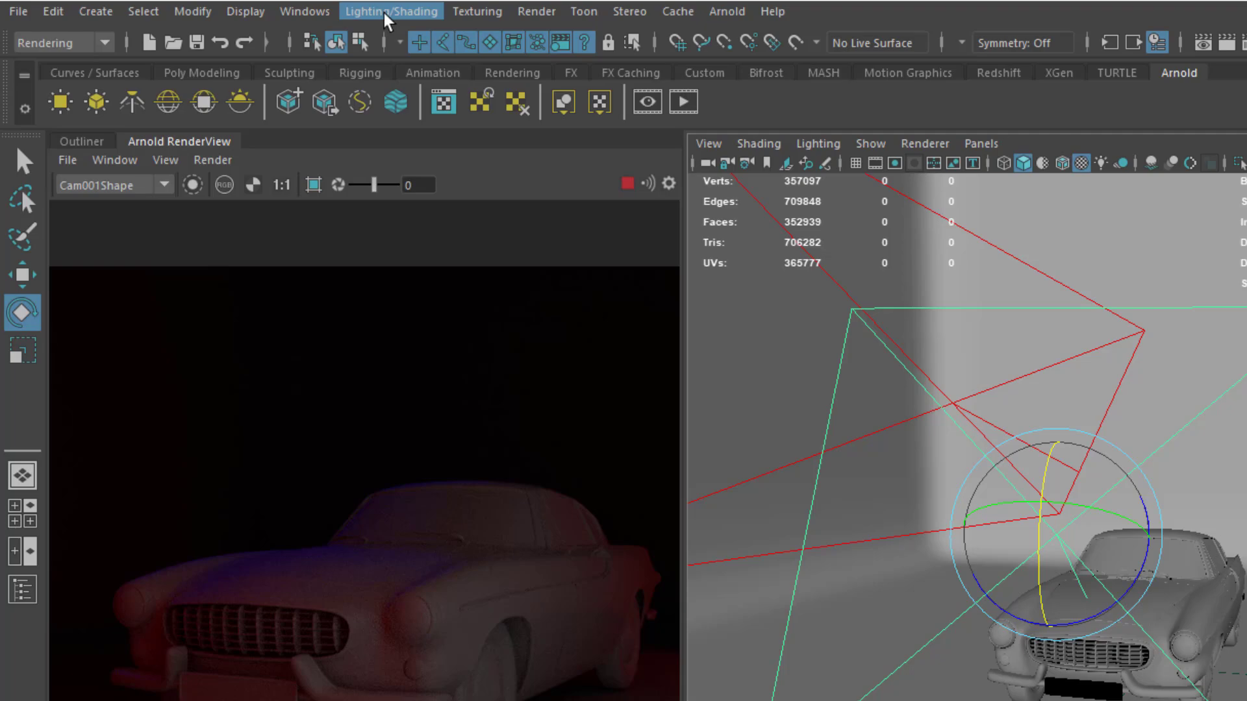
click(389, 18)
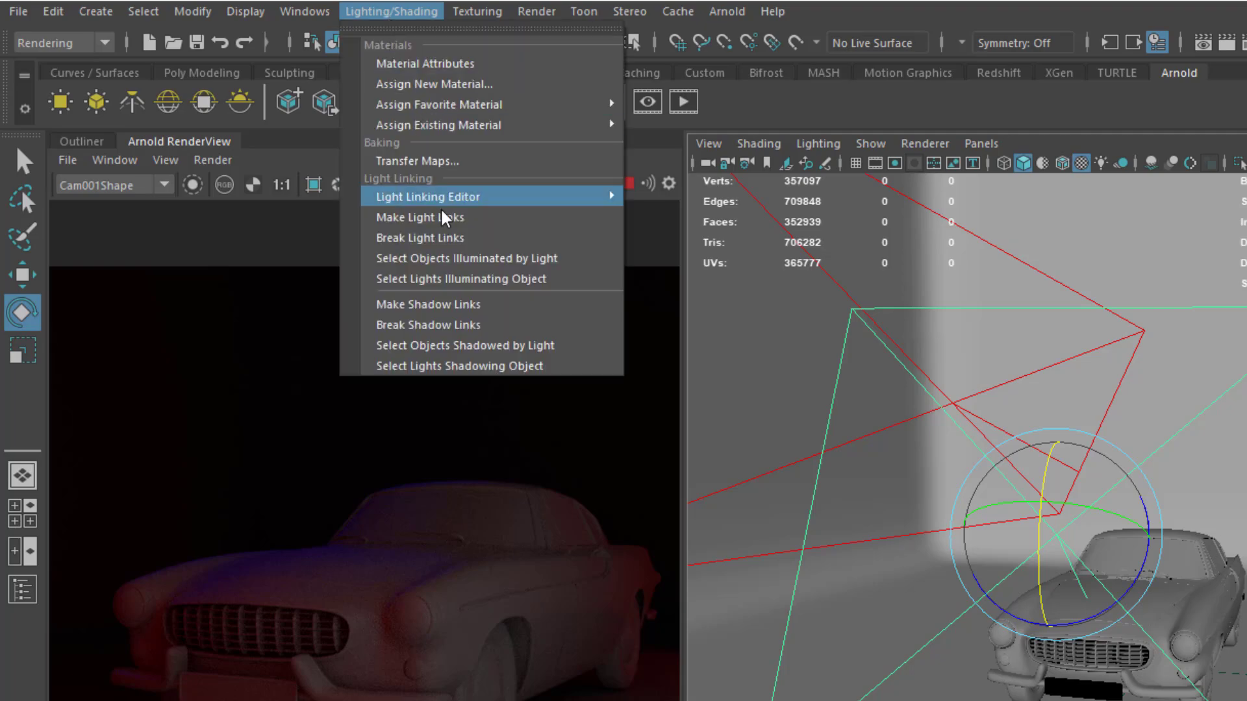
mouse_move(446, 201)
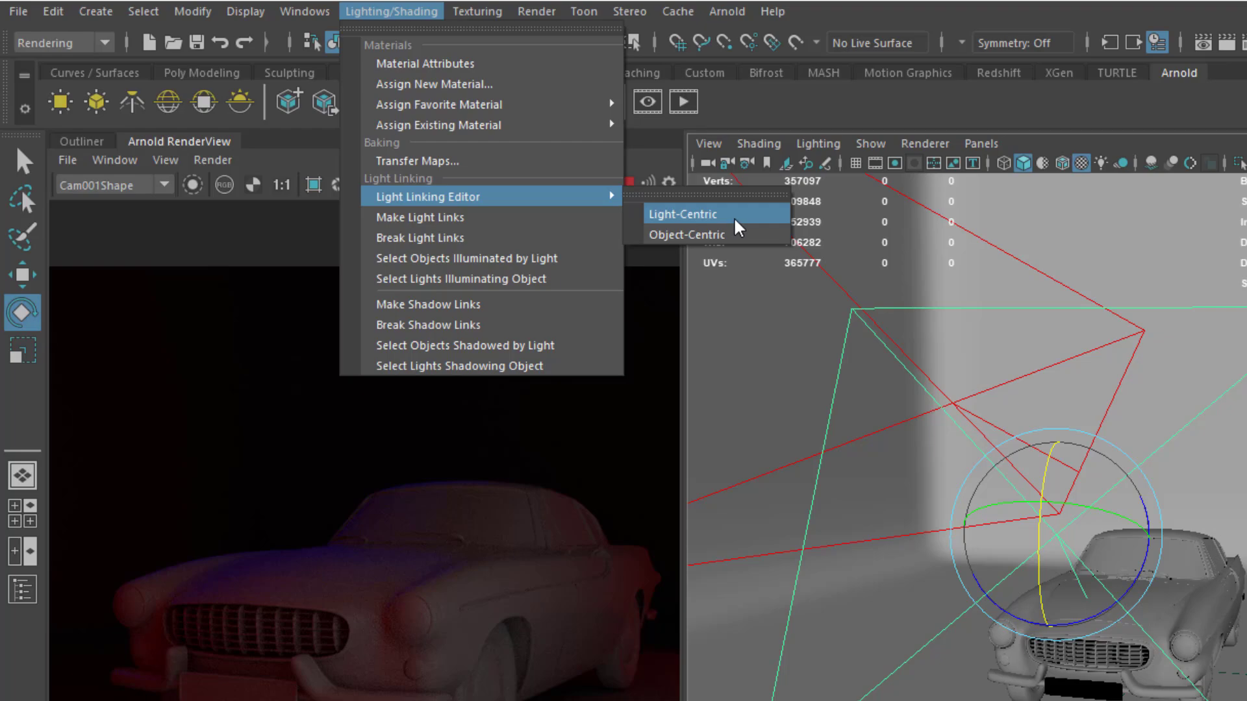
click(662, 216)
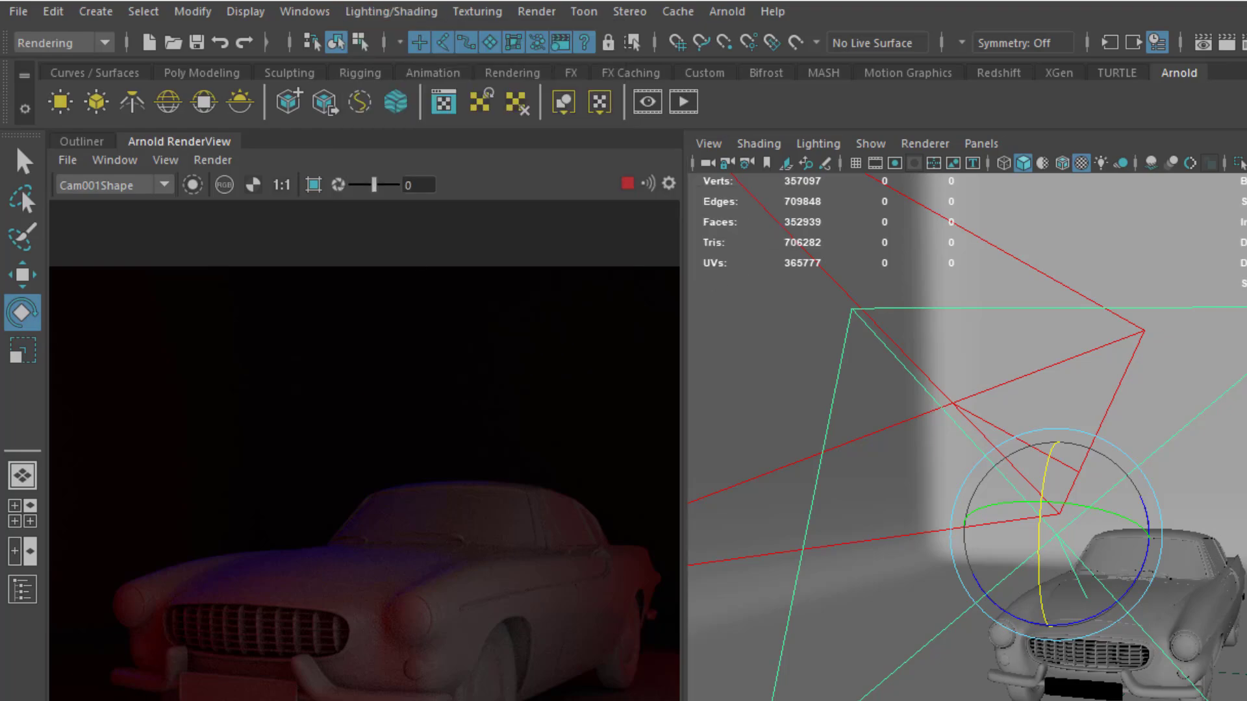
drag(979, 406, 703, 374)
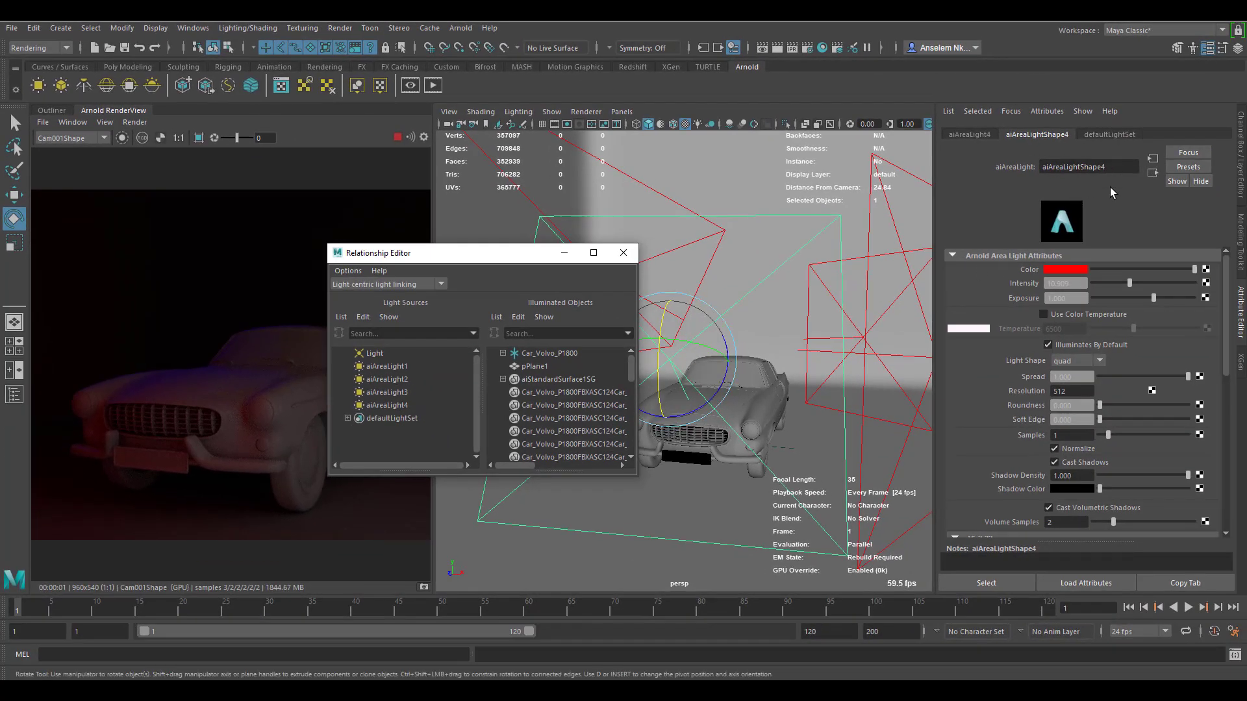
Step: List aiAreaLight4's illuminated objects and unlink pPlane1, aiStandardSurface1SG and several car parts
click(387, 406)
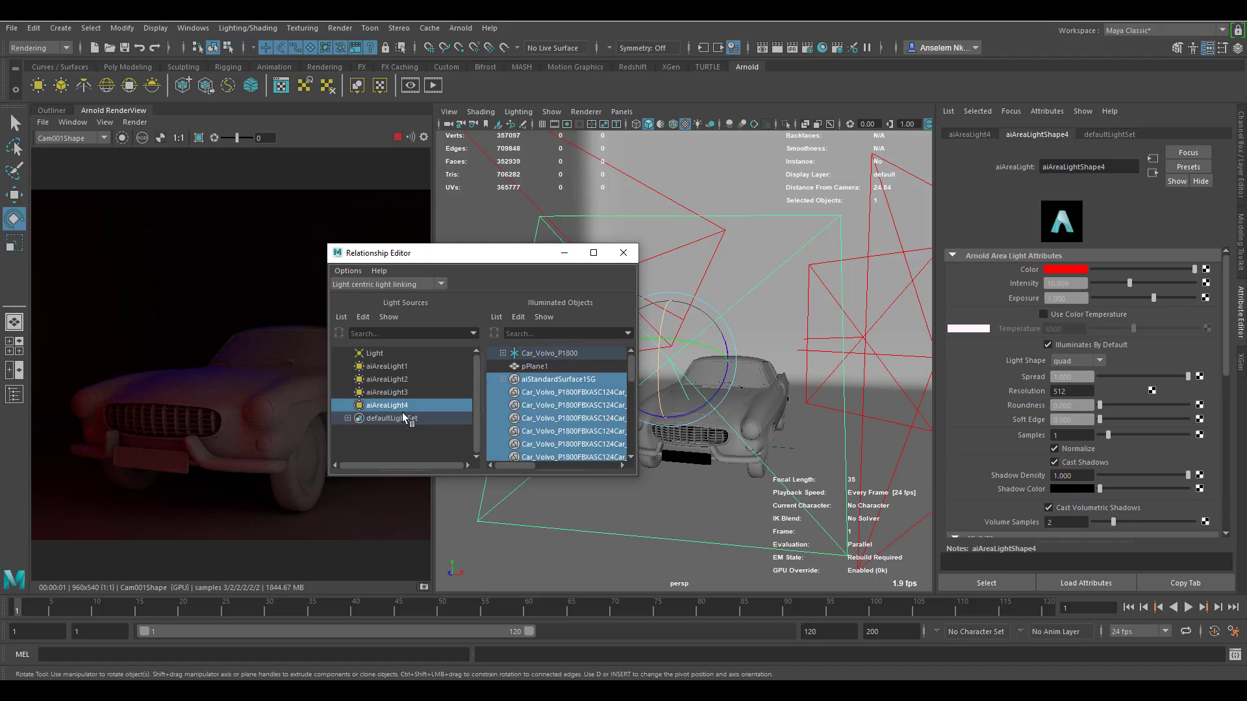
click(548, 365)
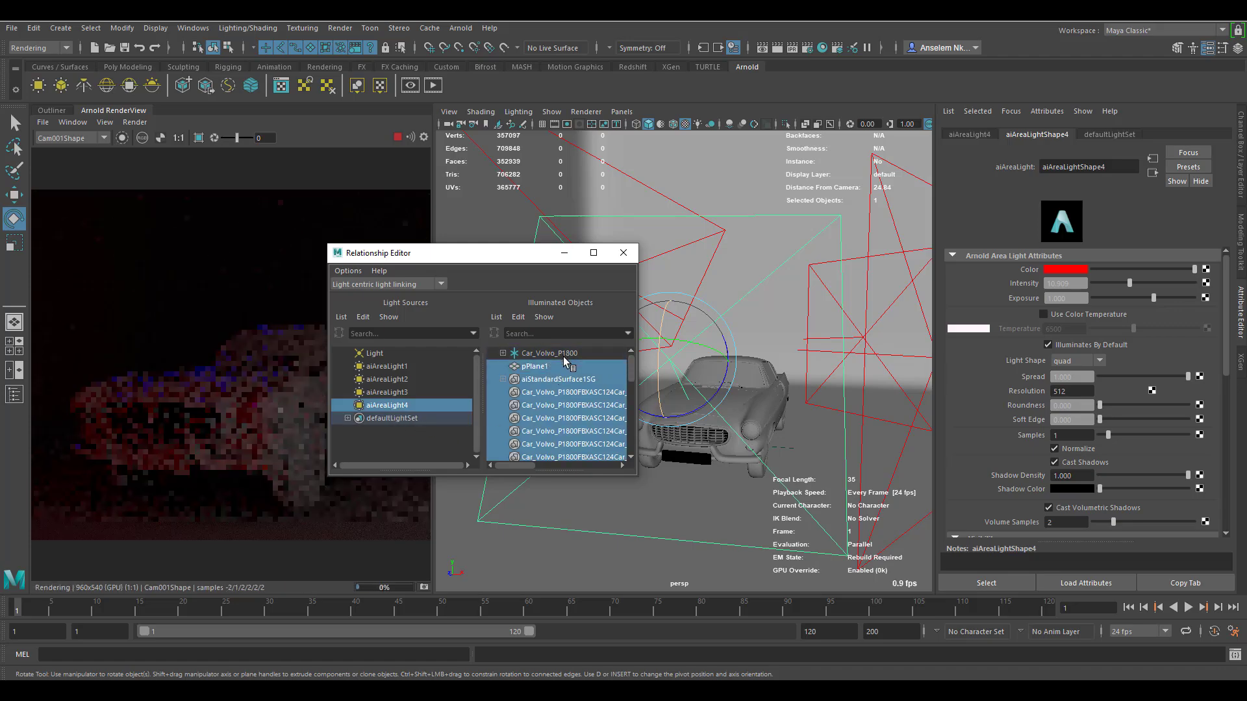
click(556, 366)
click(558, 379)
drag(559, 404, 572, 441)
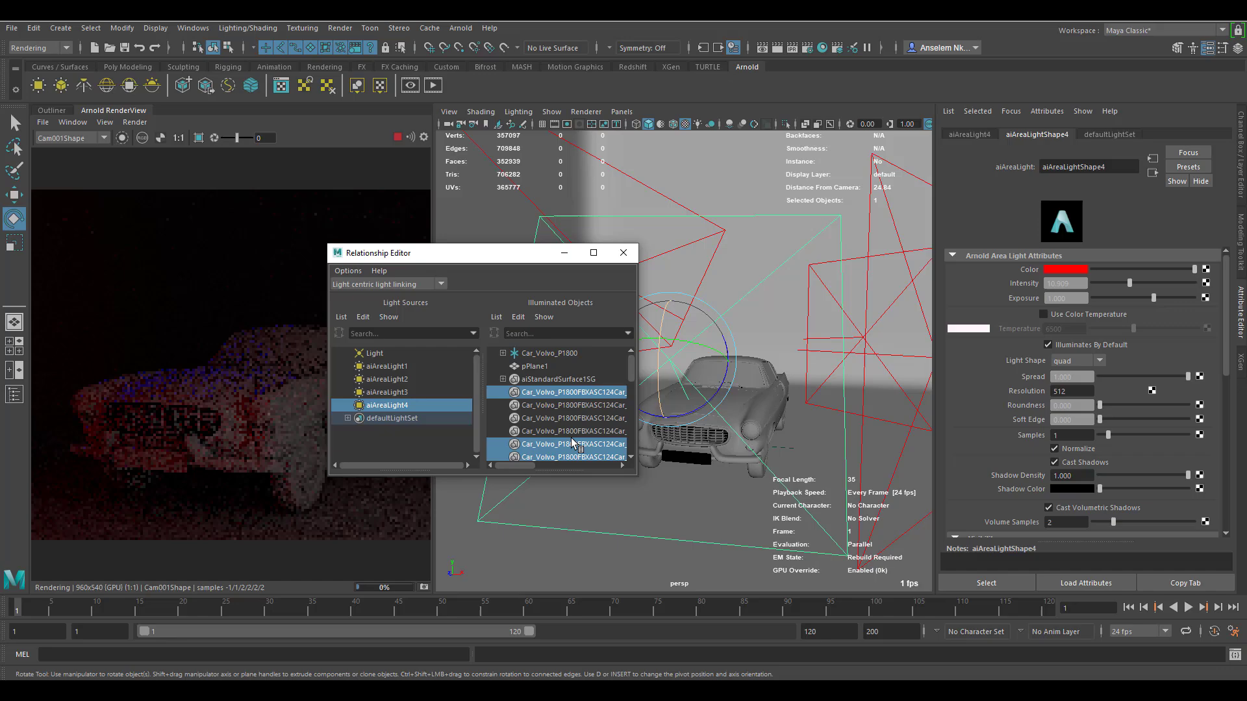
Step: Check aiAreaLight3's list, then toggle the links of five car parts for aiAreaLight4
click(395, 394)
click(399, 404)
click(548, 394)
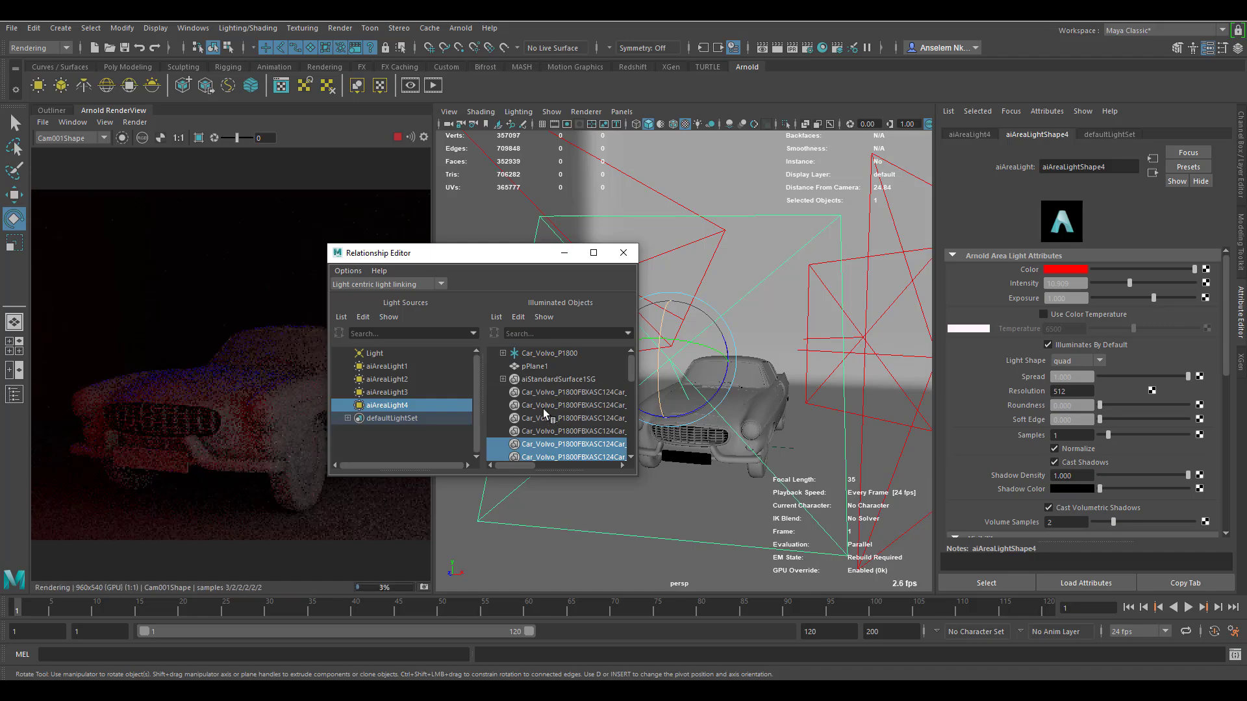
click(544, 406)
click(546, 431)
click(547, 444)
click(547, 457)
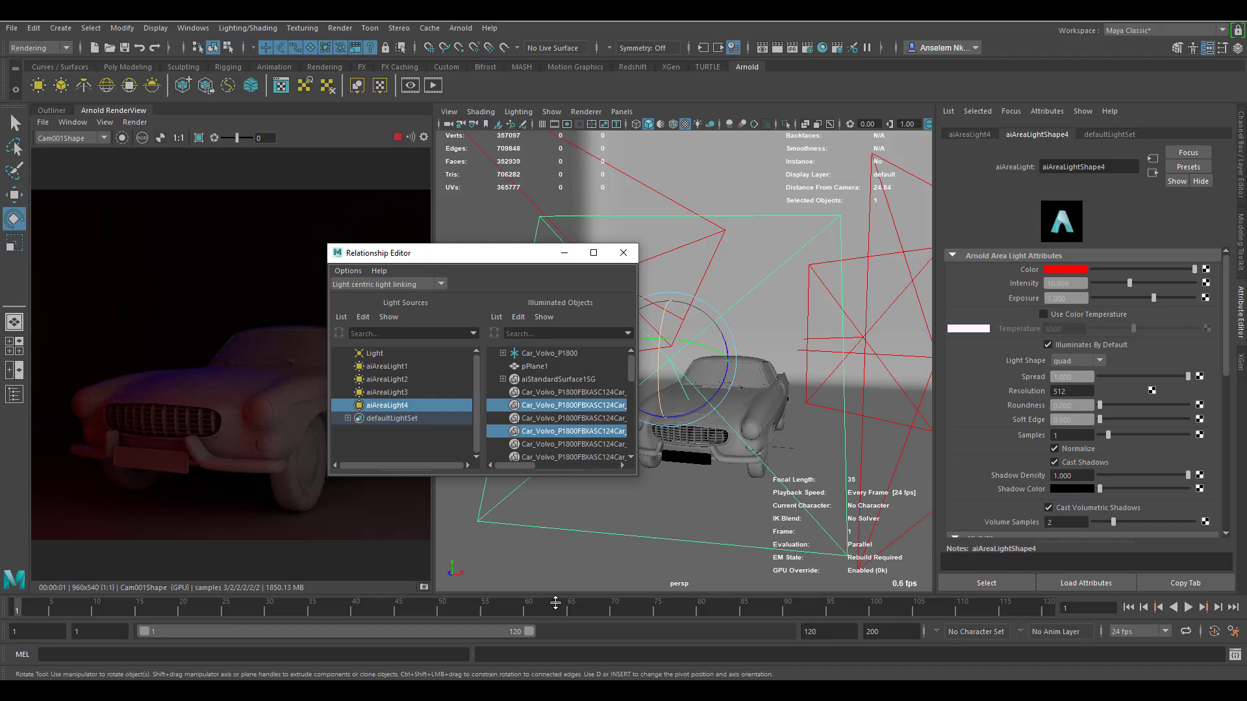
Step: Enlarge the linking window and unlink initialParticleSE and the lower Car_Volvo pieces
drag(636, 475, 679, 614)
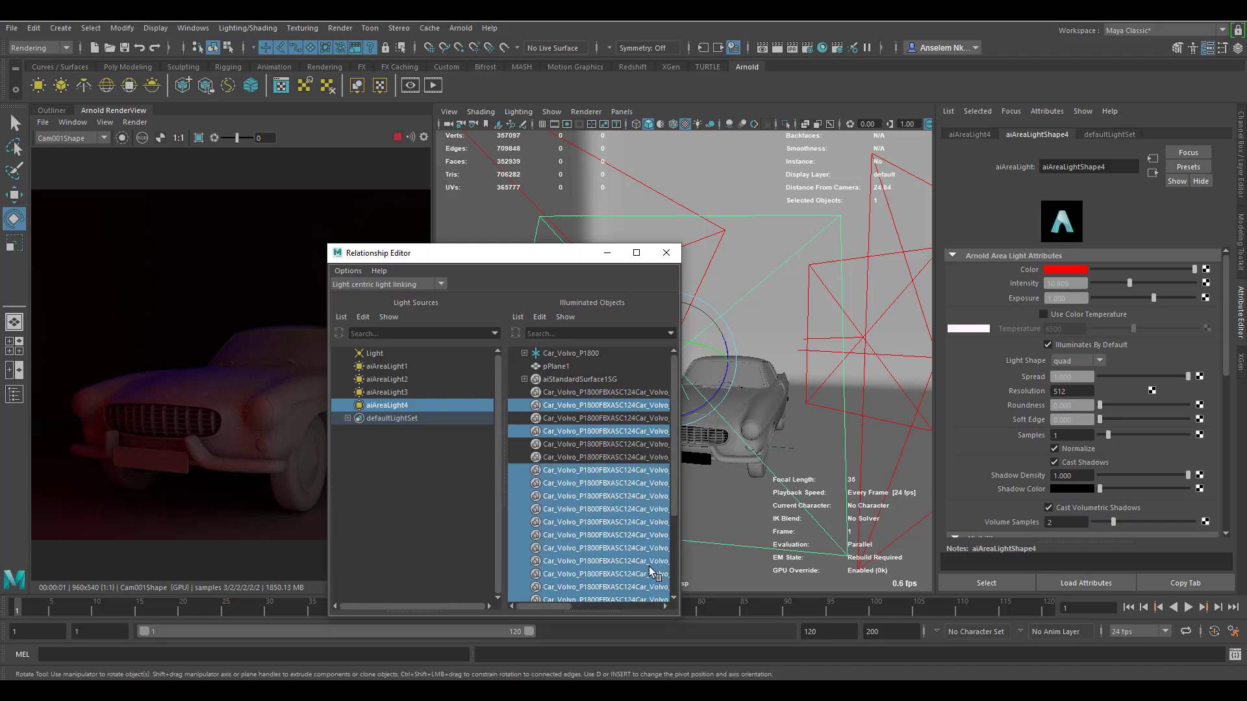
scroll(598, 444, down, 5)
click(577, 575)
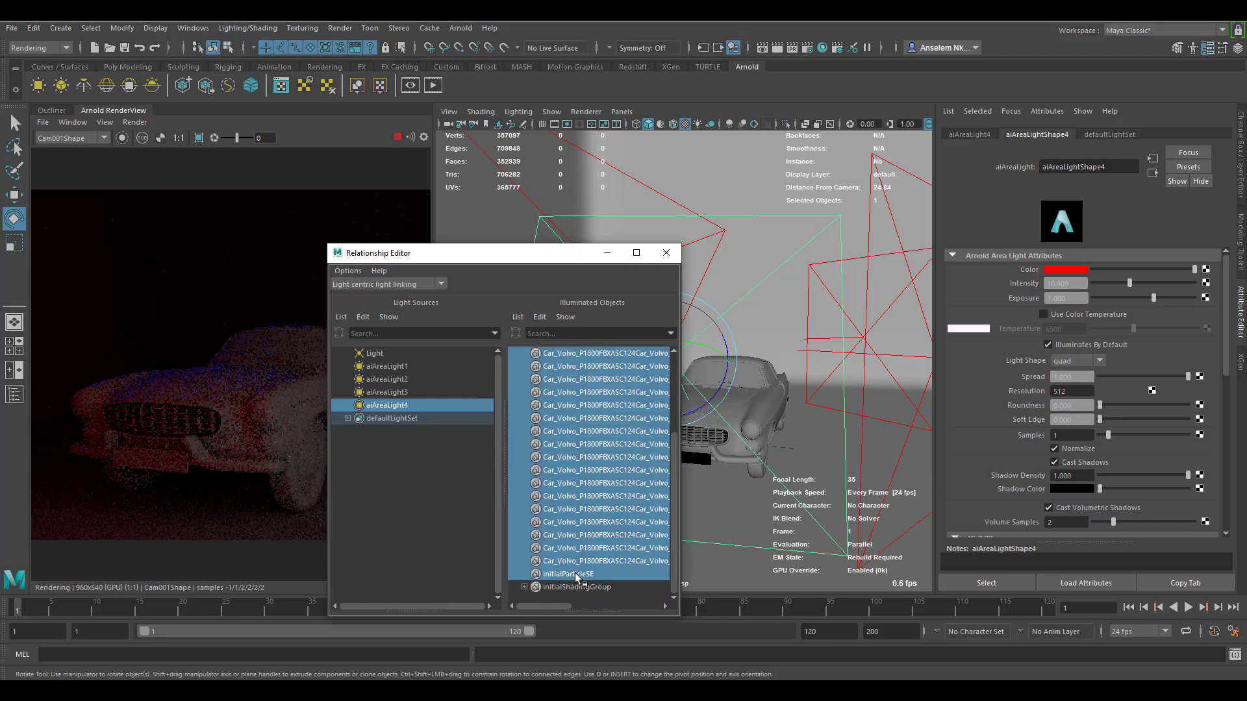
click(577, 574)
click(579, 561)
click(583, 523)
click(582, 535)
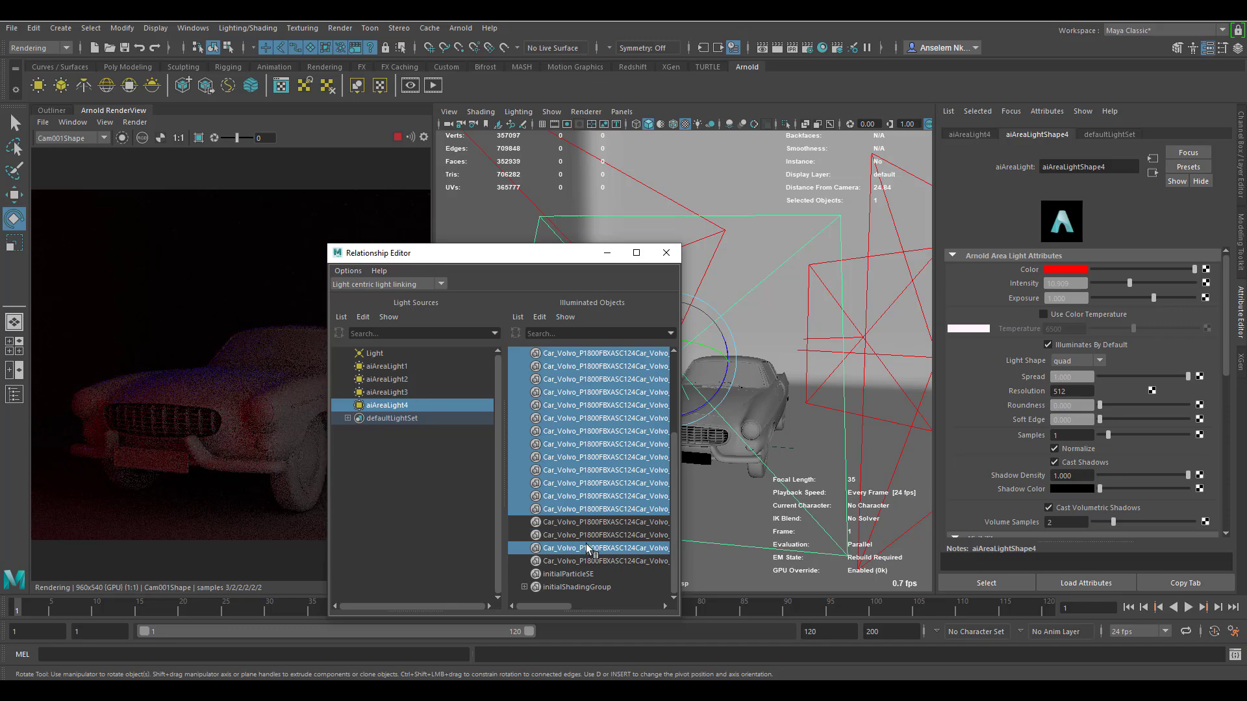
click(586, 548)
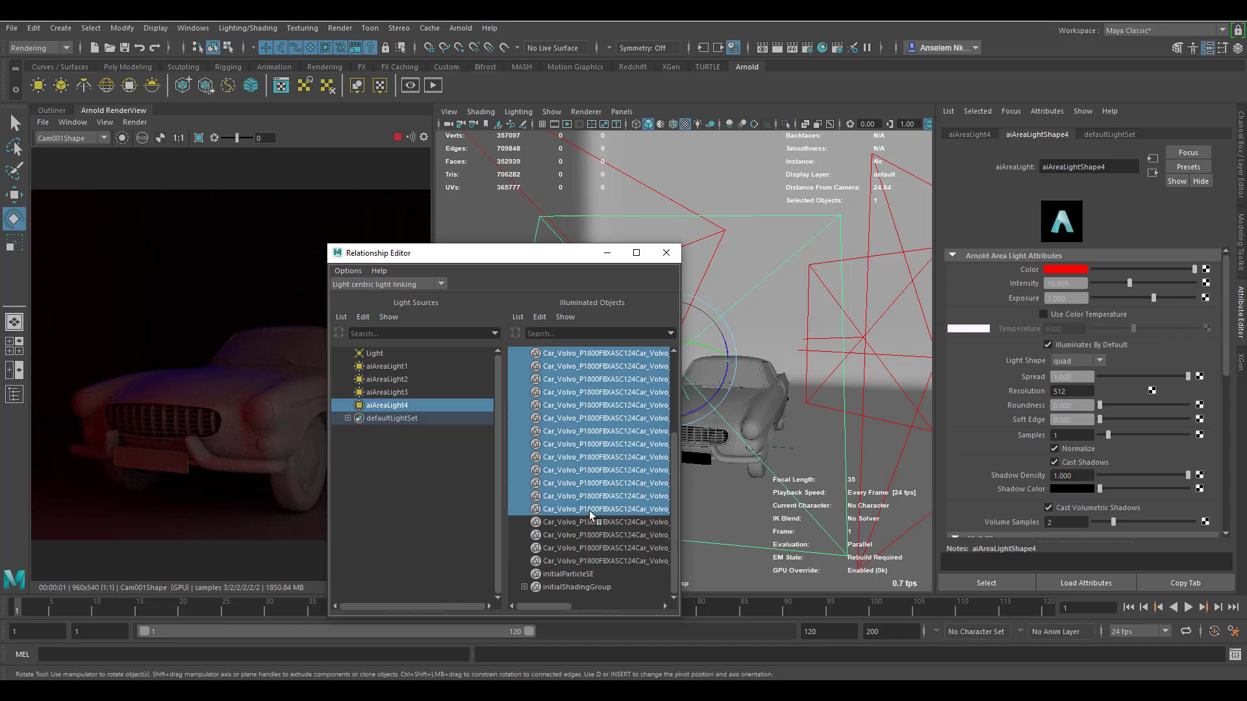
Step: Unlink nine more Car_Volvo pieces from aiAreaLight4, working up the list
click(587, 508)
click(590, 496)
click(592, 483)
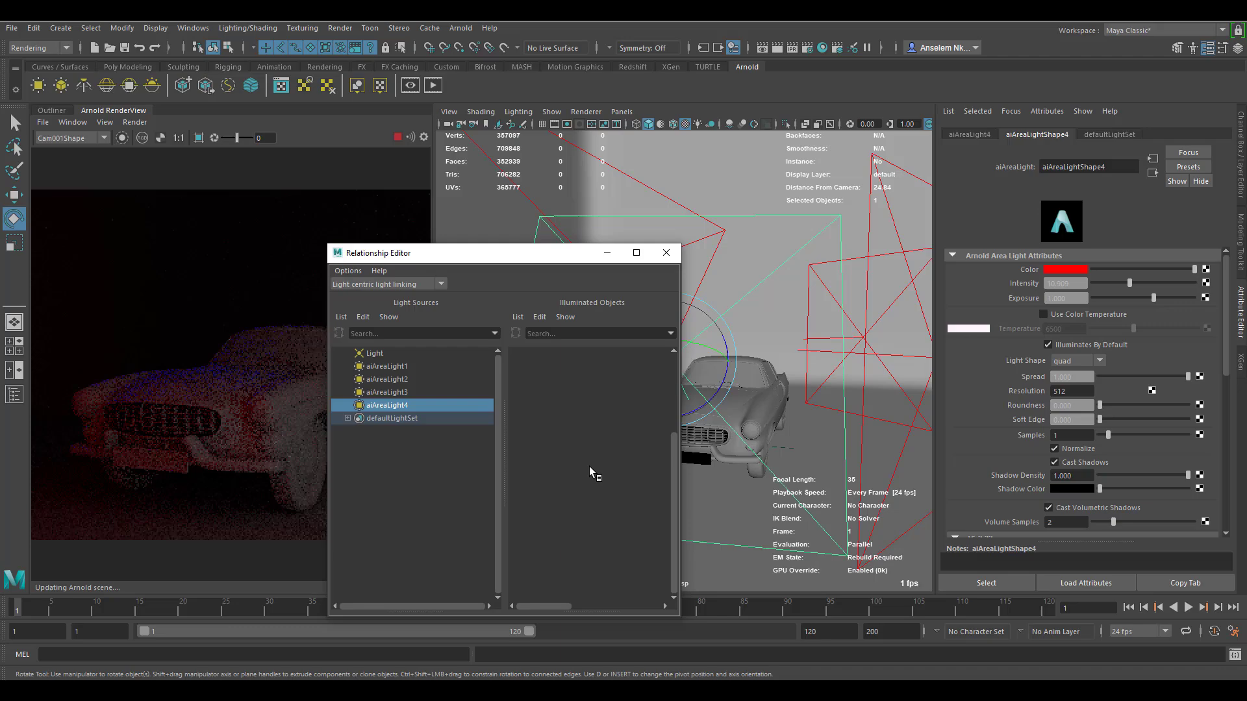
click(590, 469)
click(589, 457)
click(587, 444)
click(586, 431)
click(586, 420)
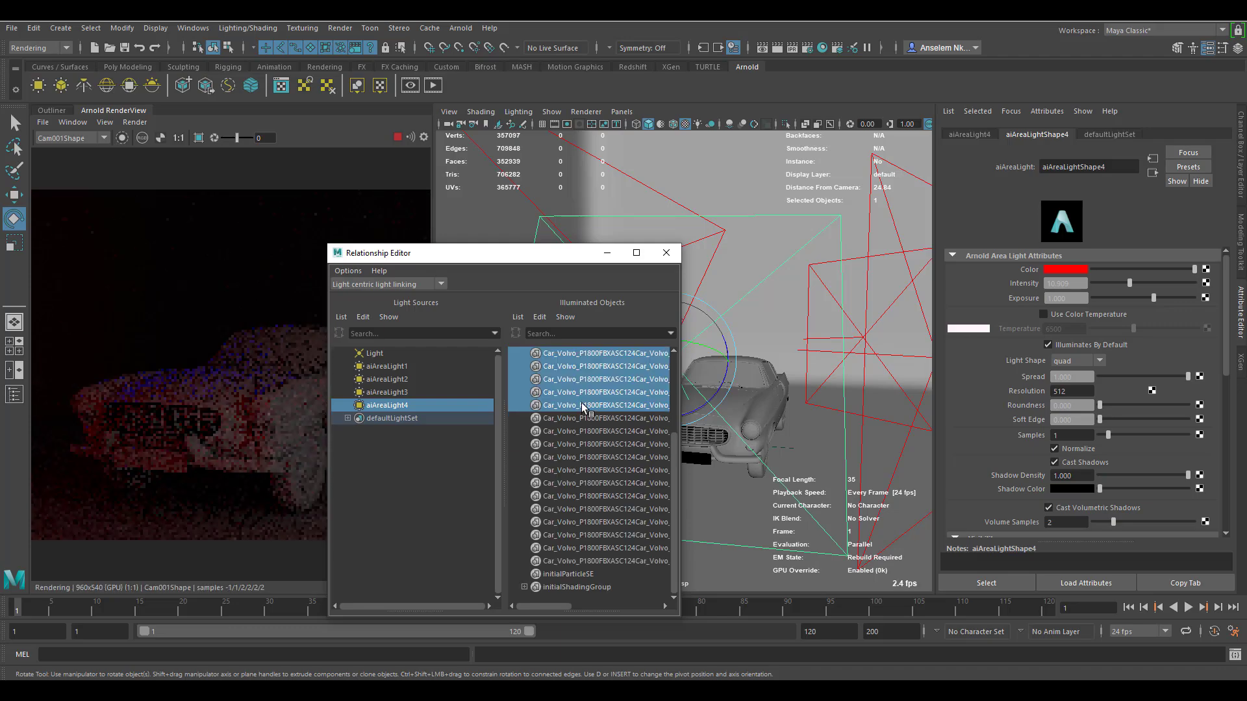
click(583, 406)
Step: Unlink the last remaining Car_Volvo pieces so none stay linked to aiAreaLight4
click(593, 510)
click(592, 497)
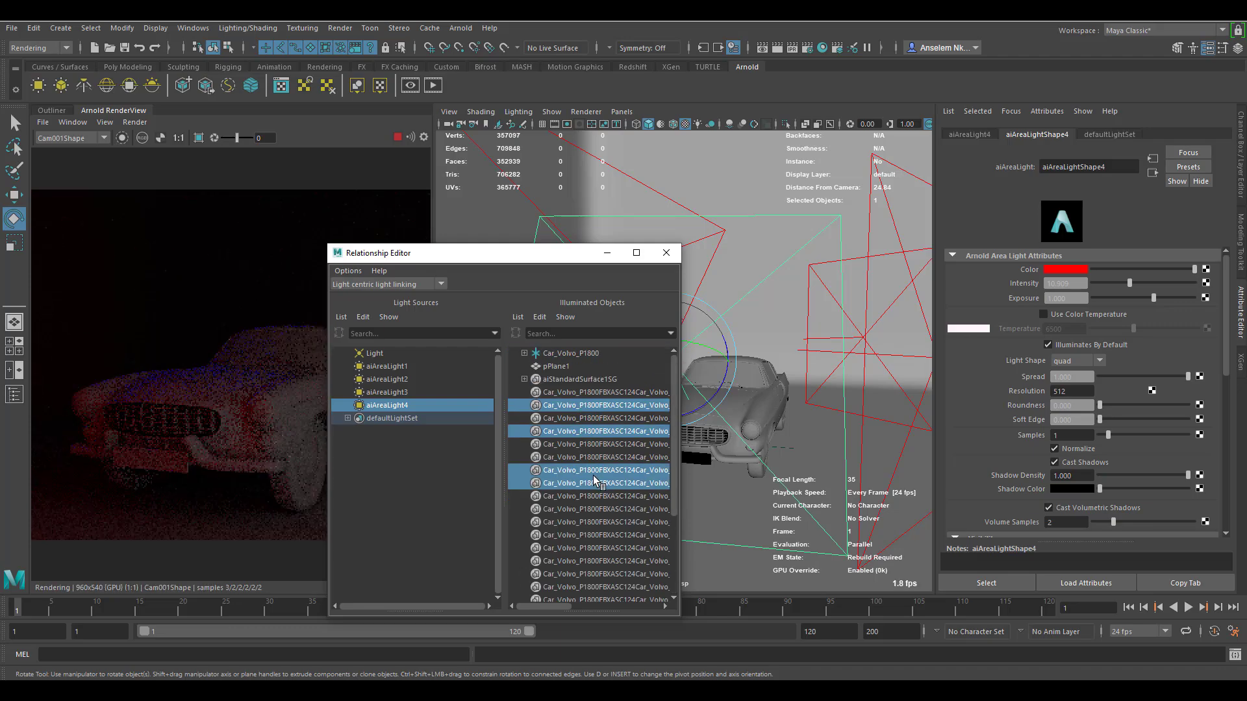
click(591, 483)
click(587, 470)
click(583, 431)
click(576, 407)
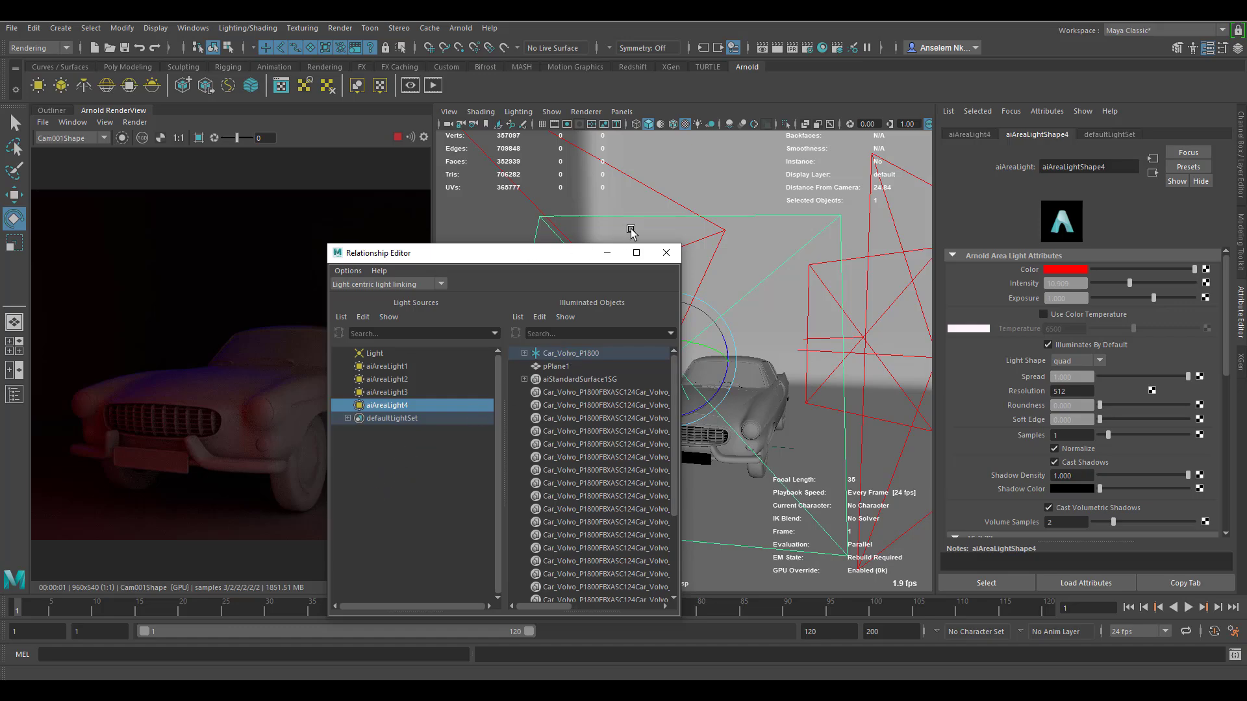
Step: Set Arnold's Render Device to CPU and stop the interactive IPR render
click(822, 47)
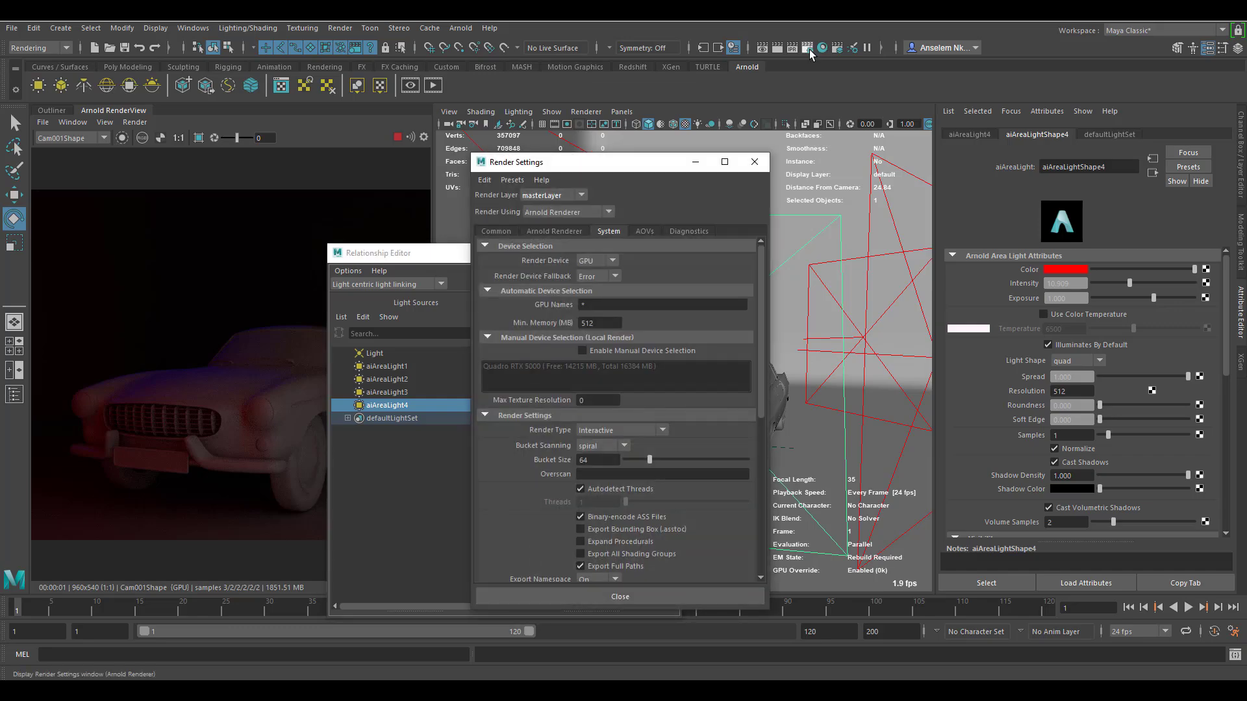
click(604, 261)
click(595, 274)
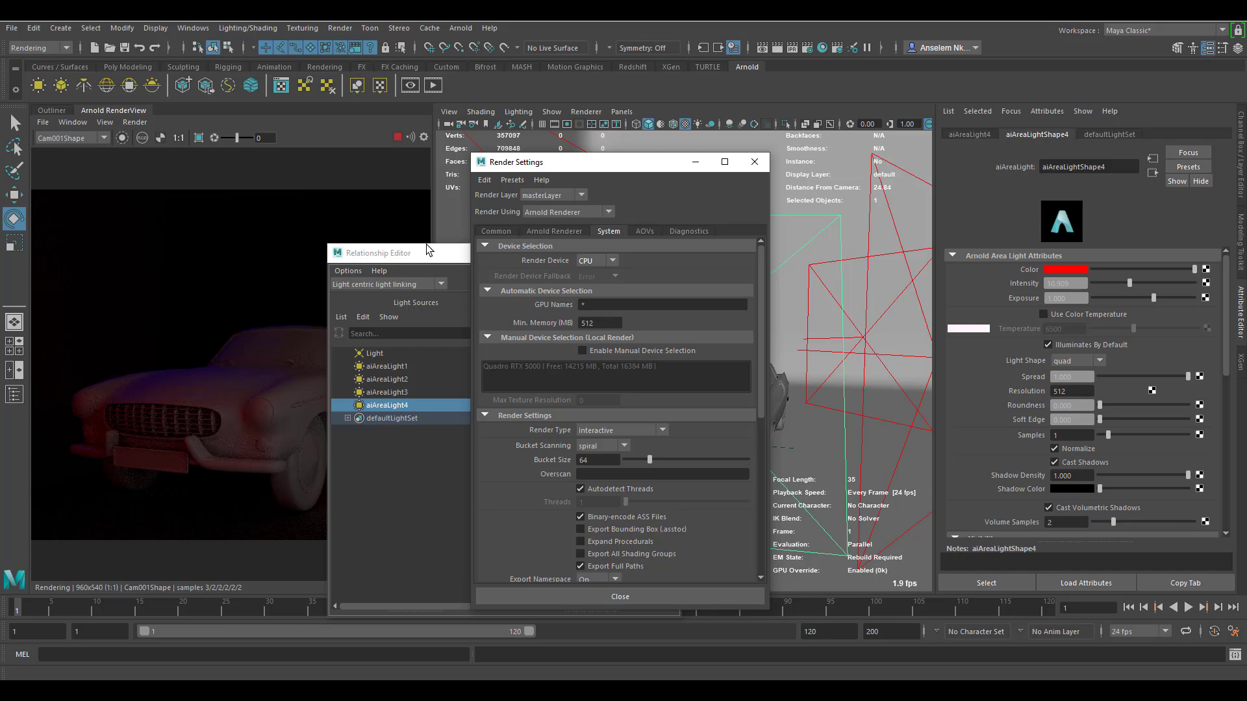
click(396, 137)
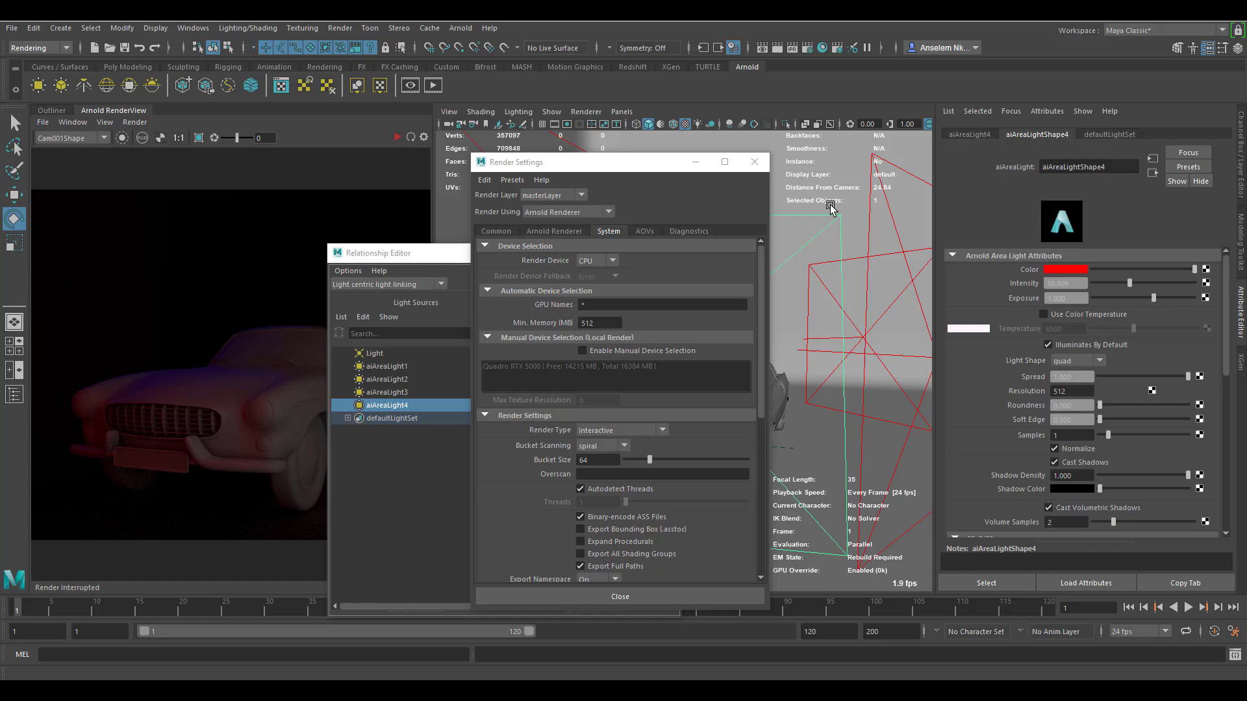
click(697, 163)
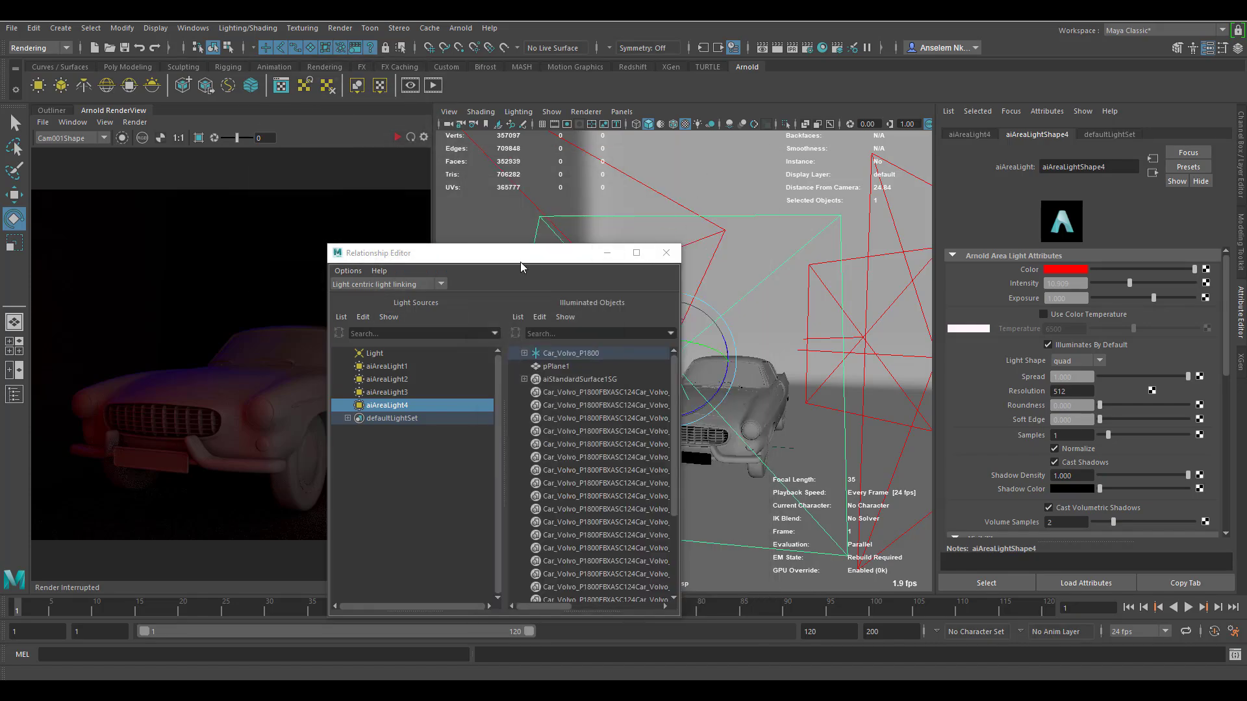
Step: Duplicate the red area light with Ctrl+D to create aiAreaLight5 above the car
drag(520, 262, 973, 255)
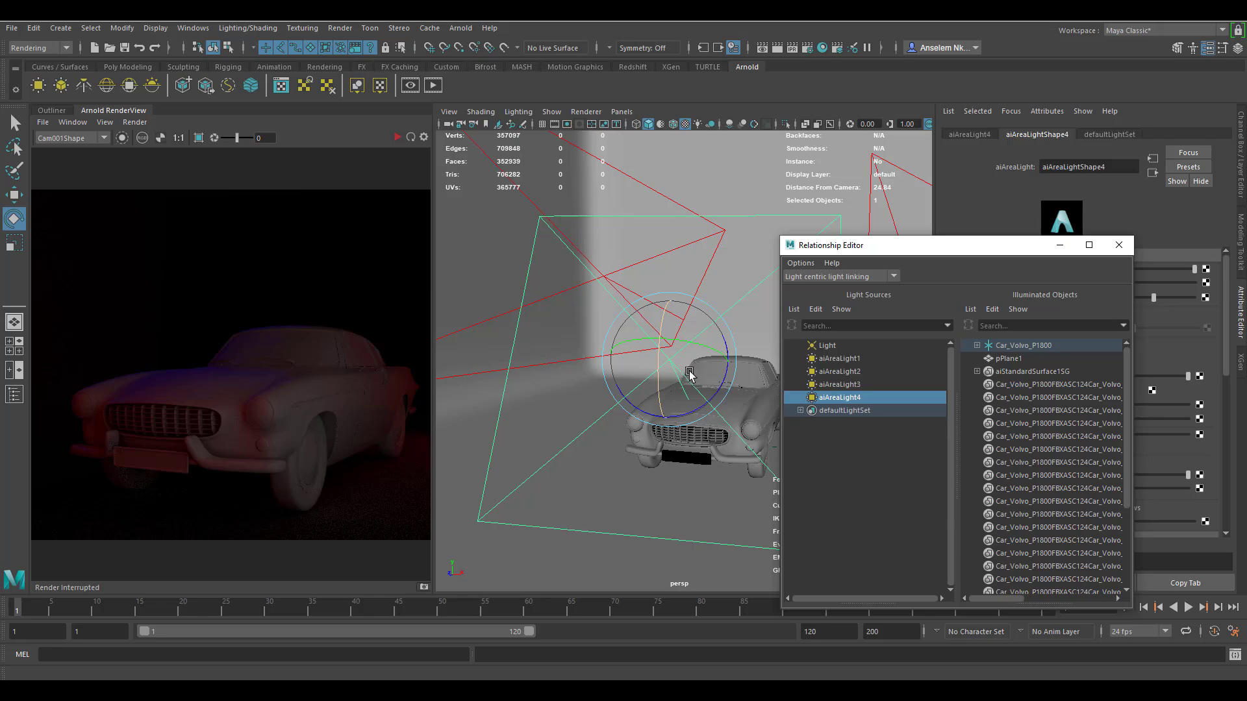
alt+drag(684, 409, 622, 431)
scroll(622, 431, down, 6)
key(w)
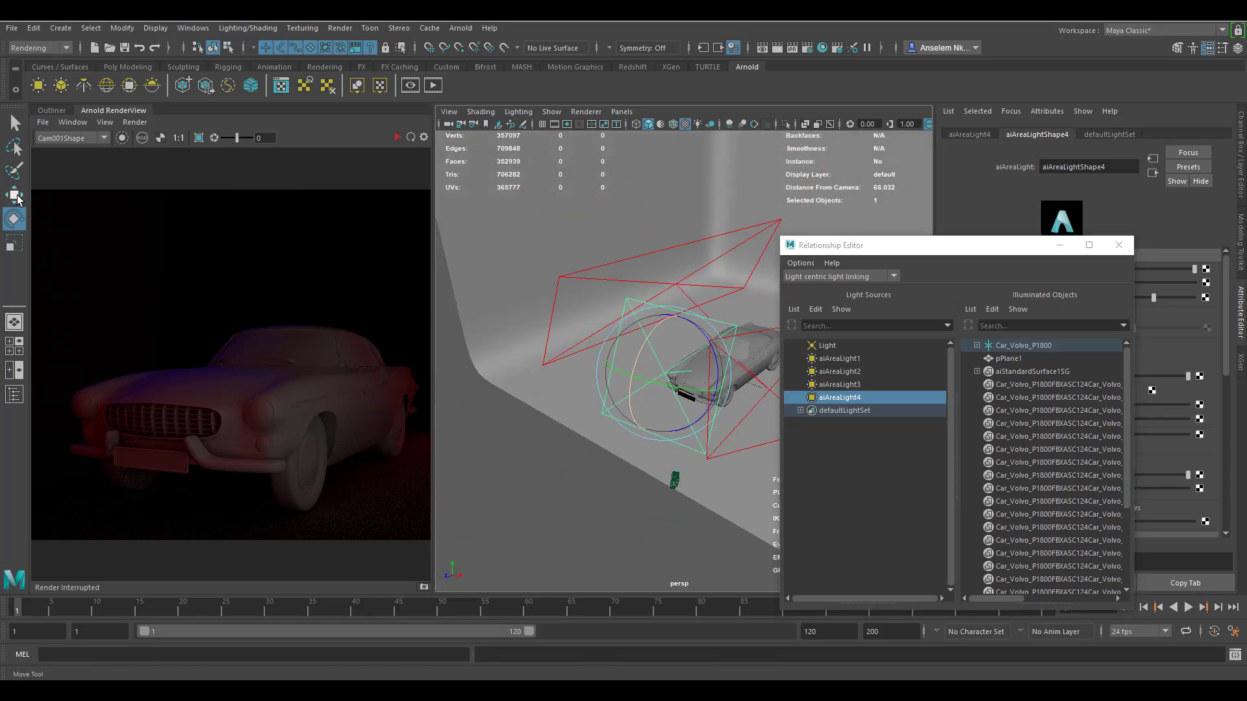
alt+drag(710, 344, 533, 397)
key(ctrl+d)
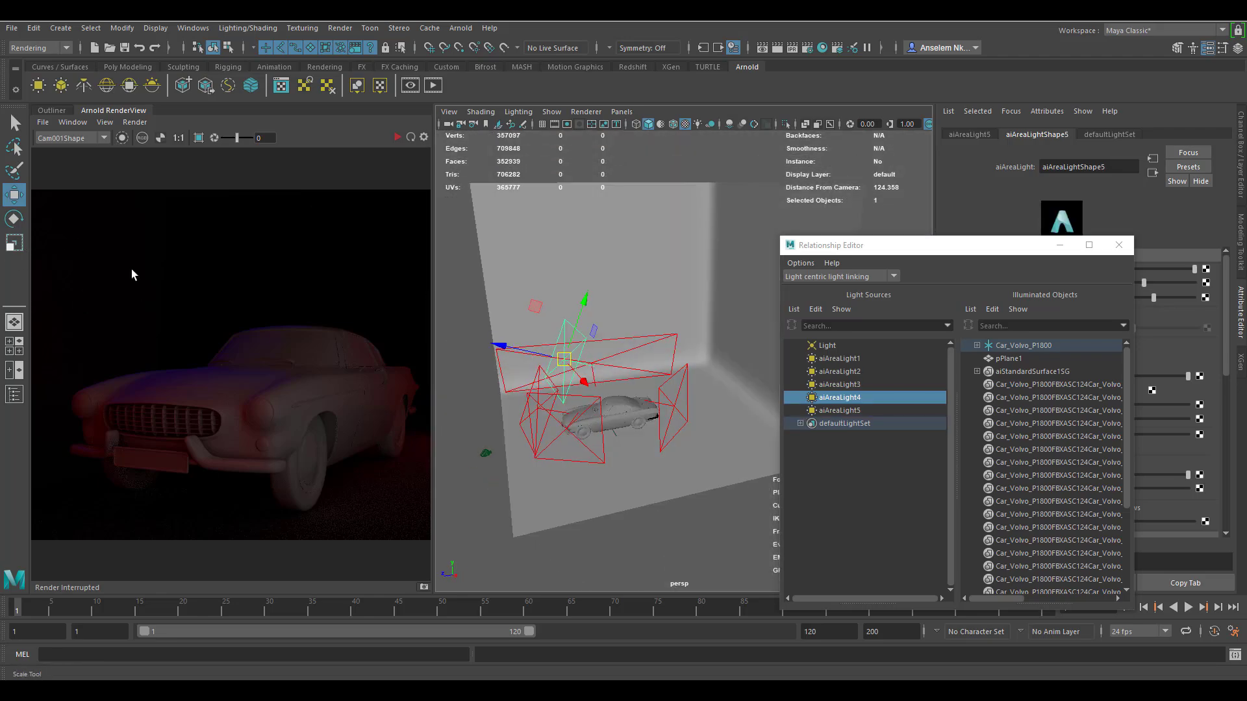
drag(911, 250, 661, 358)
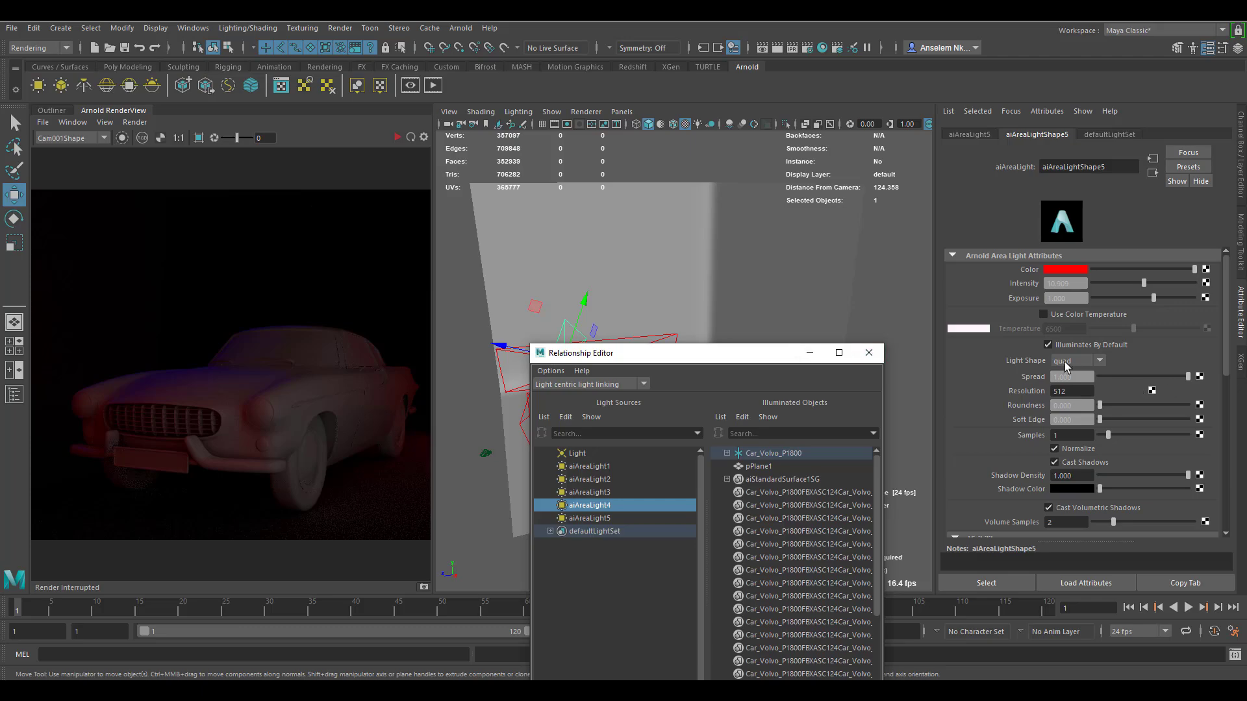
Step: Set aiAreaLight5's Light Shape to disk, rotate it toward the wall, and re-render
click(1071, 361)
click(1061, 401)
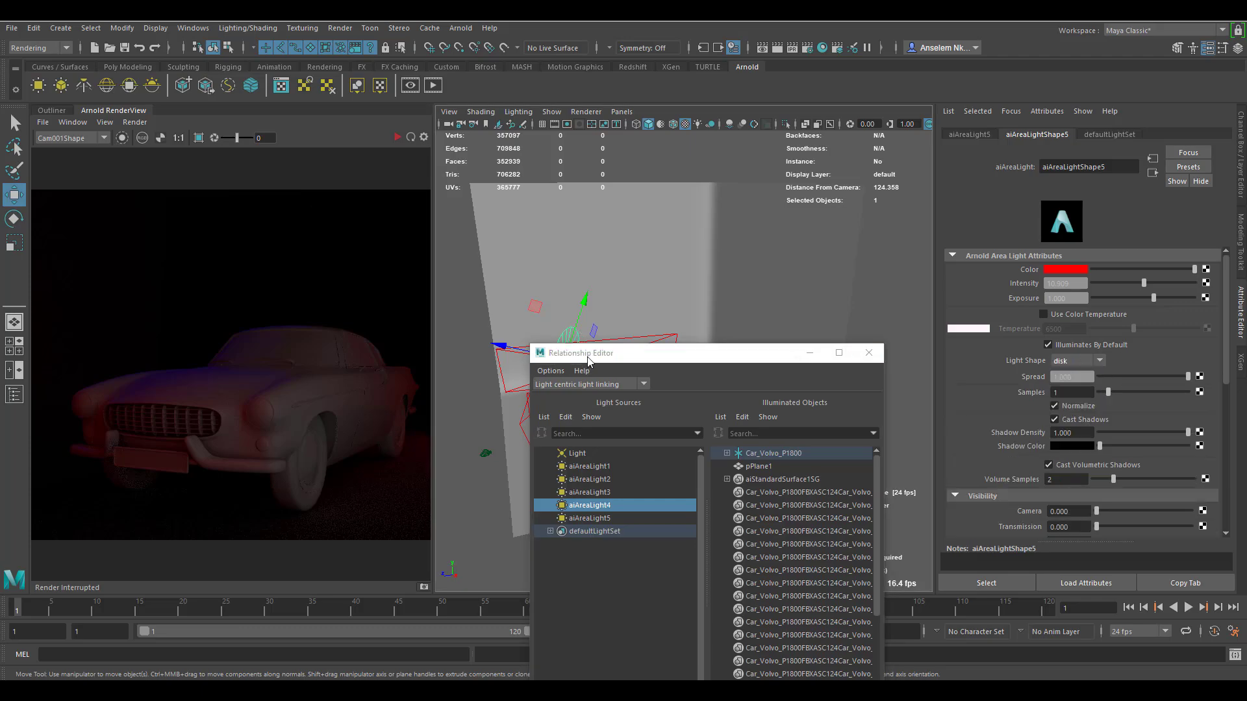
drag(649, 352, 913, 354)
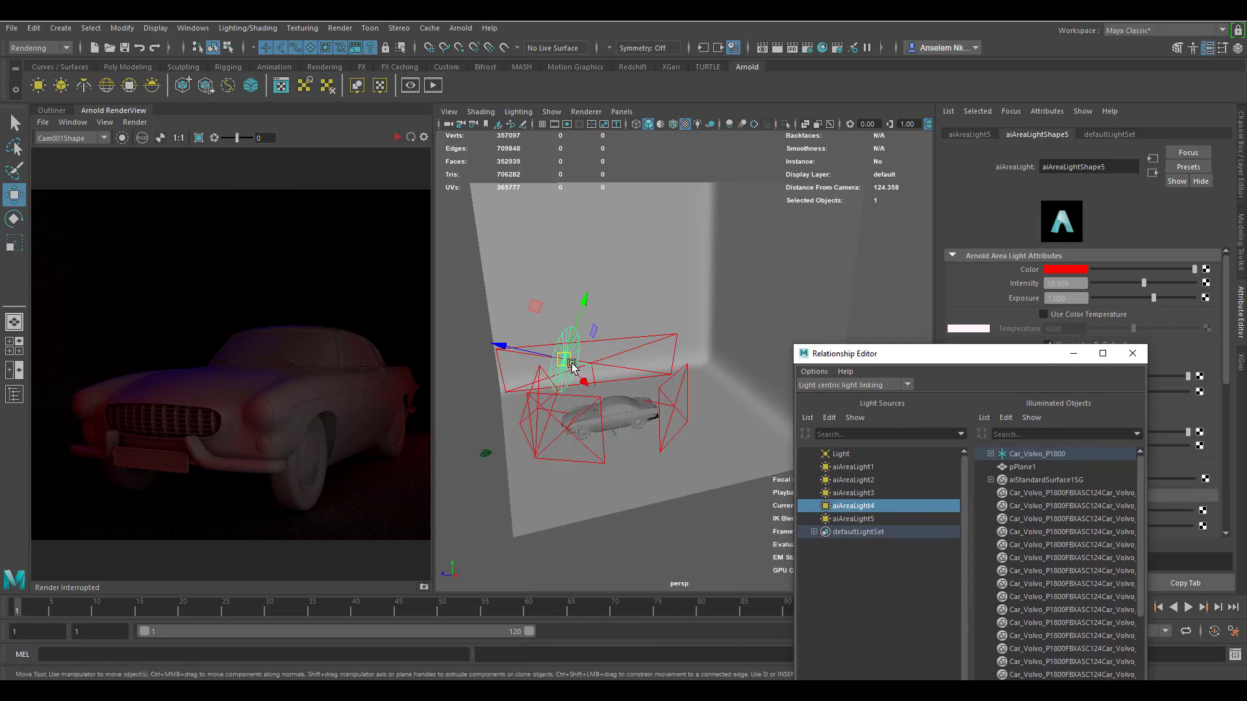
click(13, 218)
drag(533, 373, 558, 362)
scroll(539, 417, up, 4)
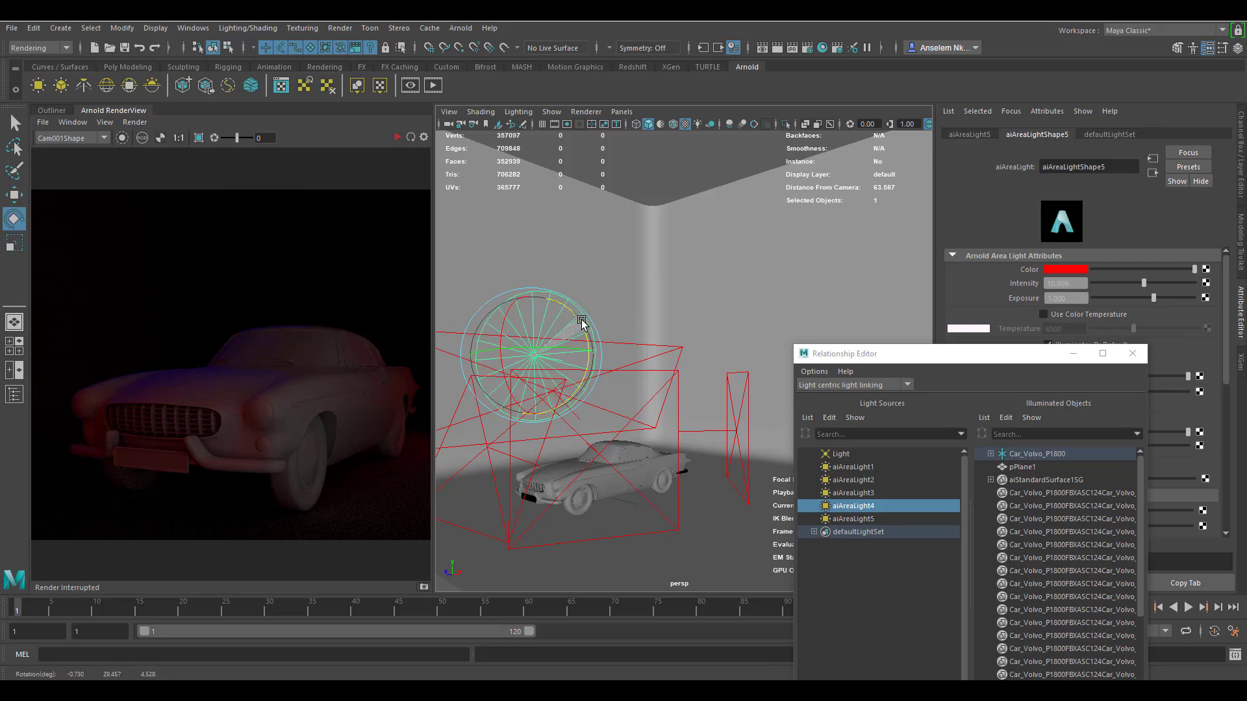
alt+drag(670, 388, 639, 406)
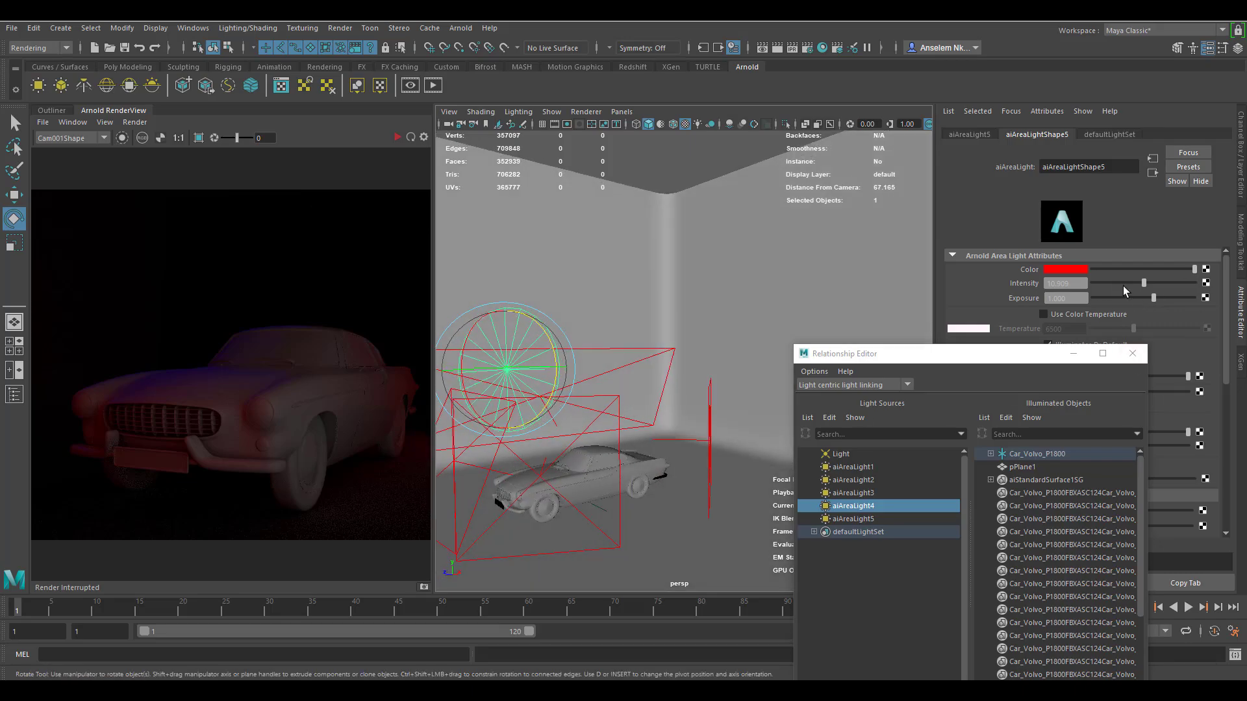
click(397, 137)
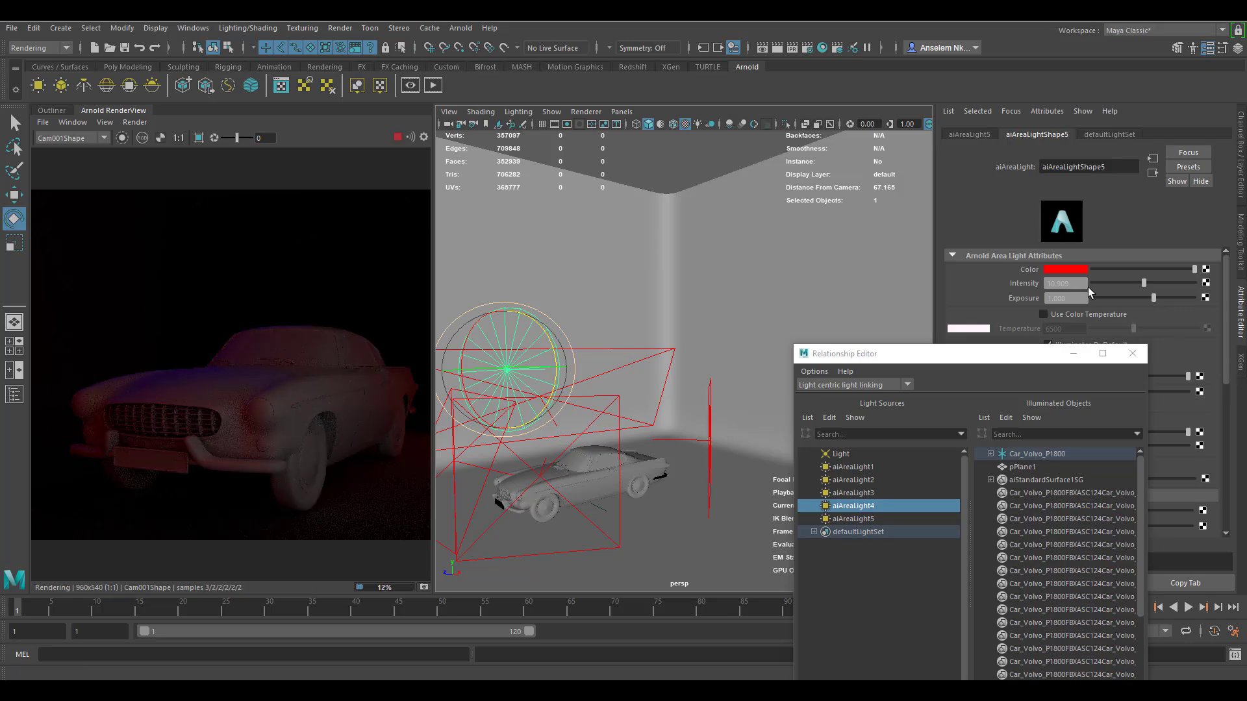
Step: Change aiAreaLight5's colour from red to white and stop the render
click(1075, 271)
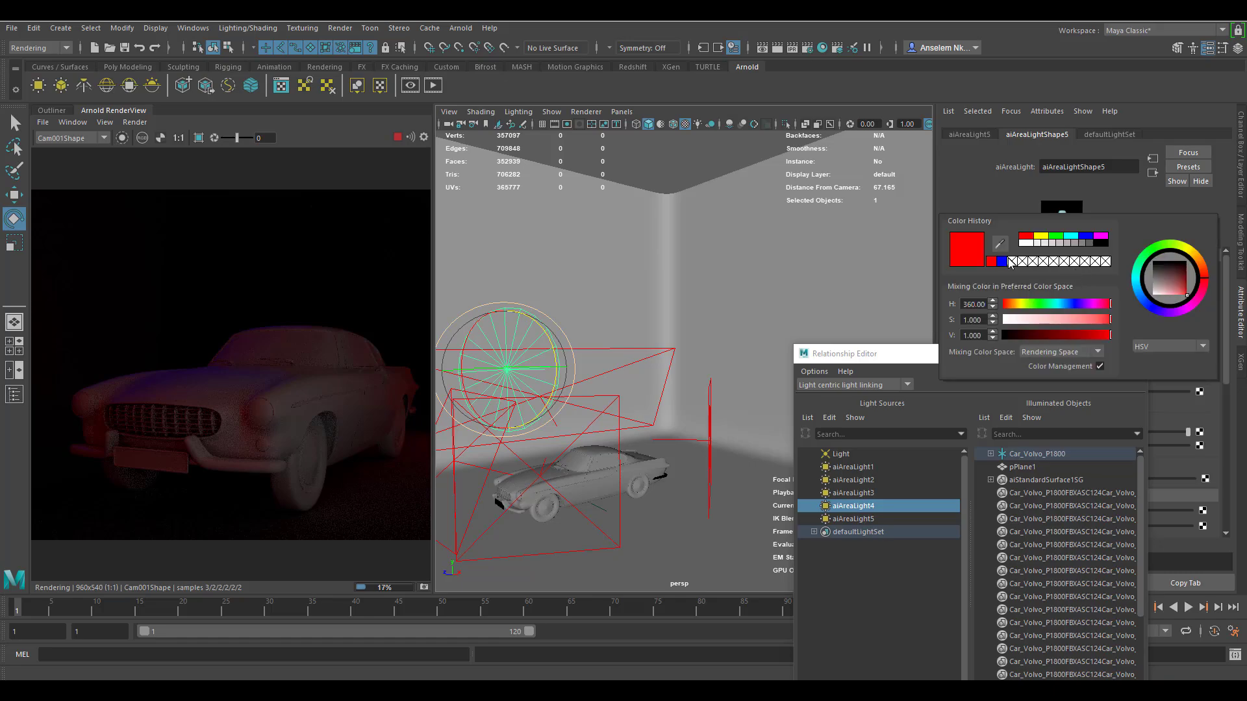
click(1028, 244)
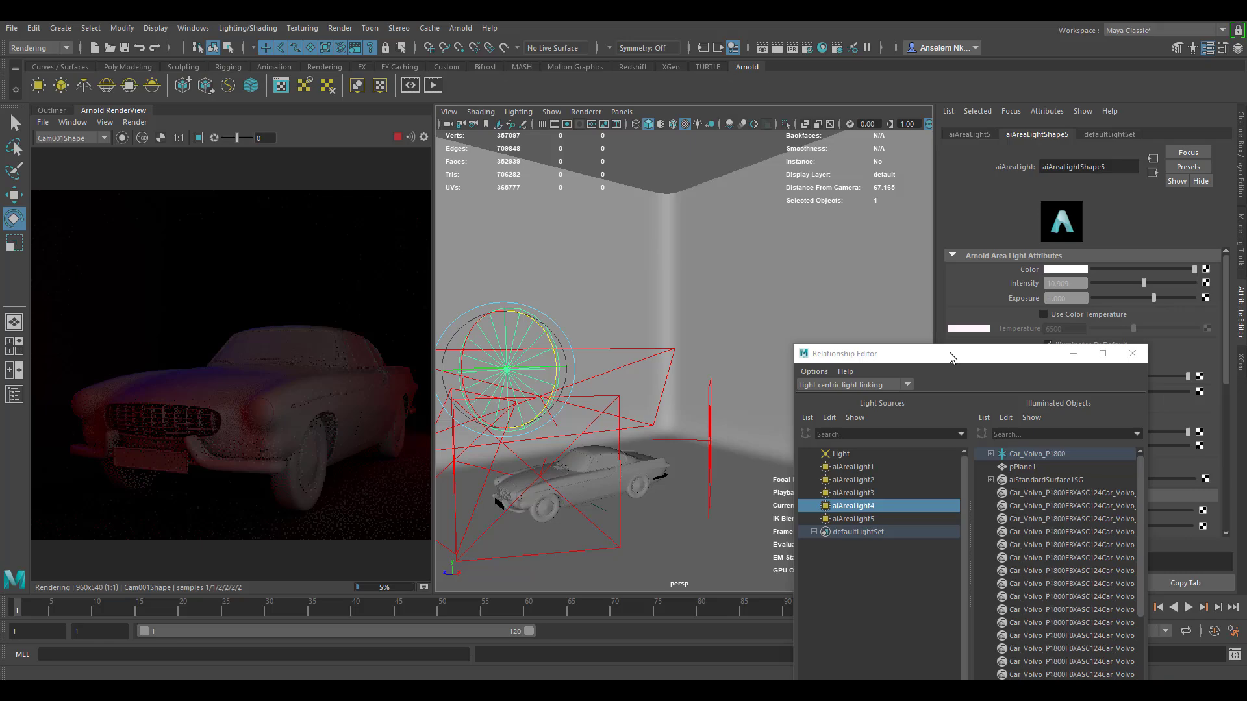
drag(954, 355, 782, 347)
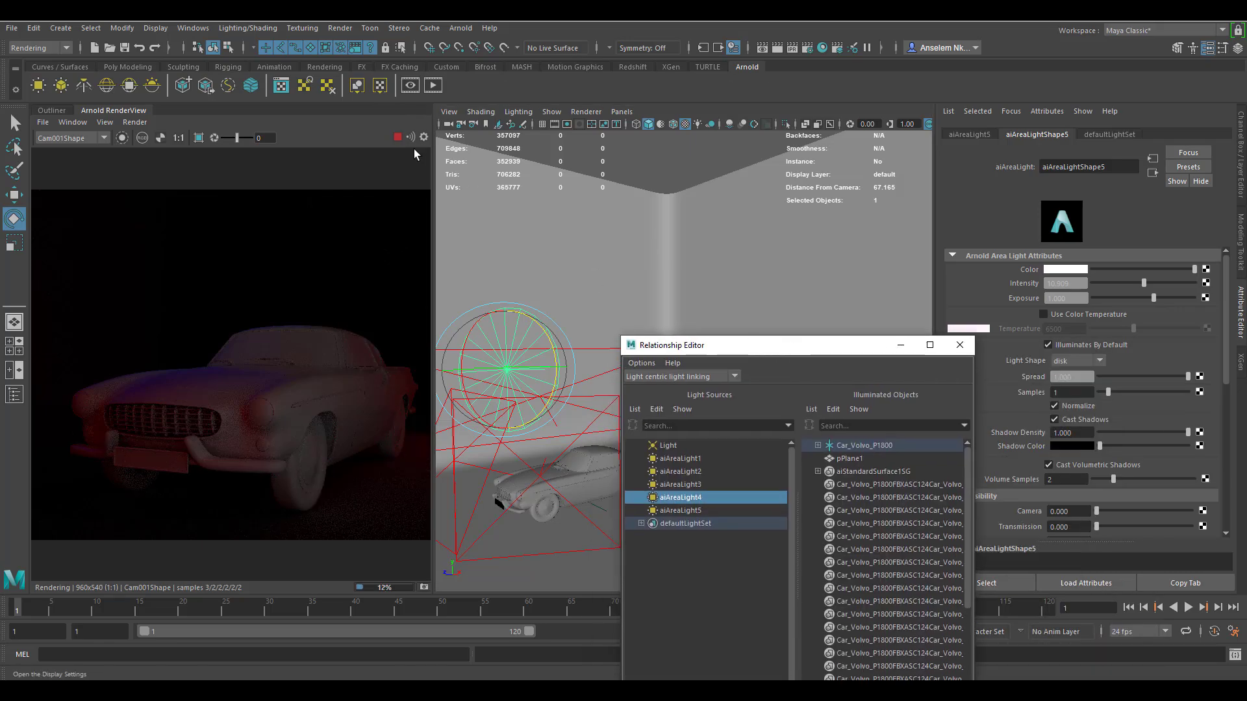
click(143, 390)
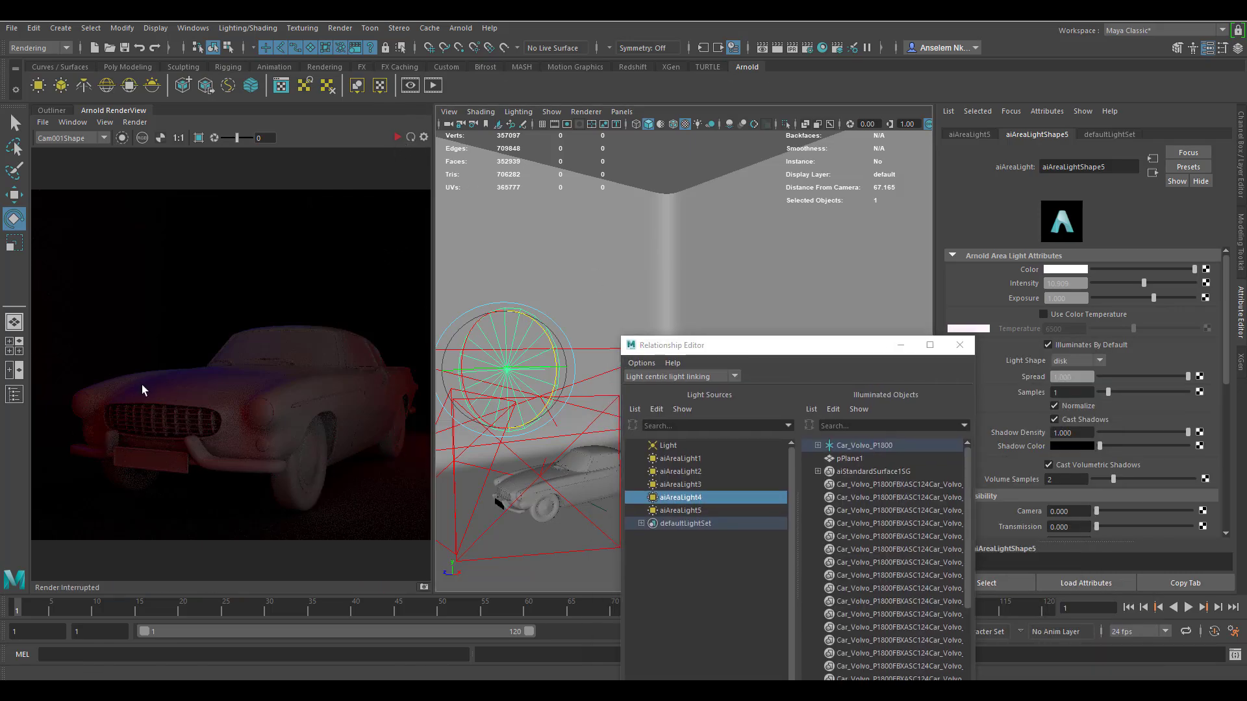
Step: List aiAreaLight5's illuminated objects and relink pPlane1 to it
click(682, 511)
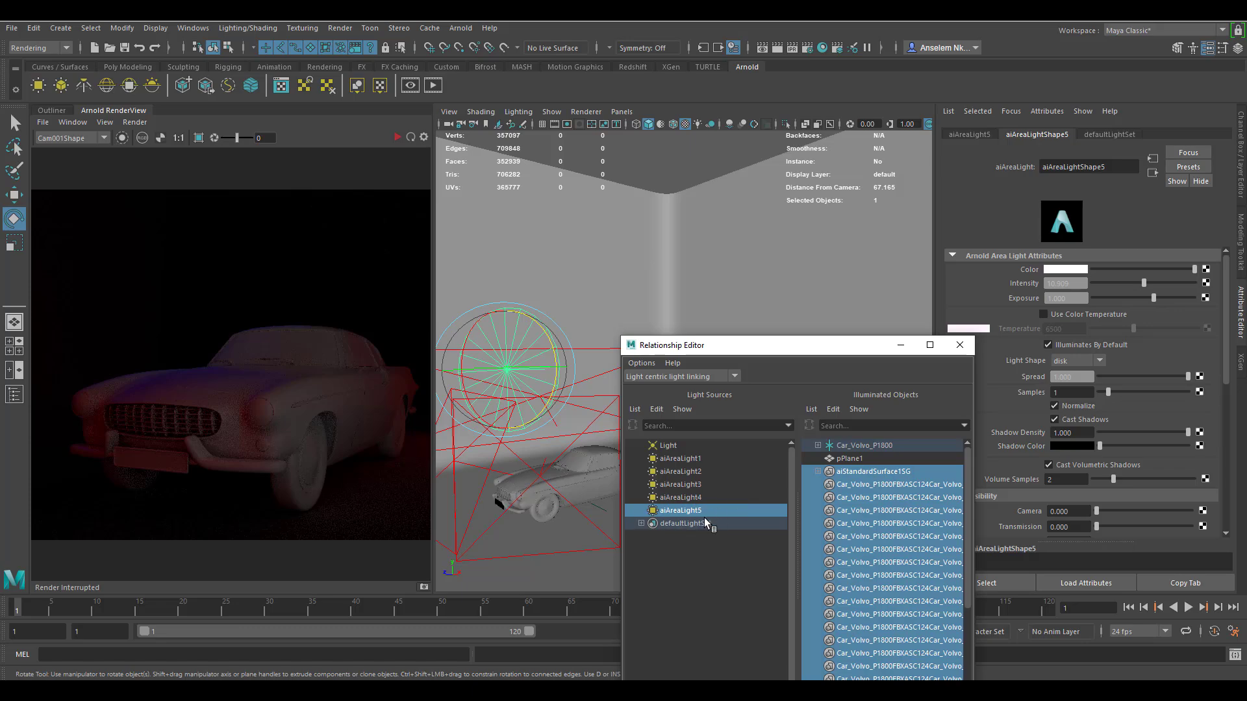
drag(738, 348, 596, 197)
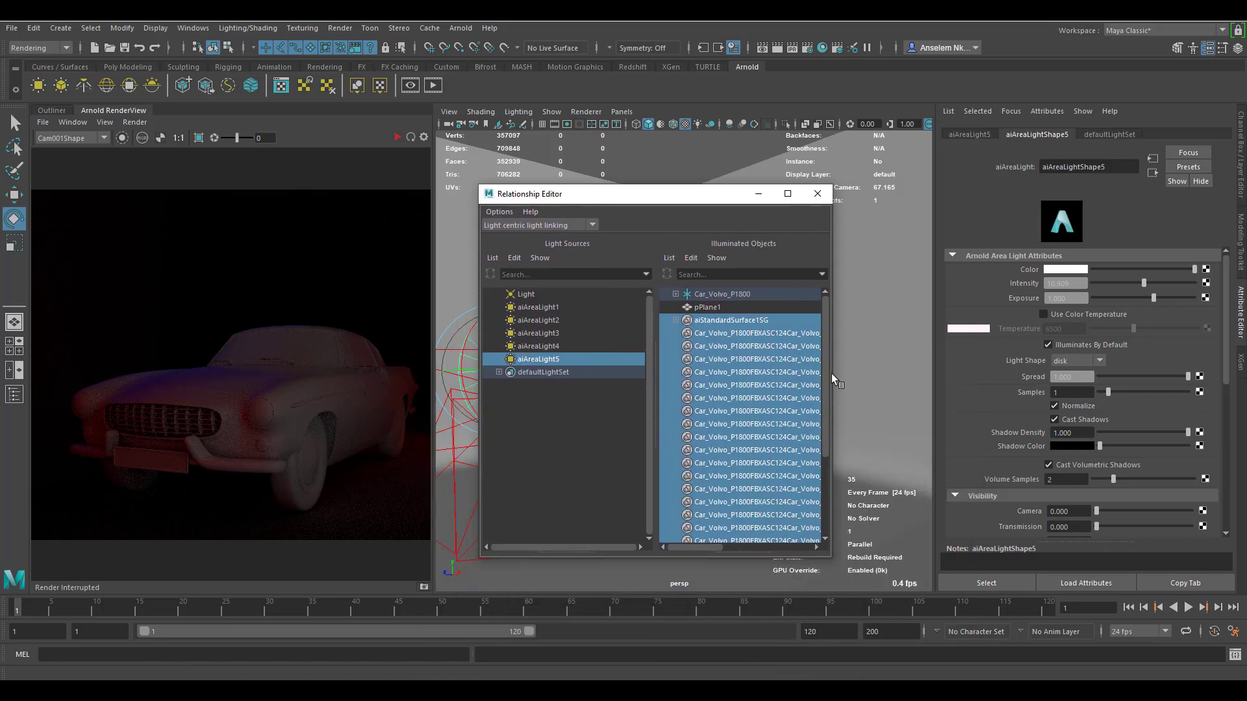
click(710, 310)
click(711, 310)
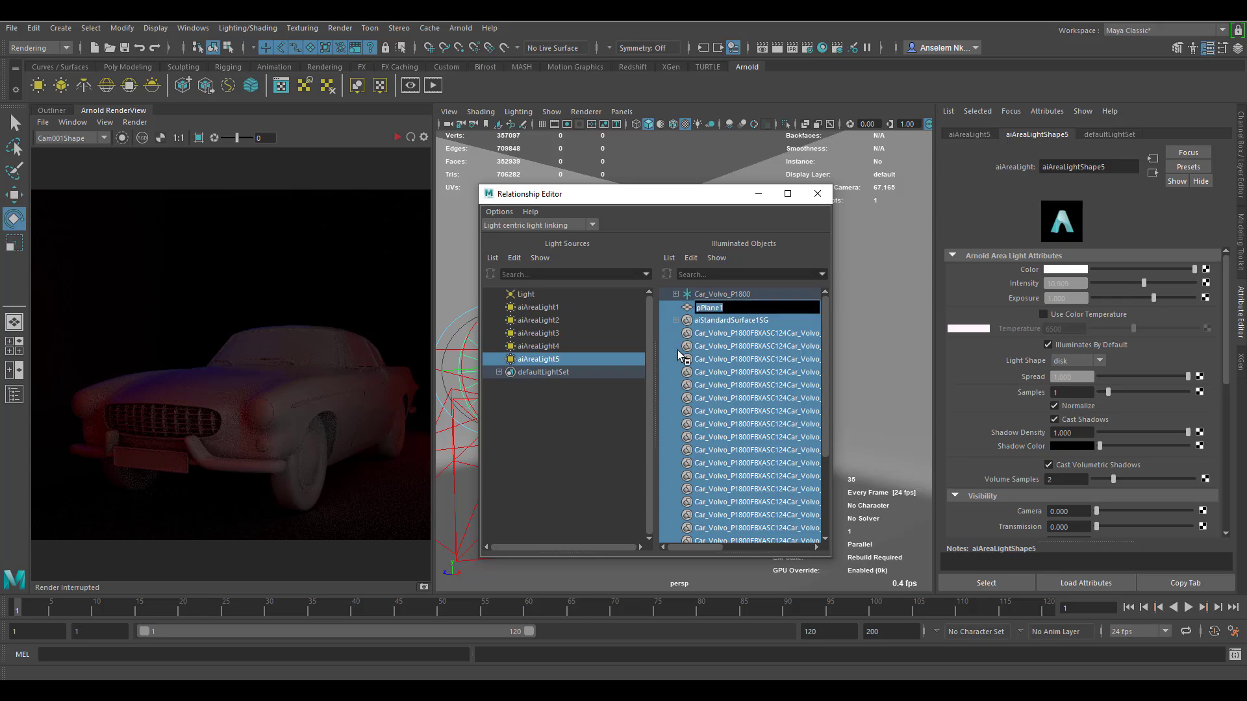
click(689, 309)
click(687, 310)
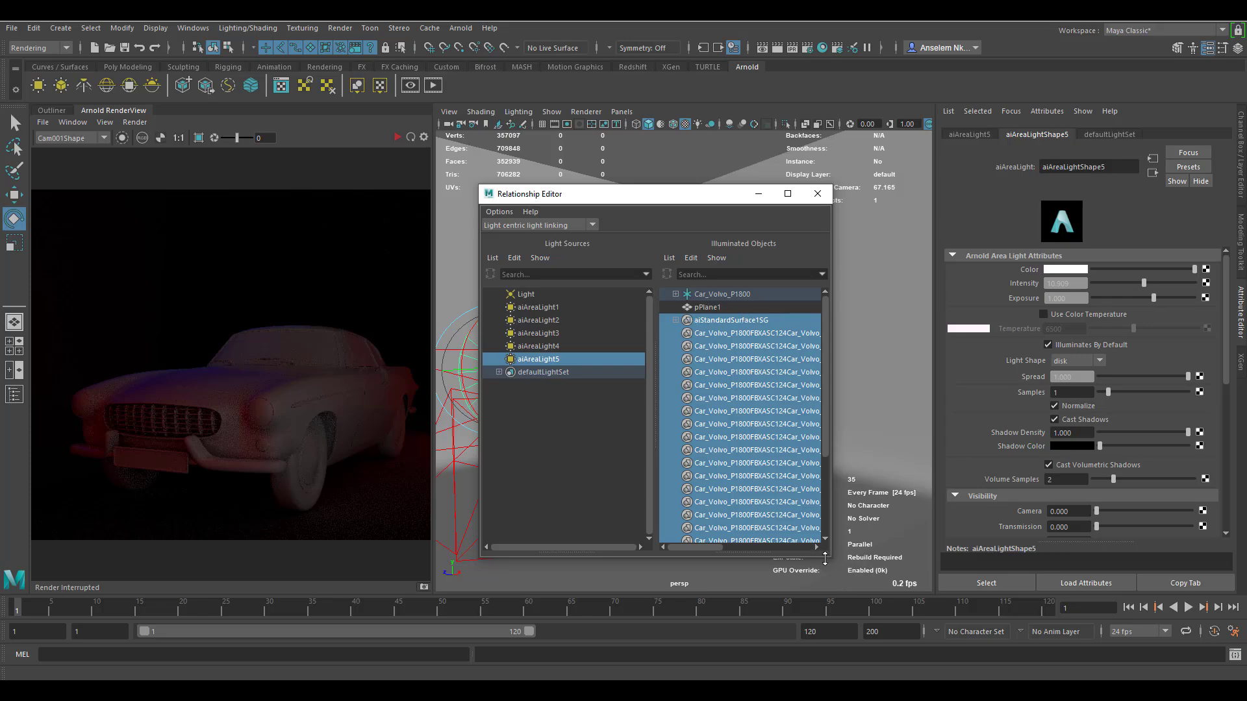
click(707, 307)
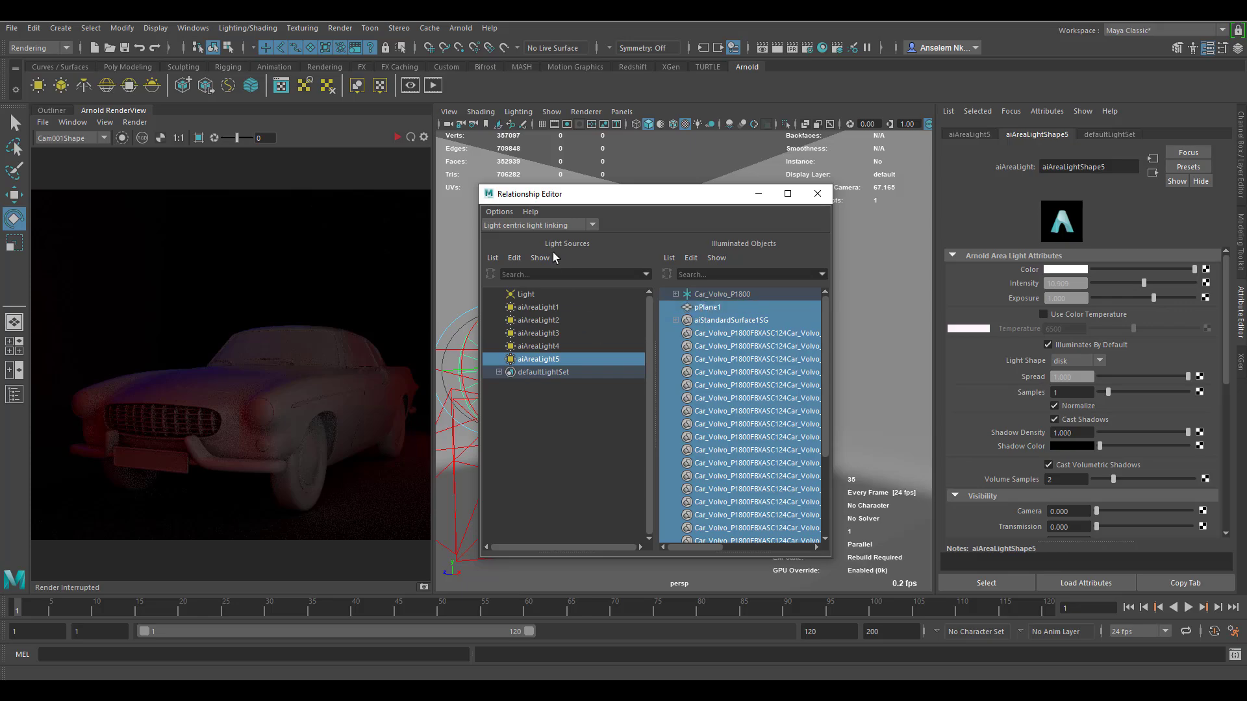
Step: Open the Relationship Editor's light linking mode dropdown
click(499, 212)
click(539, 226)
click(539, 226)
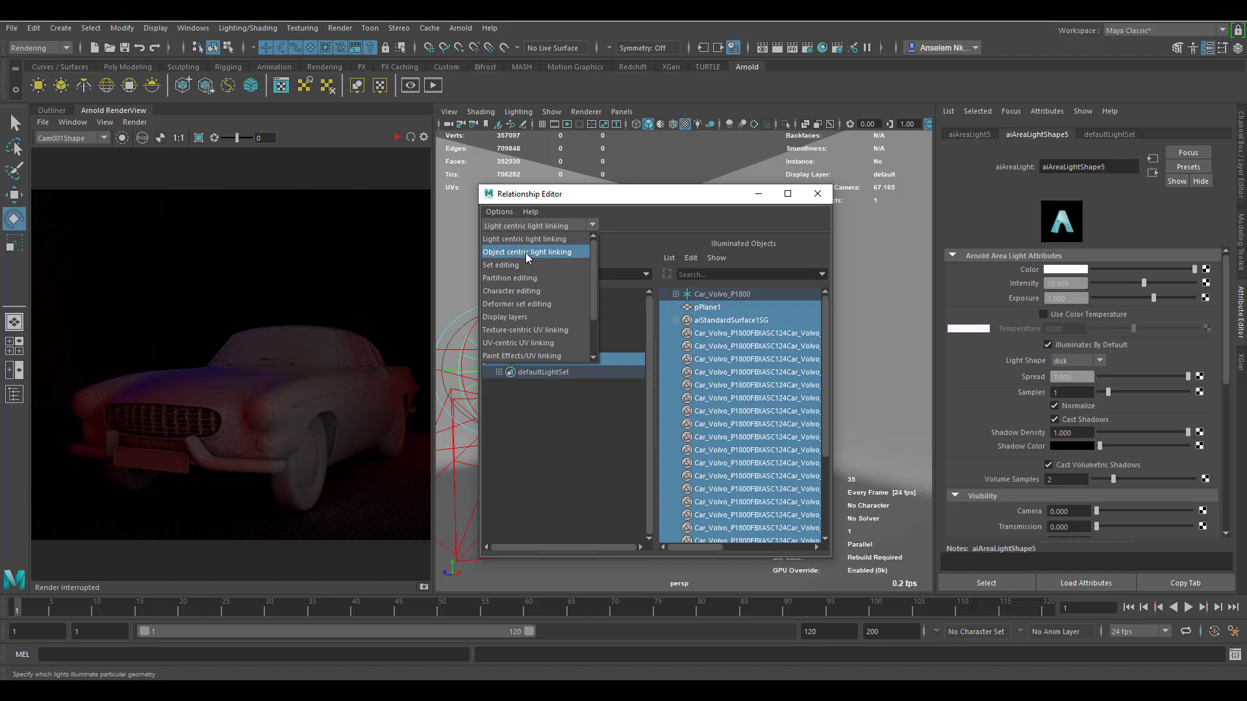
Step: Switch to object-centric linking, unlink aiAreaLight3, aiAreaLight2 and the Light from pPlane1, and re-render
click(526, 254)
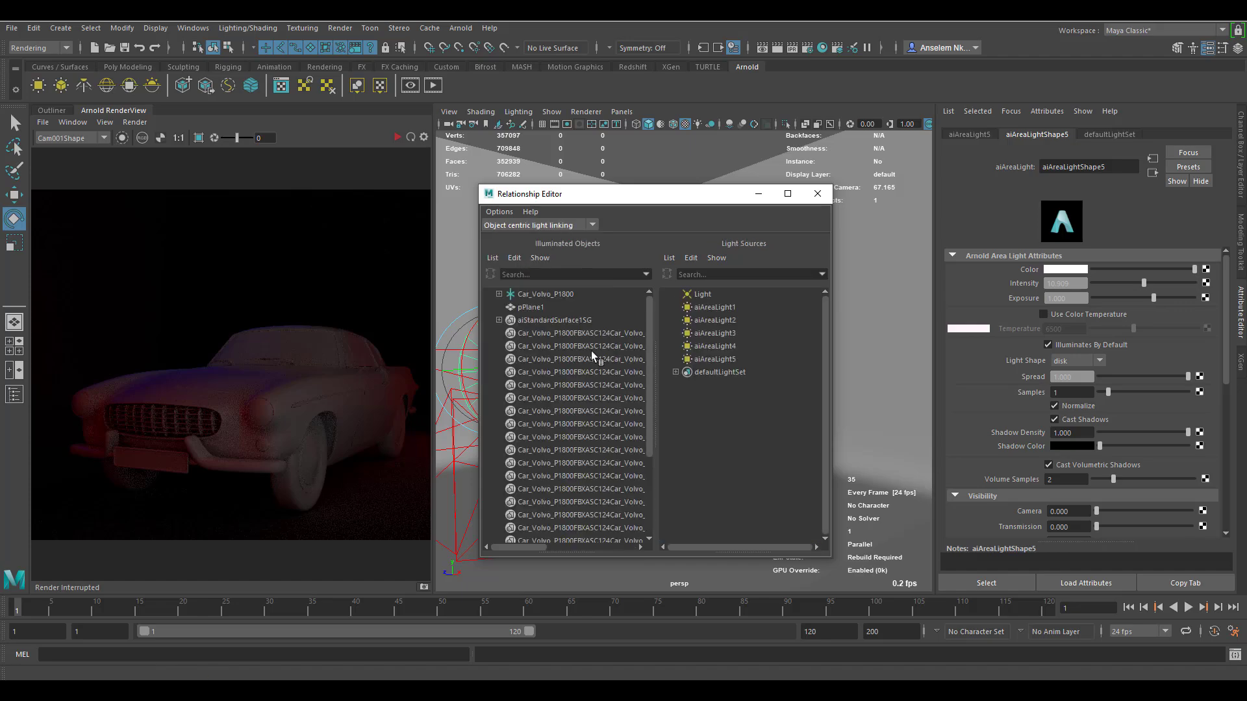
click(529, 308)
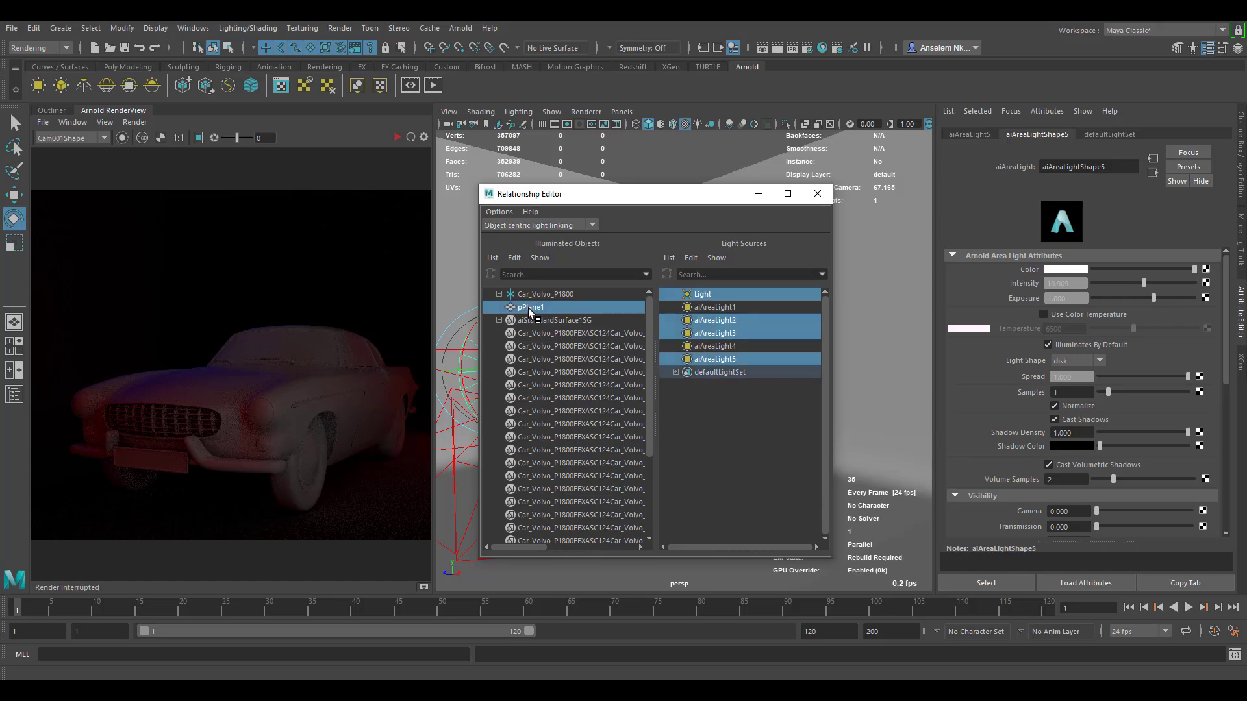
click(736, 332)
click(732, 321)
click(726, 293)
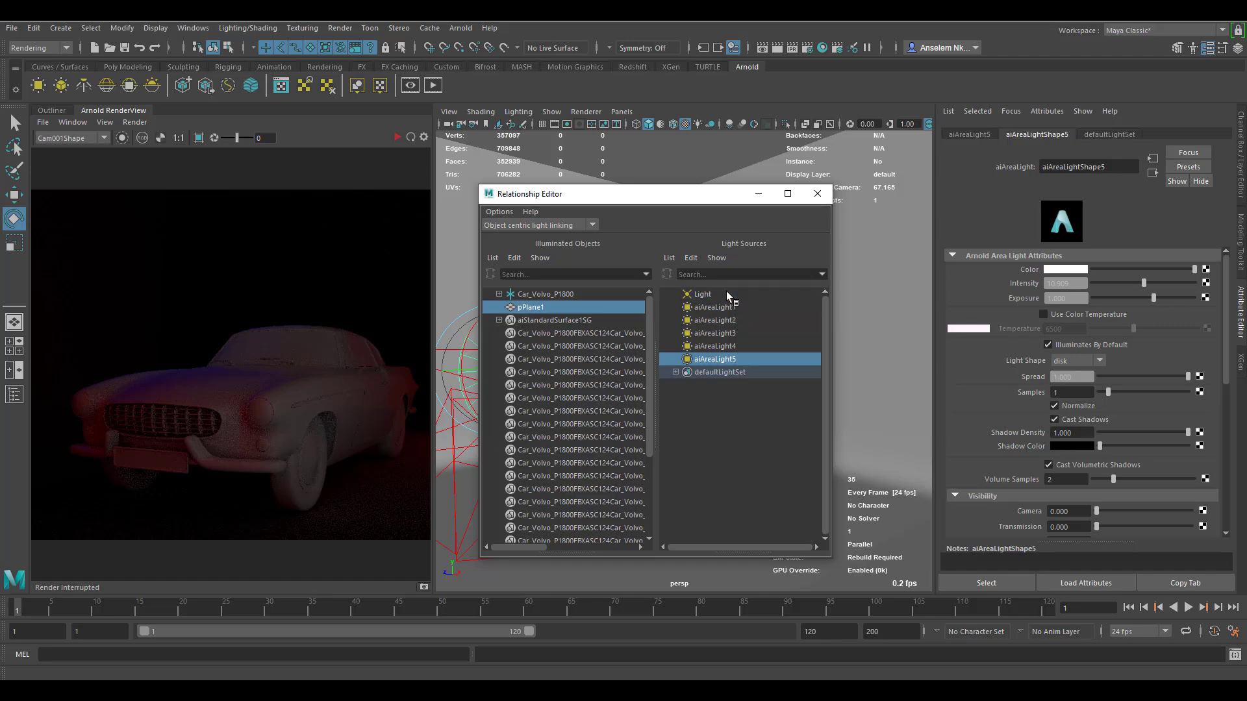
click(397, 137)
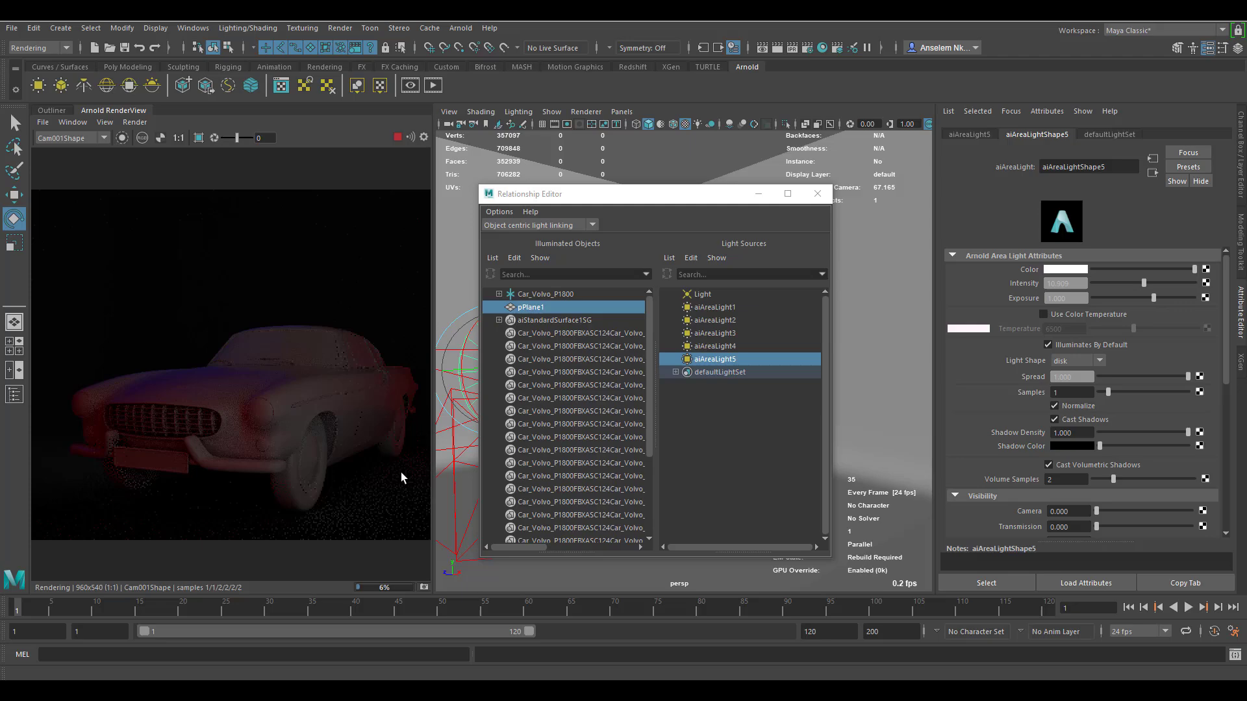
Step: Adjust pPlane1's light links until only aiAreaLight1 and aiAreaLight5 remain linked
click(730, 305)
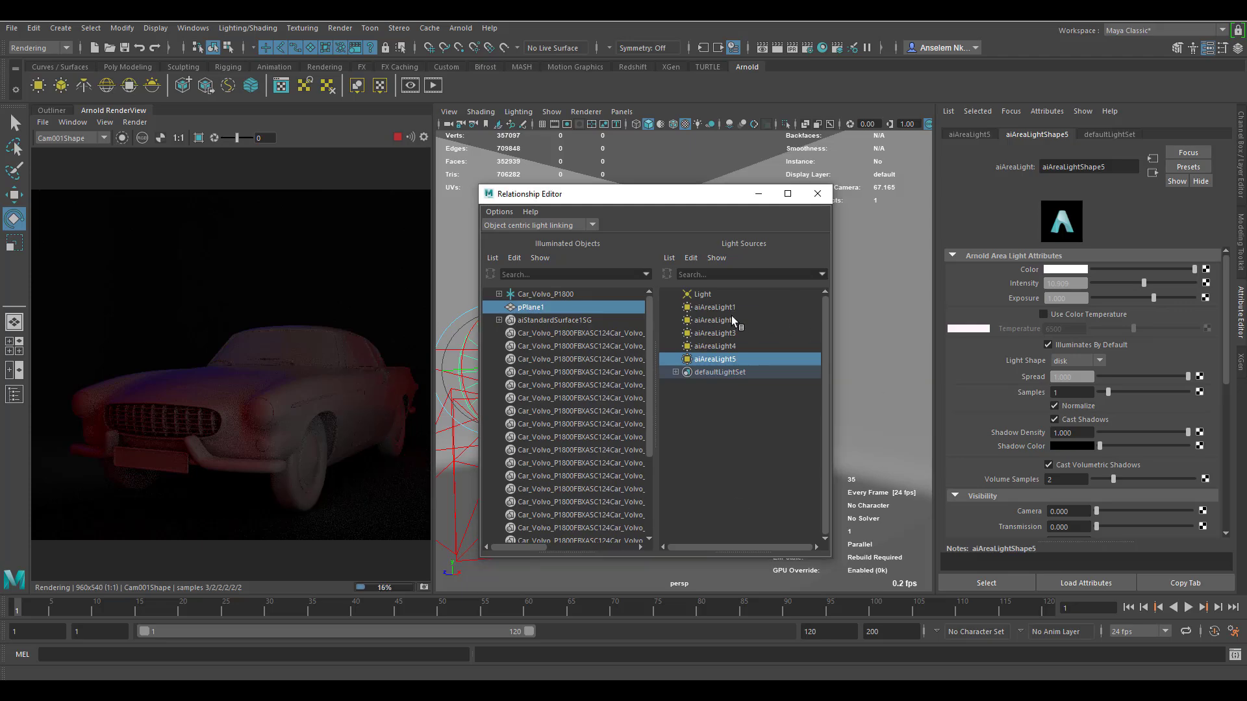
click(730, 320)
click(732, 332)
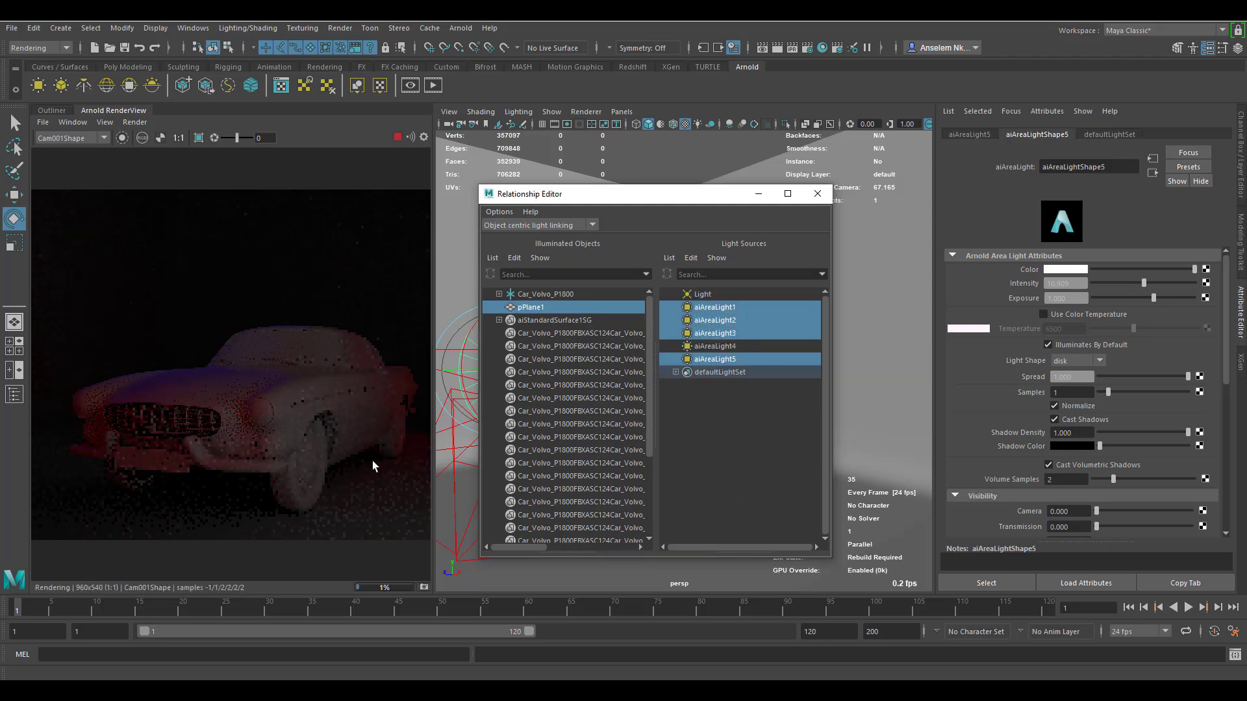
click(723, 346)
click(723, 344)
click(724, 333)
click(731, 319)
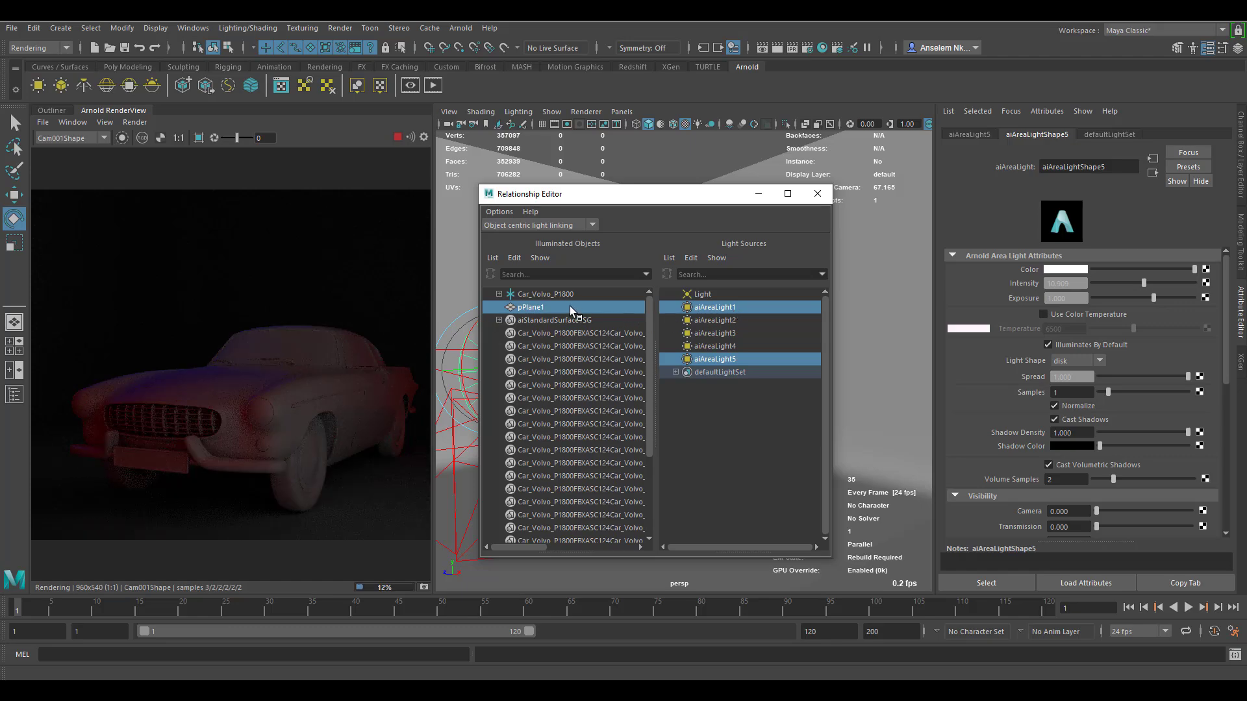
Step: Unlink aiAreaLight5 from Car_Volvo_P1800
click(551, 295)
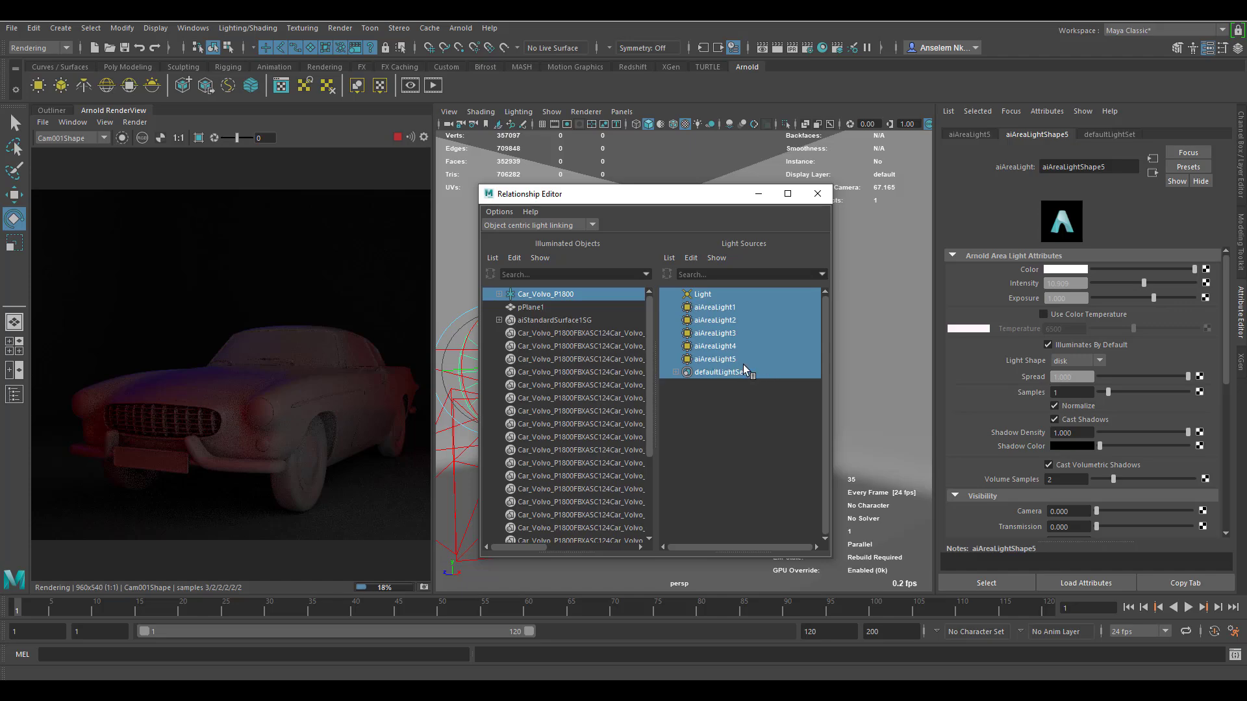
click(719, 361)
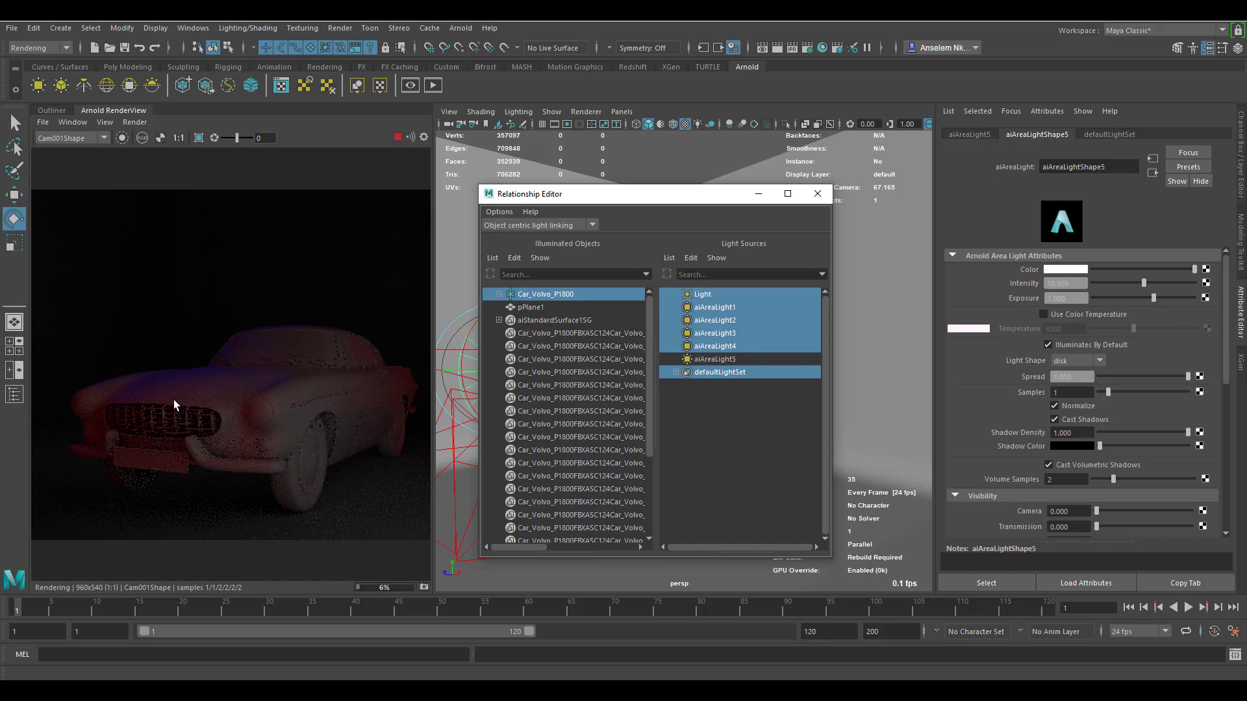
drag(628, 193, 237, 443)
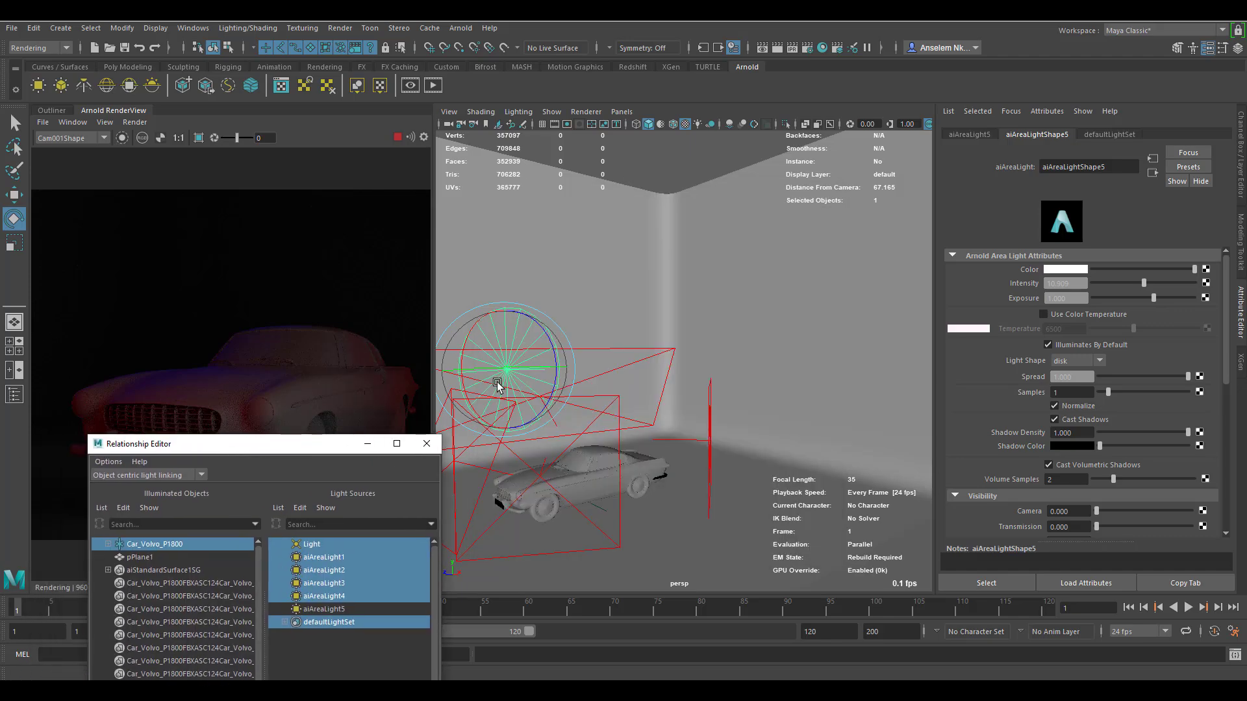
Step: Set aiAreaLight5's intensity to 25, after trying 100 and 30
click(1081, 282)
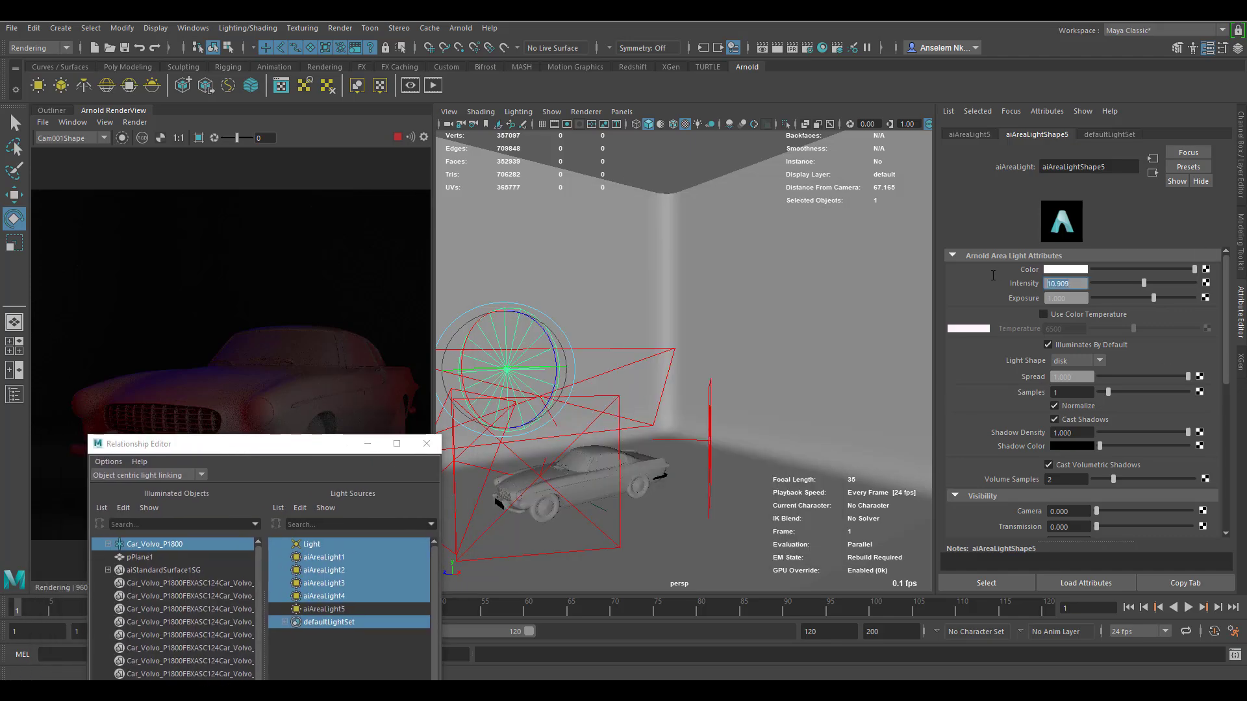
text(100)
key(Return)
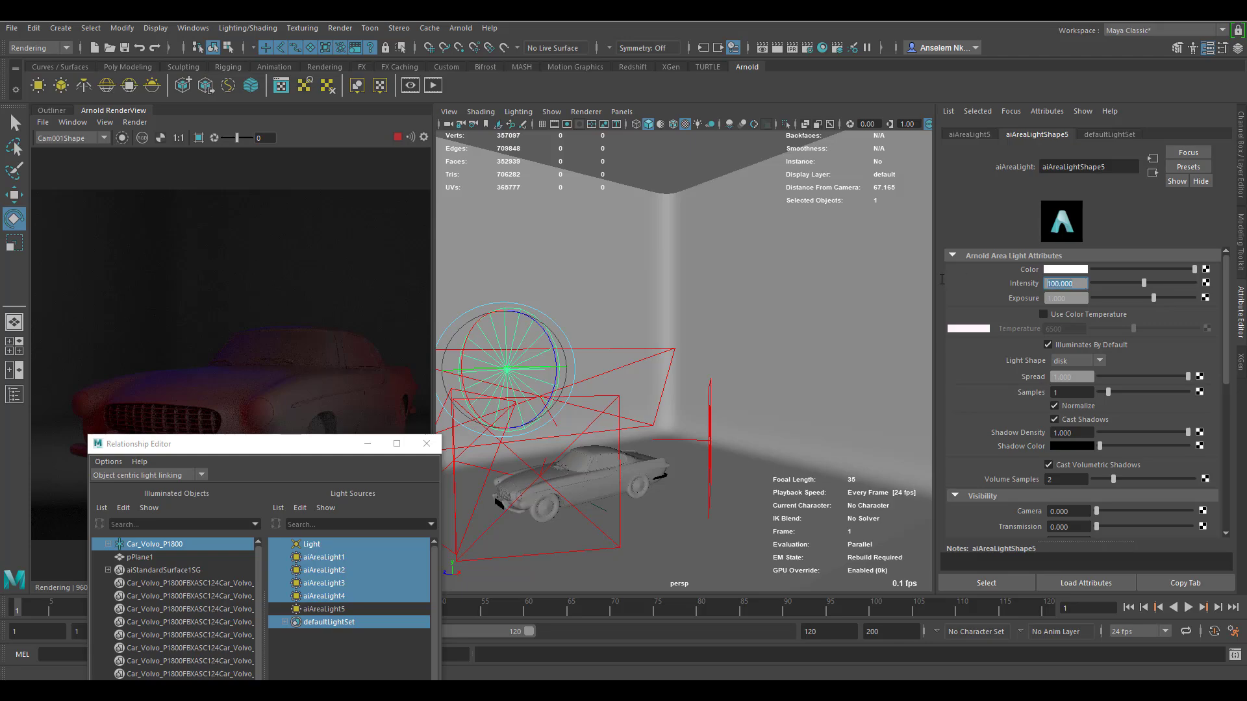
text(30)
key(Return)
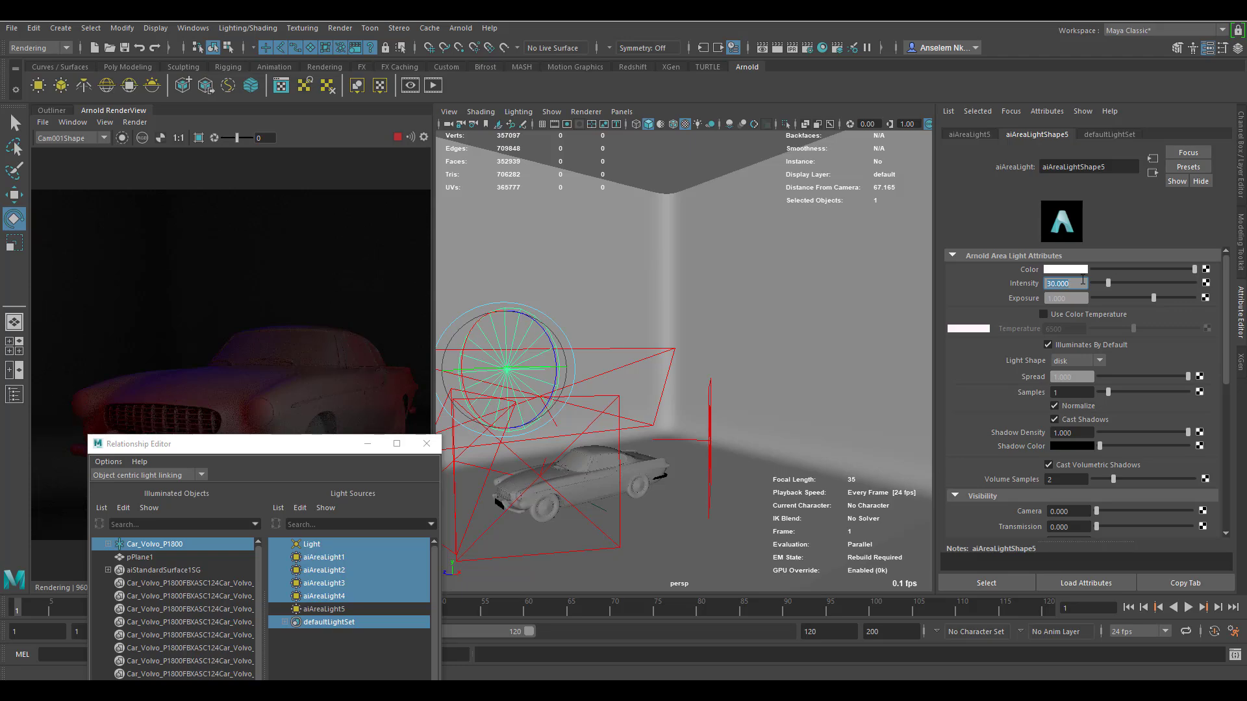
text(25)
key(Return)
Step: Raise the light colour's saturation to make aiAreaLight5 red
click(1061, 268)
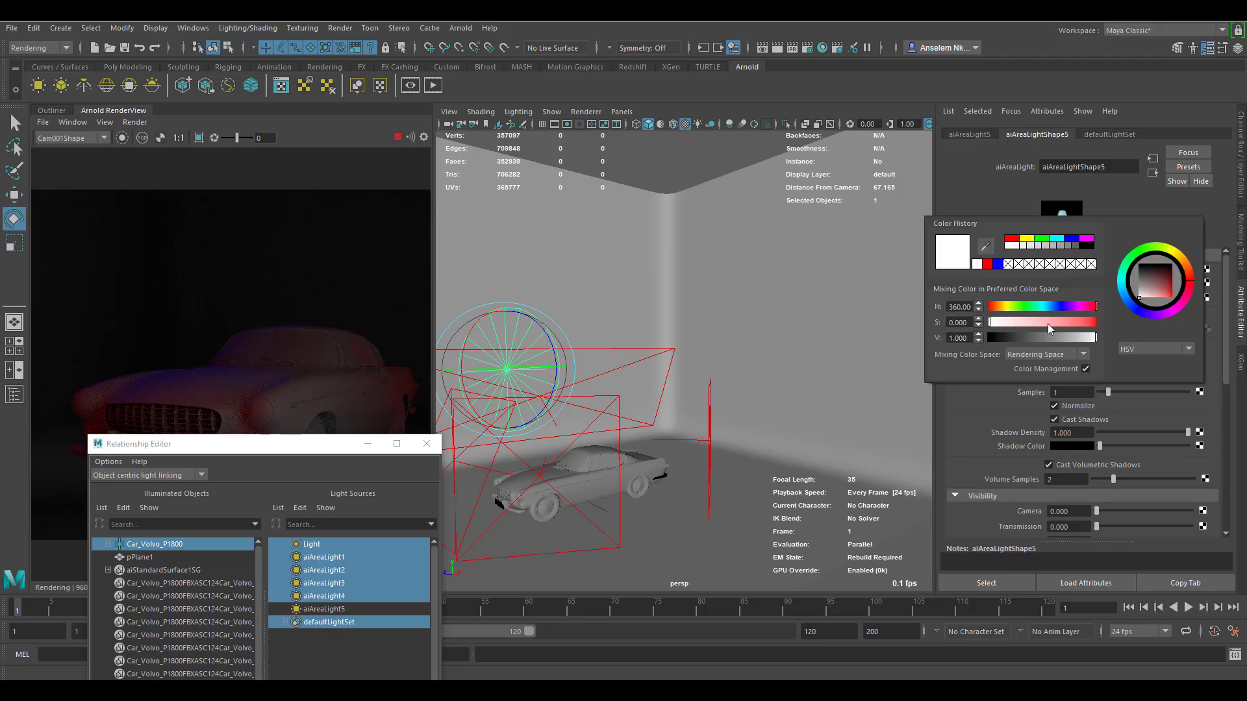
drag(1048, 324, 1082, 323)
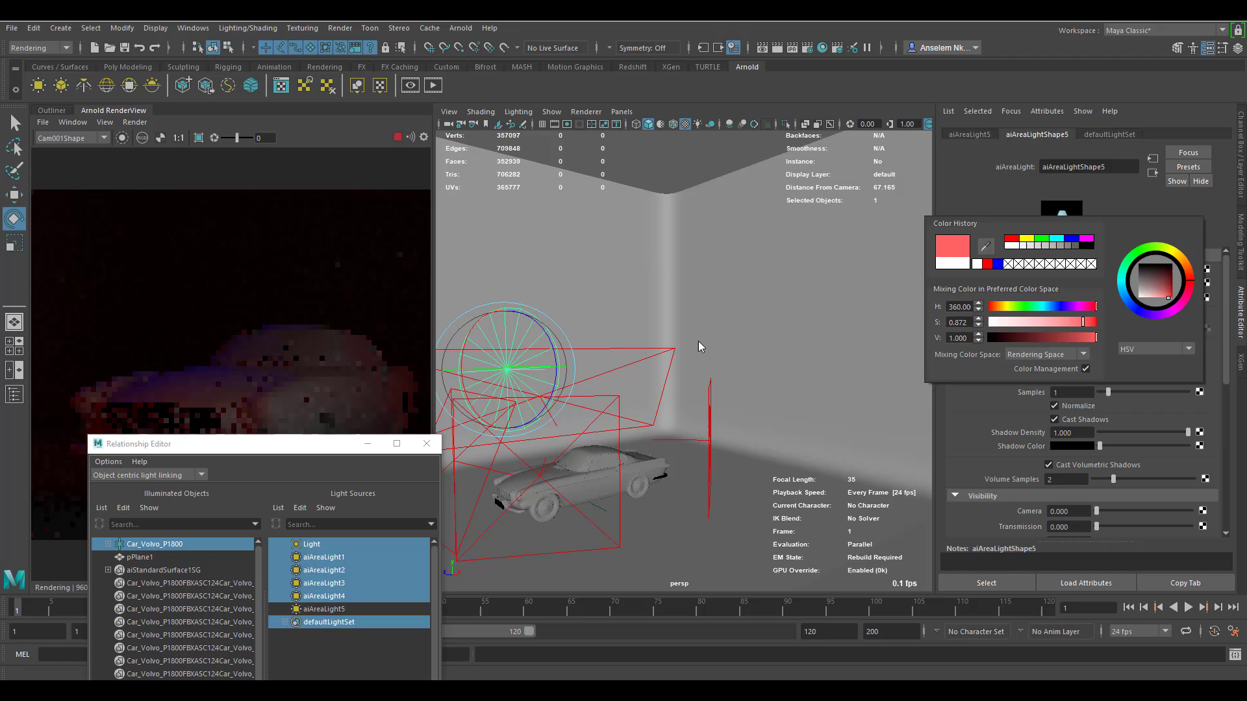
drag(312, 444, 587, 335)
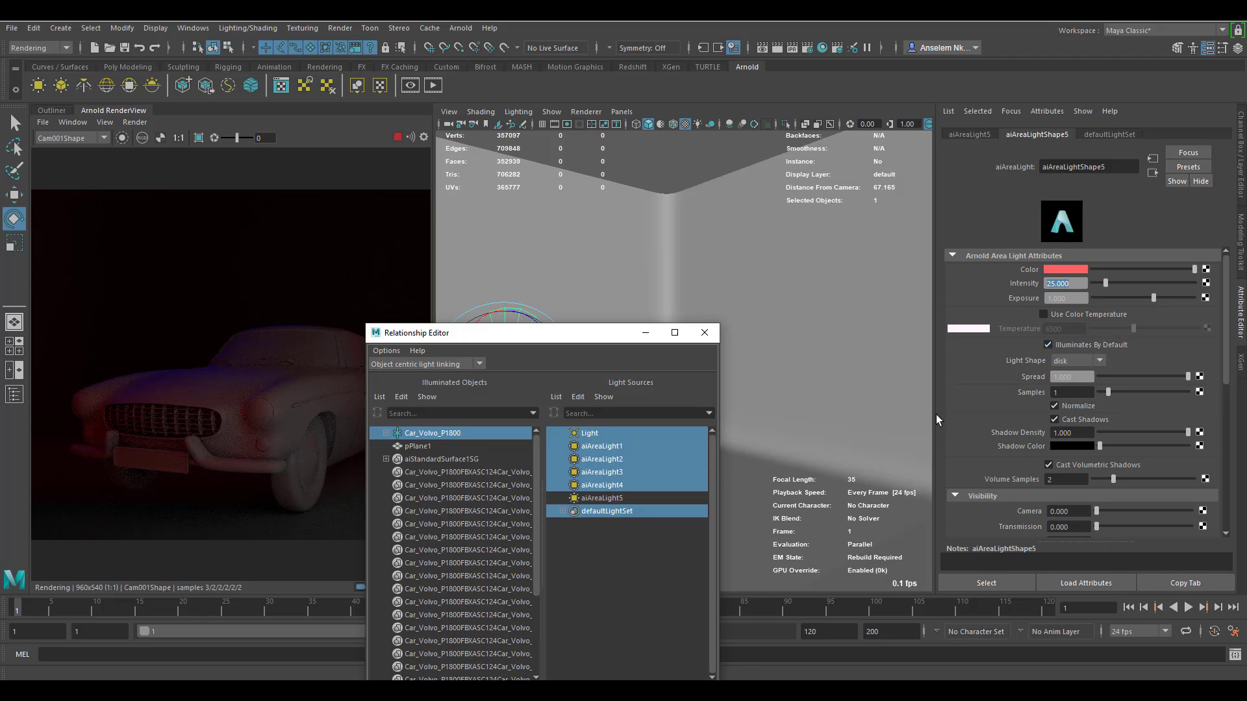
Step: Link aiAreaLight5 back to Car_Volvo_P1800 in the Light Sources list
click(591, 498)
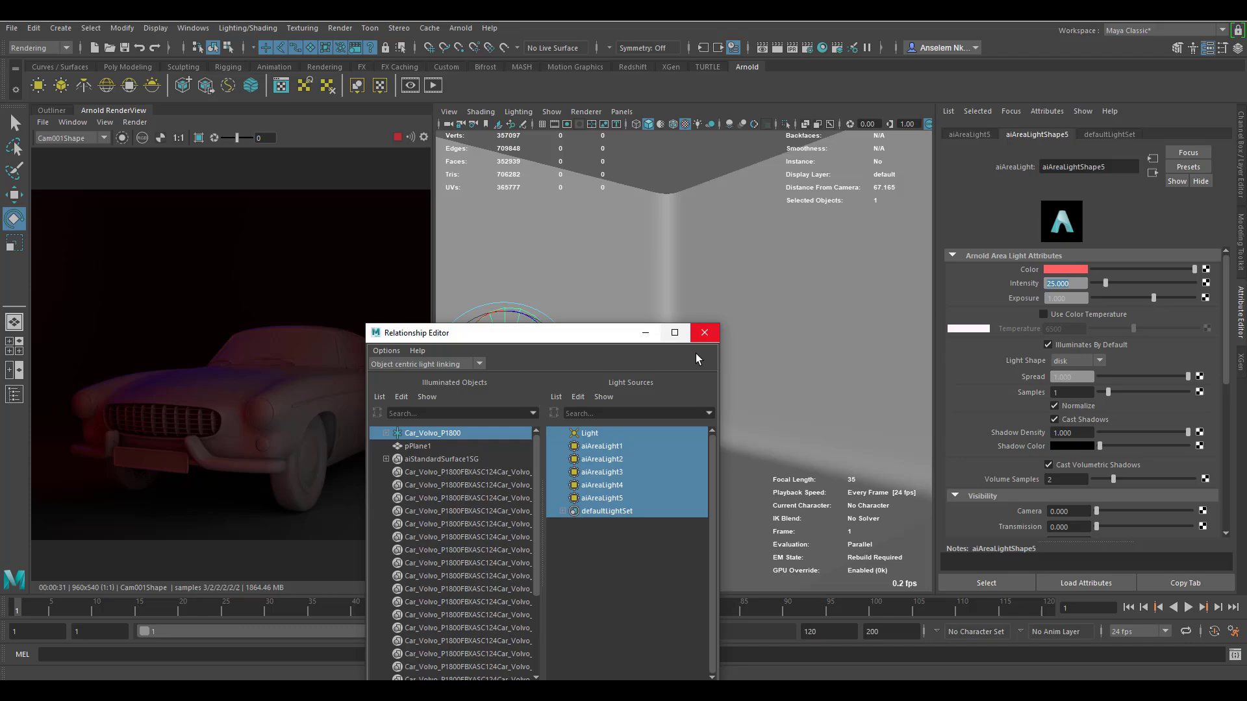
Step: Close the Relationship Editor, widen the render view, and move the persp camera onto the car's grille
click(705, 332)
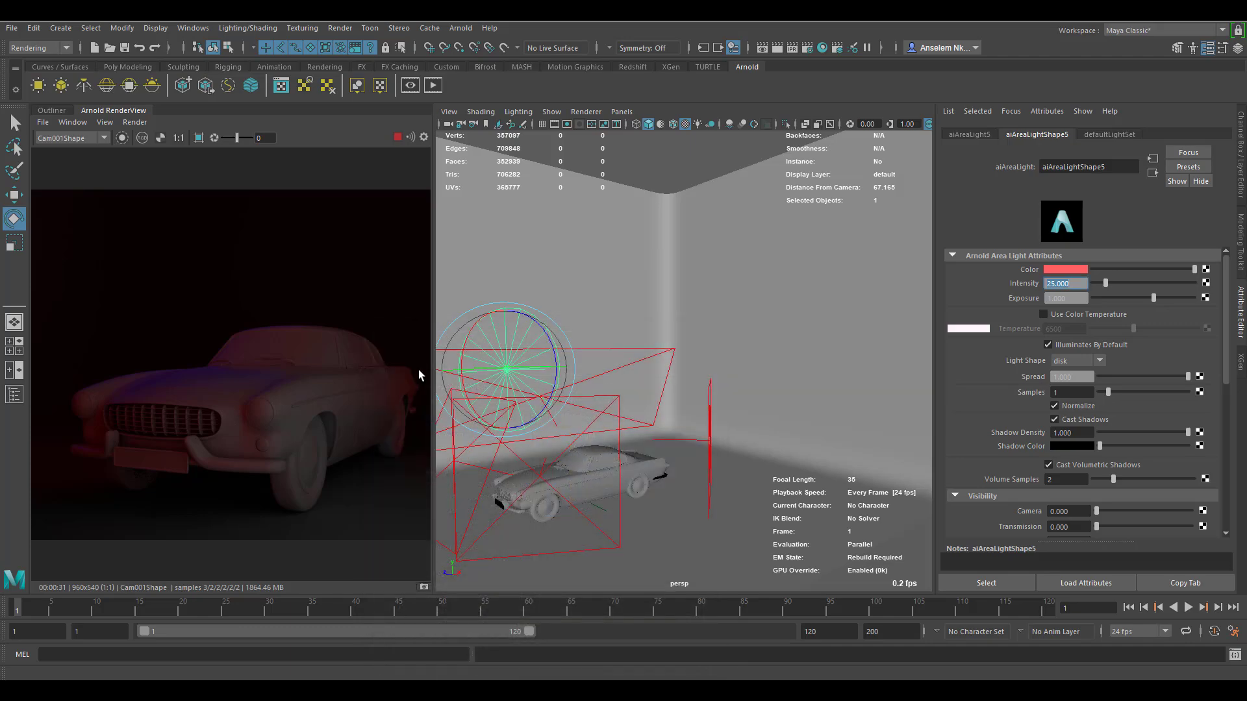
mouse_move(433, 372)
mouse_down()
mouse_move(700, 375)
mouse_move(511, 373)
mouse_up()
scroll(492, 399, up, 2)
scroll(492, 399, down, 2)
alt+drag(633, 474, 763, 390)
alt+right_drag(763, 390, 779, 536)
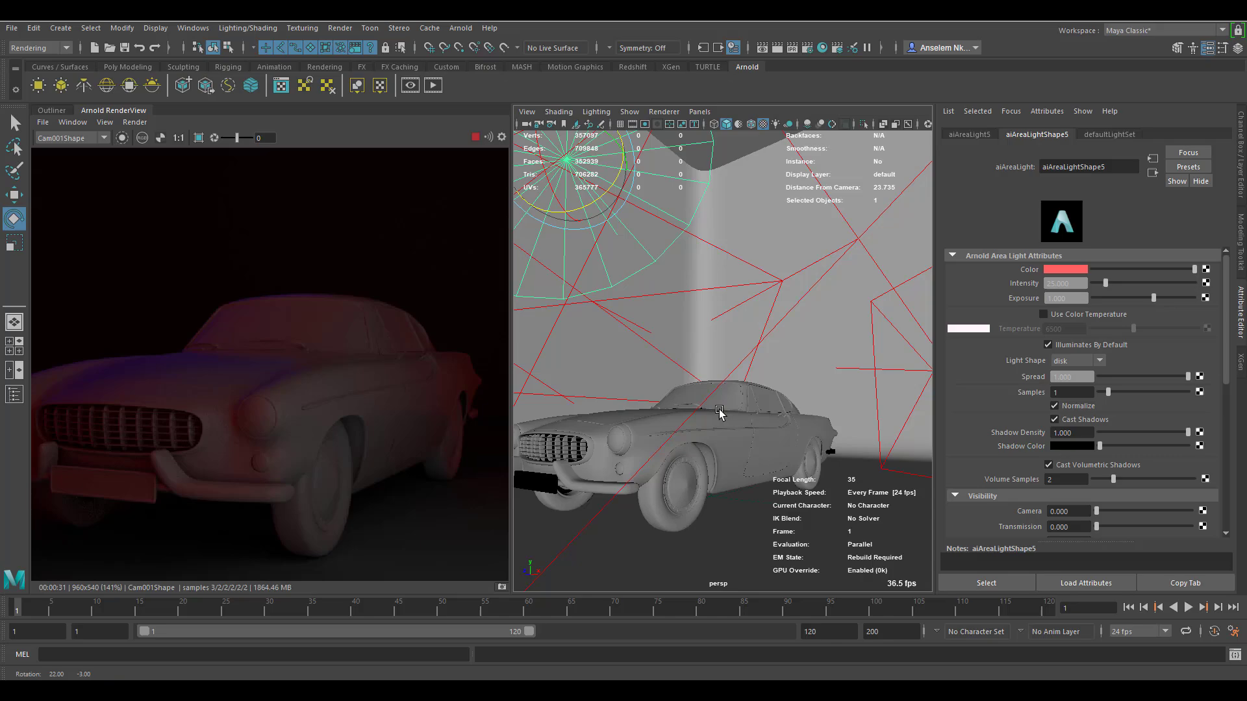
alt+middle_drag(779, 535, 782, 402)
alt+drag(781, 403, 643, 397)
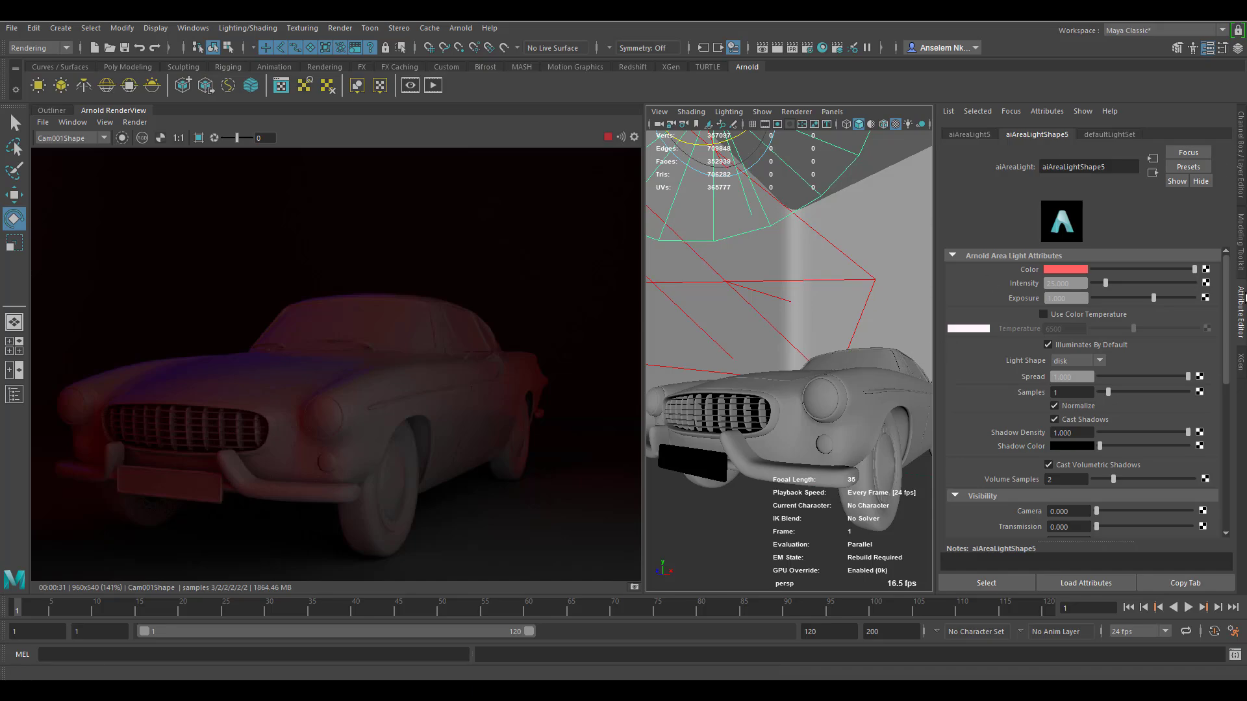
Step: Collapse the Attribute Editor, frame a wider three-quarter view, and shift the rendered image
click(1241, 302)
alt+drag(1072, 325, 972, 448)
alt+right_drag(972, 448, 994, 411)
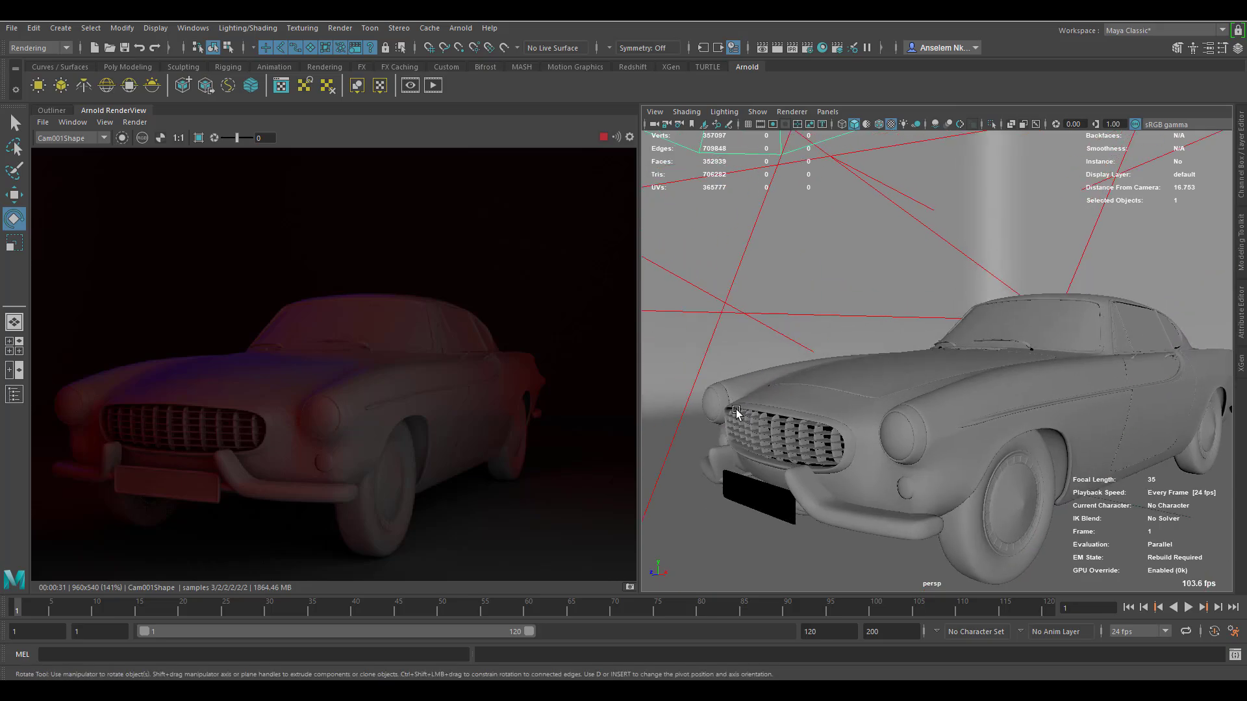
middle_drag(460, 415, 482, 405)
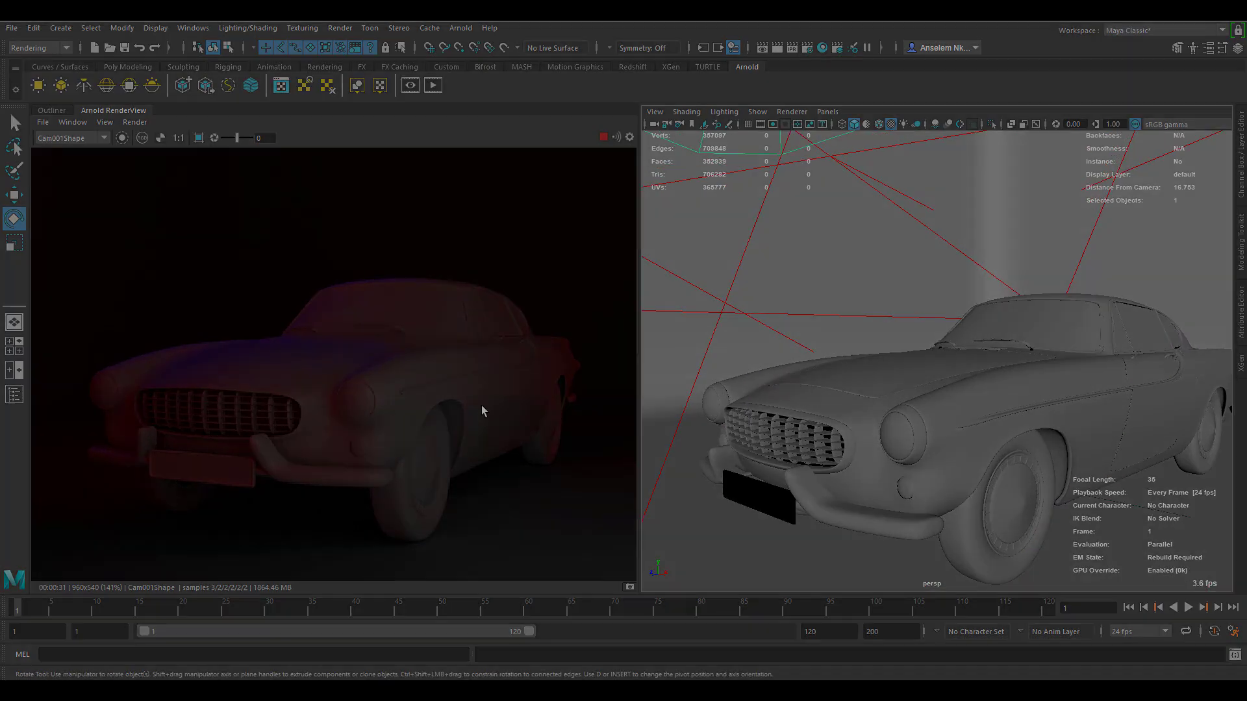